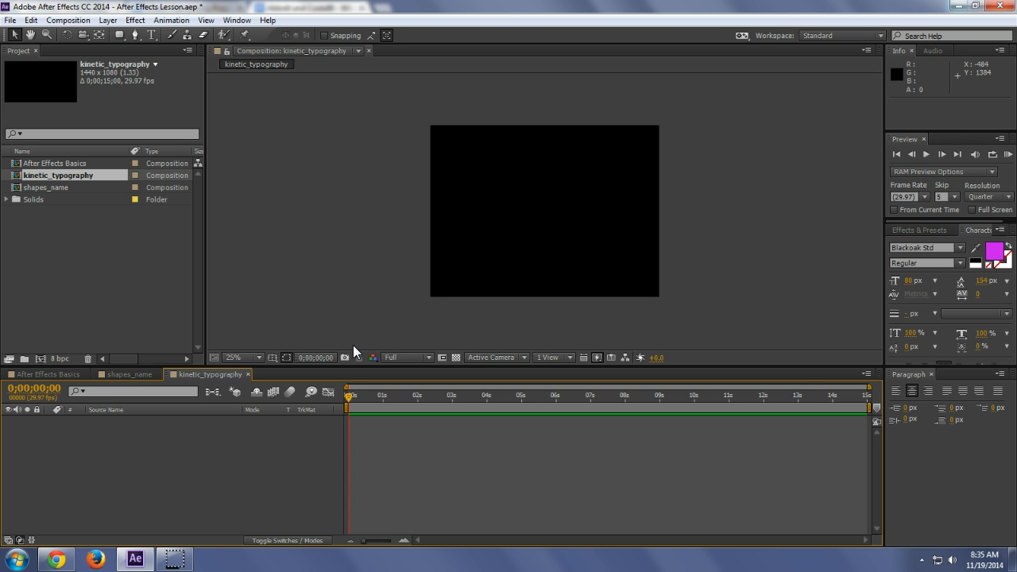
# Step: Set the duration of the kinetic_typography composition to two minutes, entered as 20000
pyautogui.click(70, 20)
pyautogui.click(102, 51)
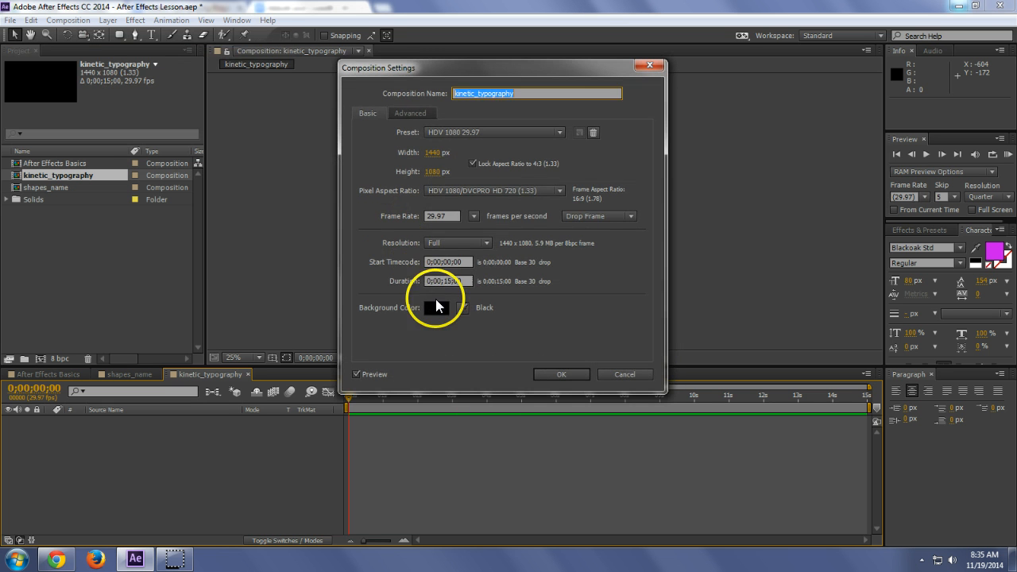
pyautogui.click(445, 281)
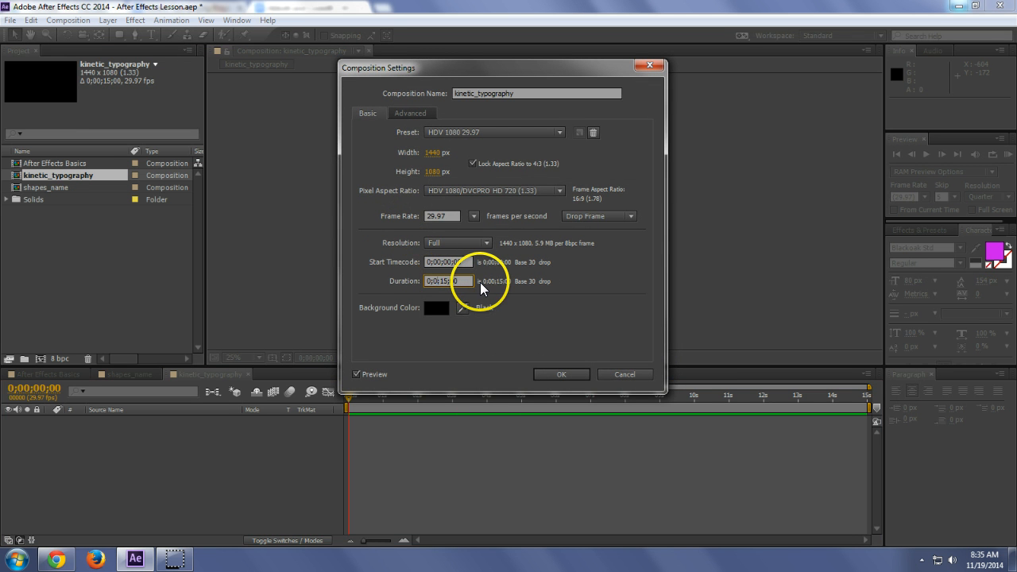
pyautogui.write('20000')
pyautogui.click(566, 372)
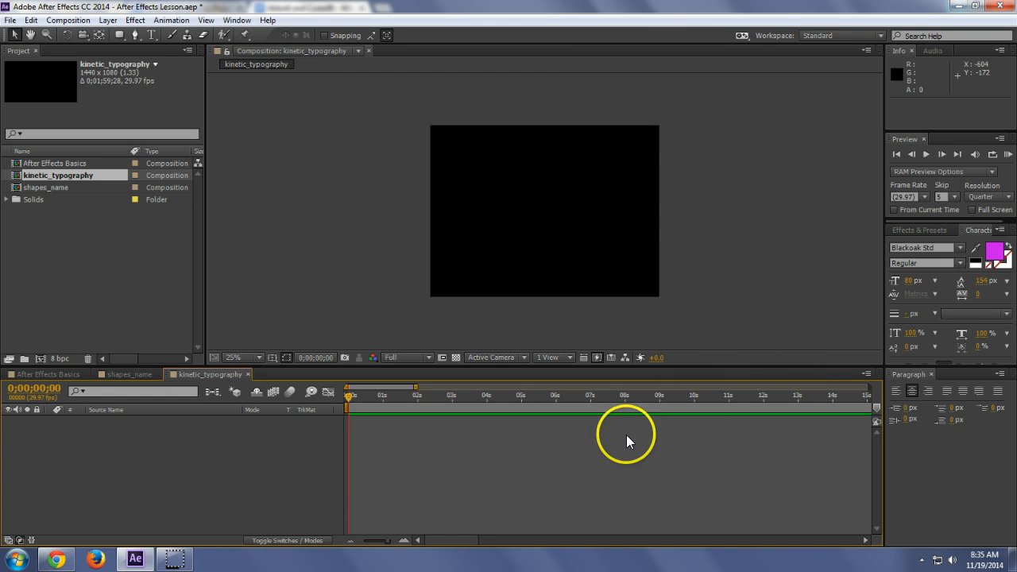
# Step: Examine the lengthened timeline through to its end at different zoom levels, and return the current time to the start
pyautogui.moveTo(421, 541); pyautogui.dragTo(712, 529)
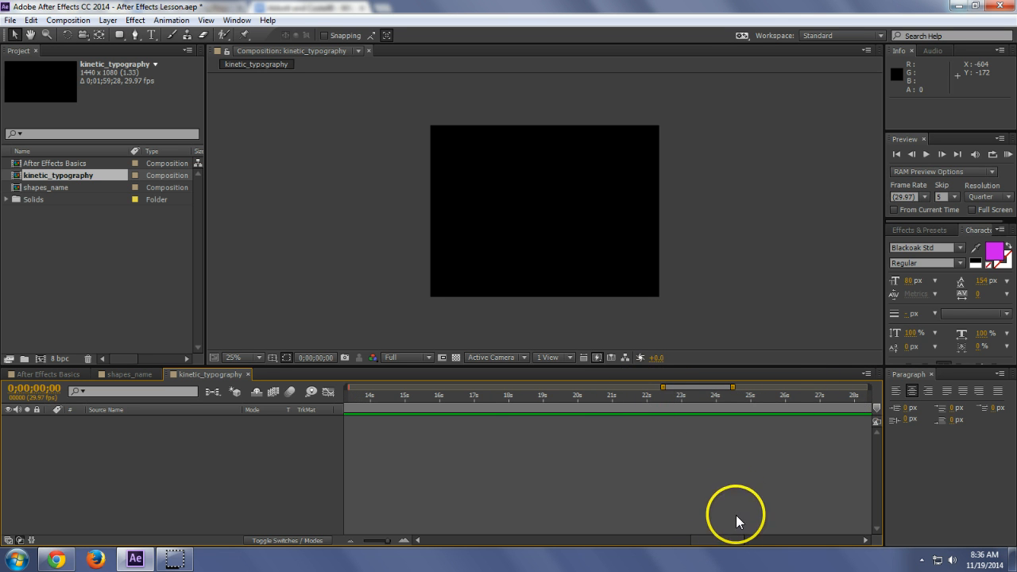
pyautogui.moveTo(719, 538); pyautogui.dragTo(849, 539)
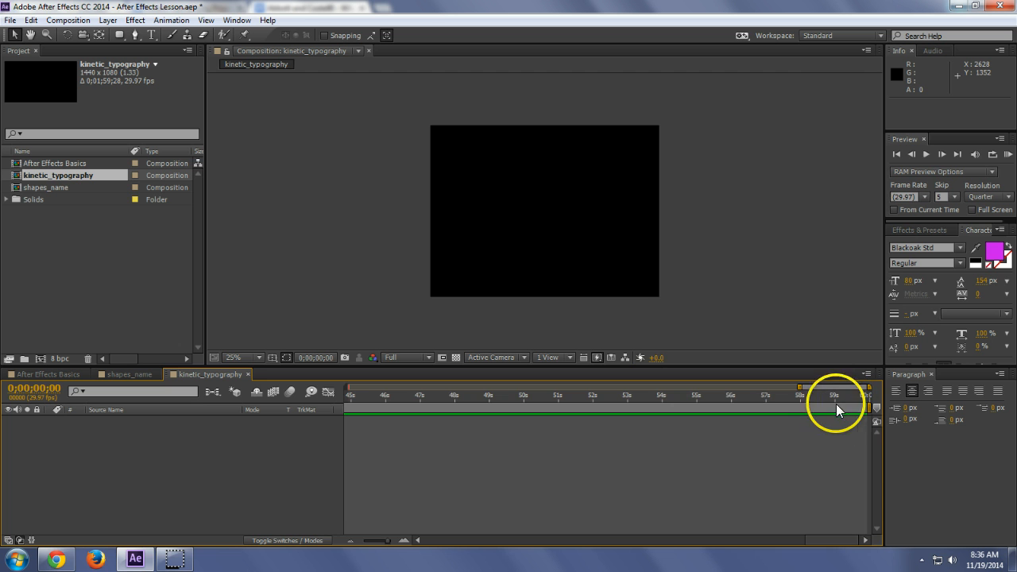
pyautogui.click(350, 540)
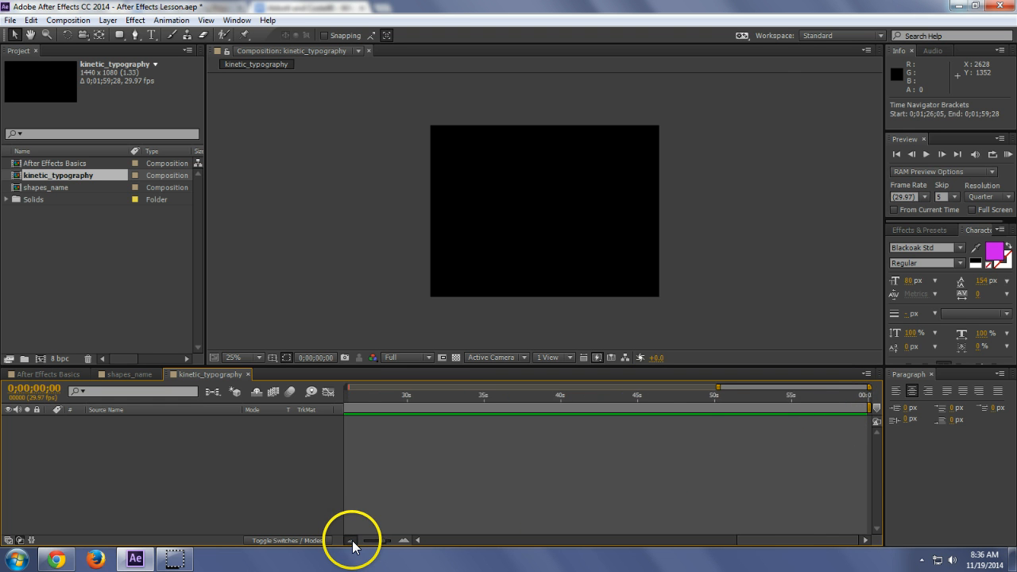
pyautogui.click(351, 540)
pyautogui.click(350, 540)
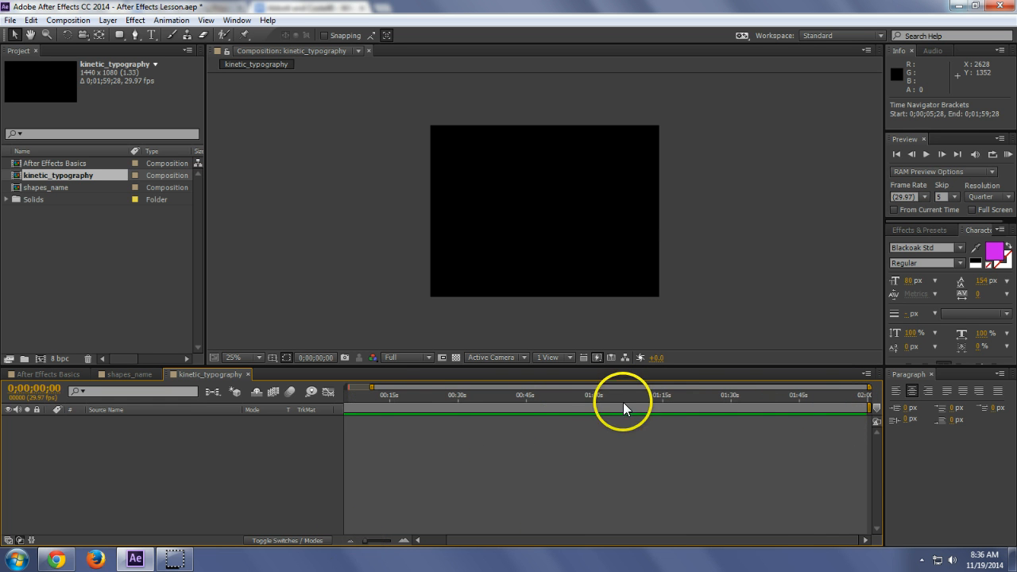
pyautogui.click(407, 538)
pyautogui.click(407, 538)
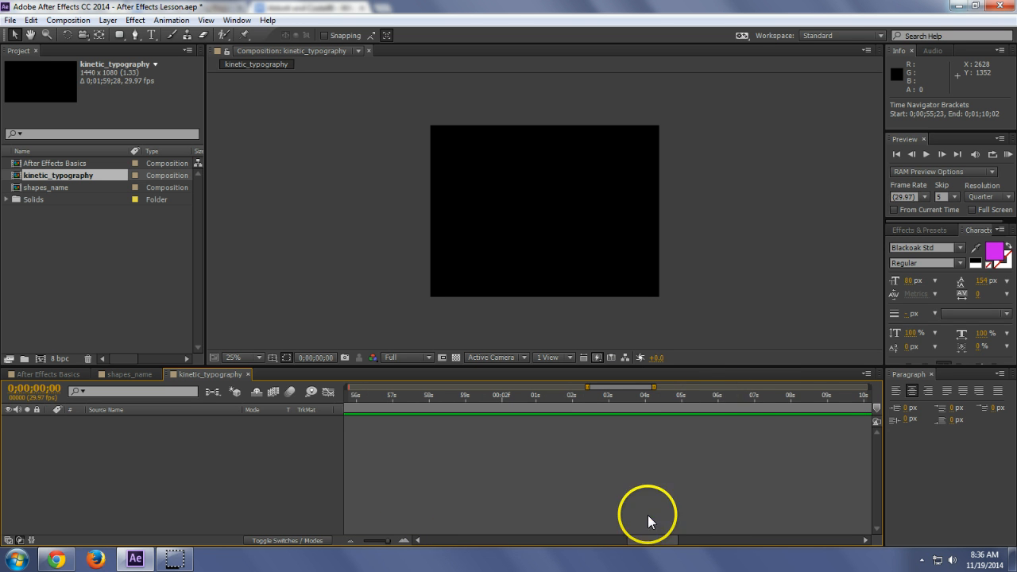
pyautogui.click(769, 396)
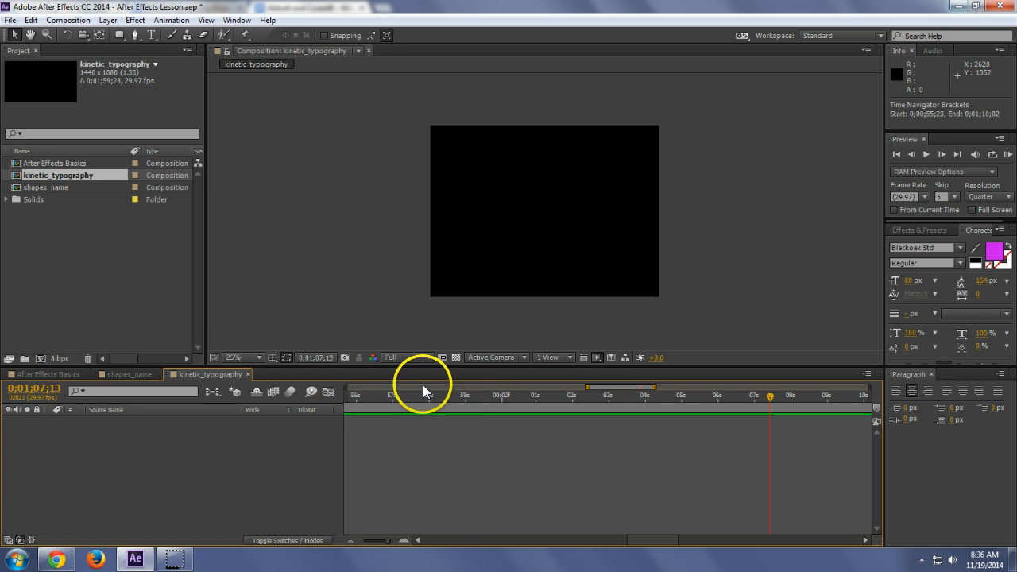
pyautogui.press('Home')
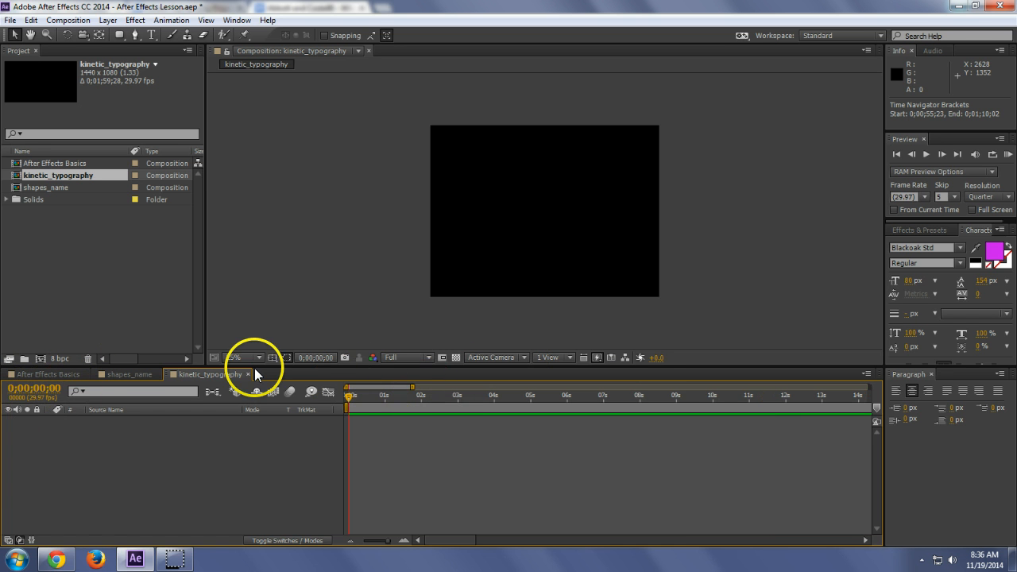
# Step: Save the project and restore both the After Effects and browser windows from full screen to a smaller size
pyautogui.hotkey('ctrl', 's')
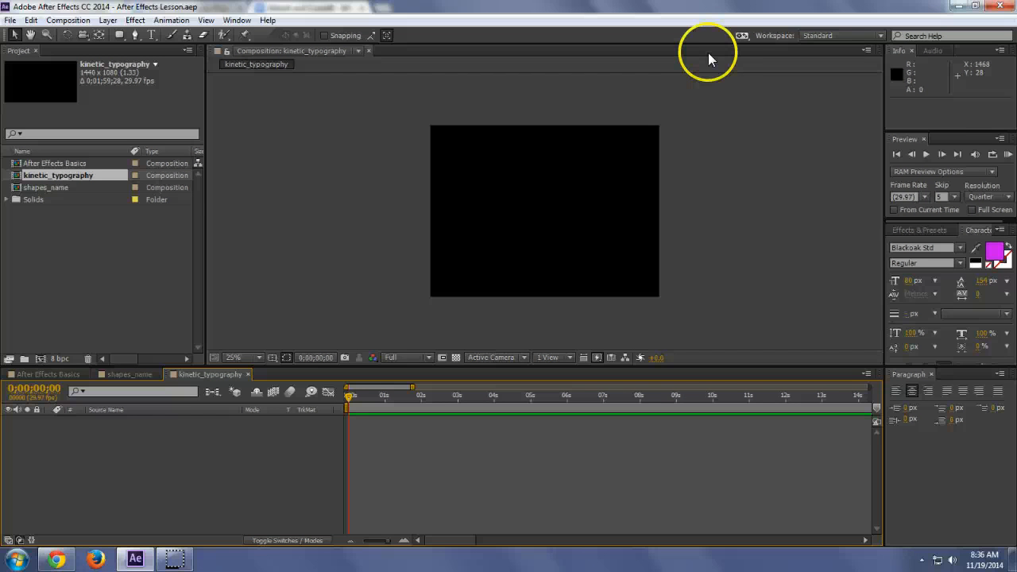
pyautogui.click(977, 7)
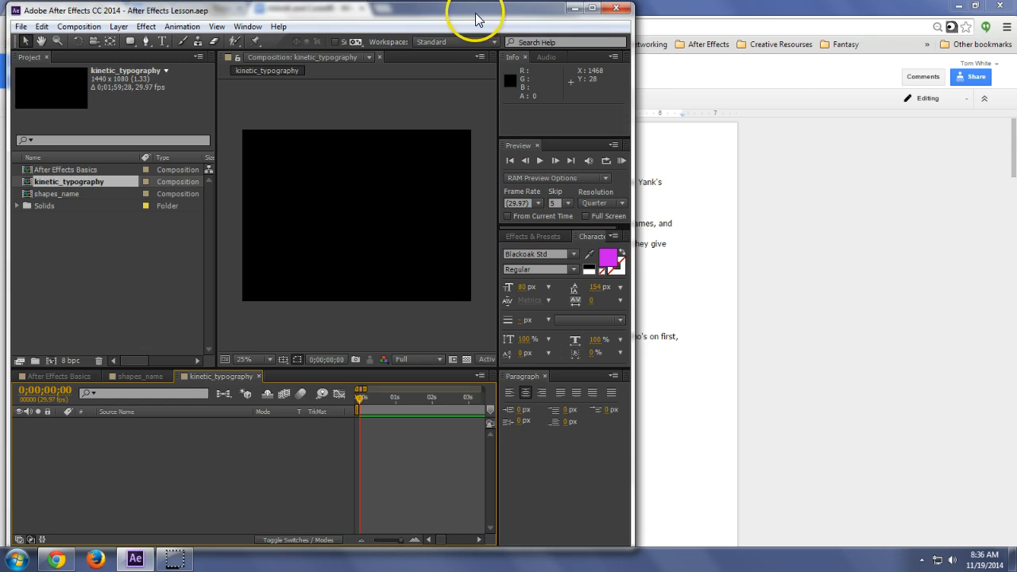
pyautogui.click(761, 16)
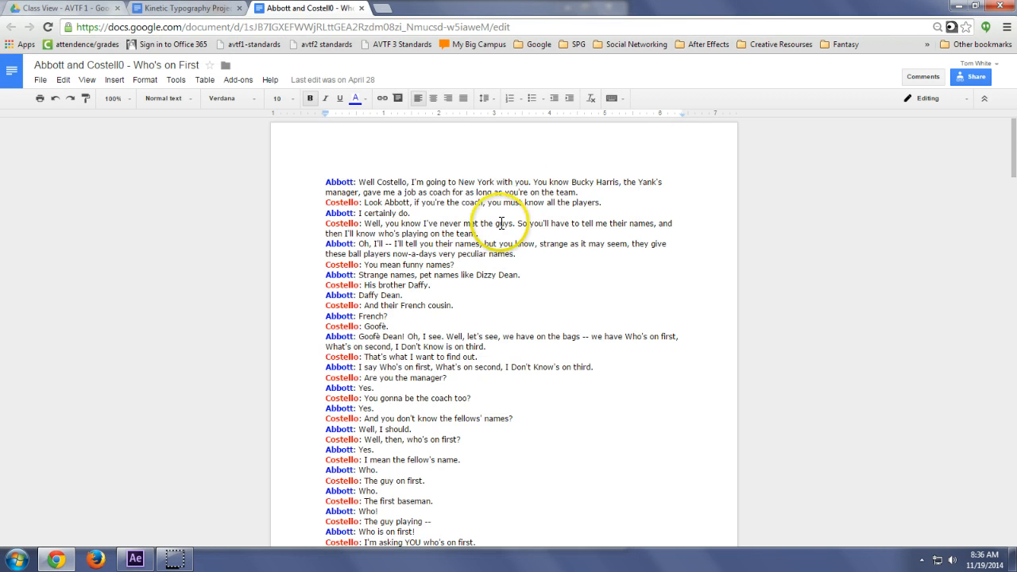
pyautogui.scroll(-3, 500, 371)
pyautogui.scroll(-15, 501, 371)
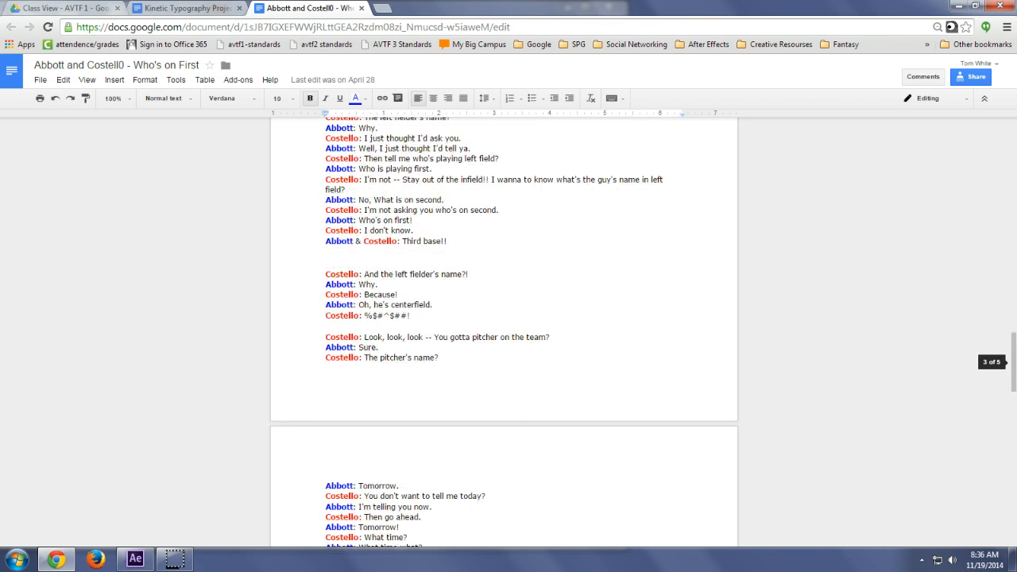
pyautogui.click(972, 7)
# Step: Place the script document's window beside the After Effects window and show the beginning of the script
pyautogui.scroll(-10, 863, 254)
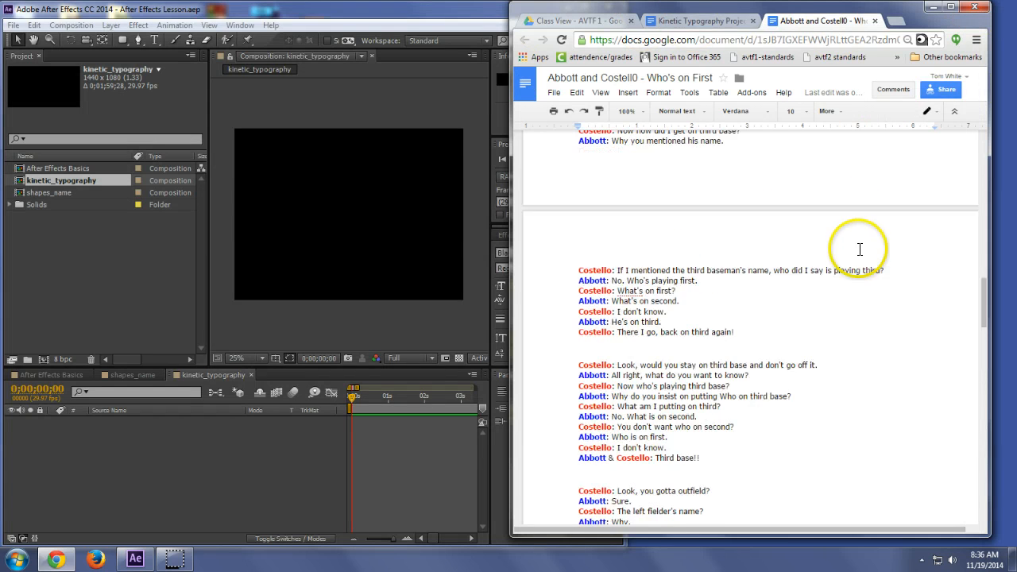
pyautogui.scroll(8, 845, 301)
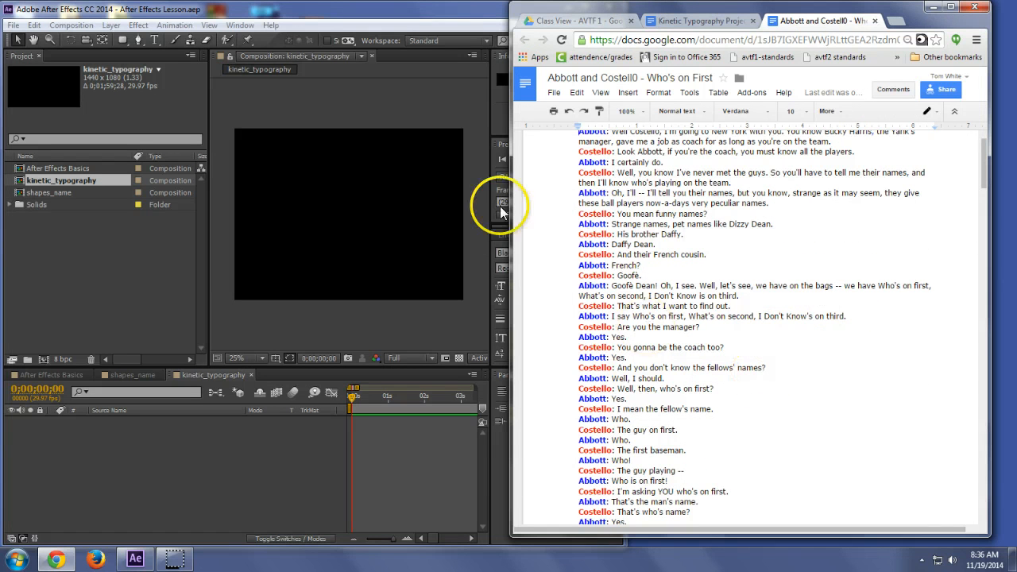
pyautogui.click(315, 13)
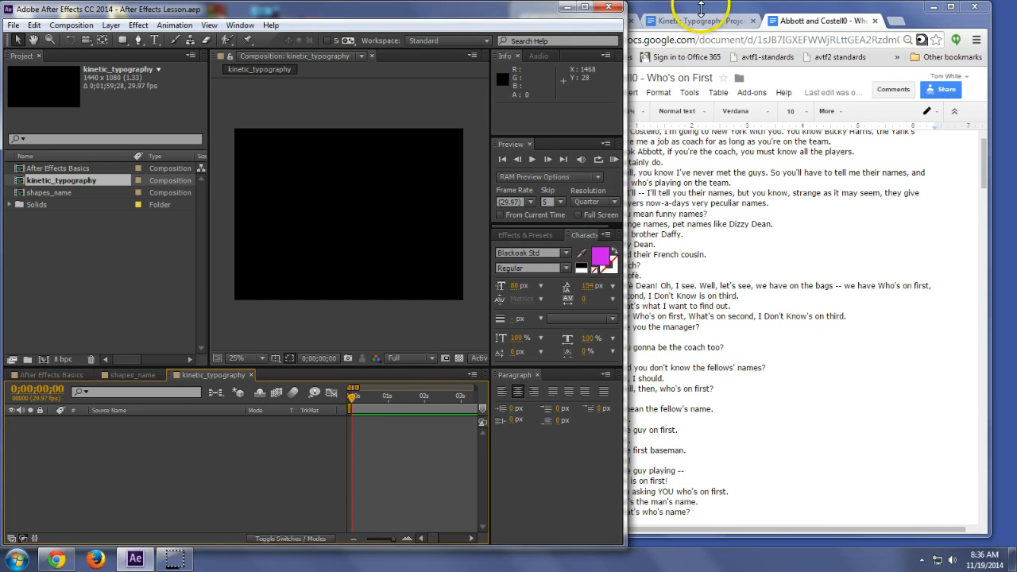
pyautogui.moveTo(710, 12); pyautogui.dragTo(762, 11)
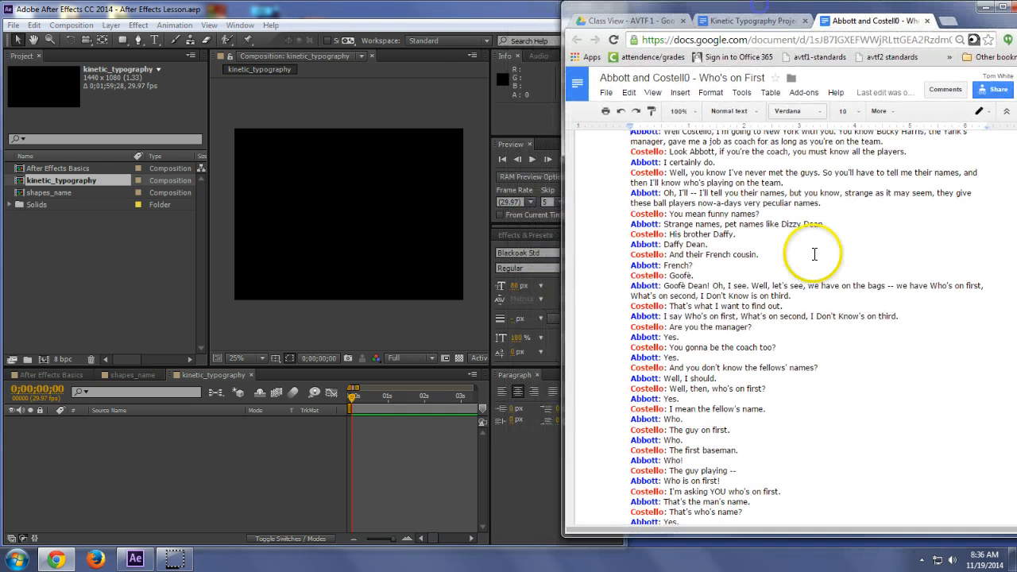
pyautogui.scroll(2, 817, 259)
# Step: Switch to After Effects and add a text layer reading "well" near the frame's upper-left corner, positioned at 260, 96
pyautogui.click(419, 18)
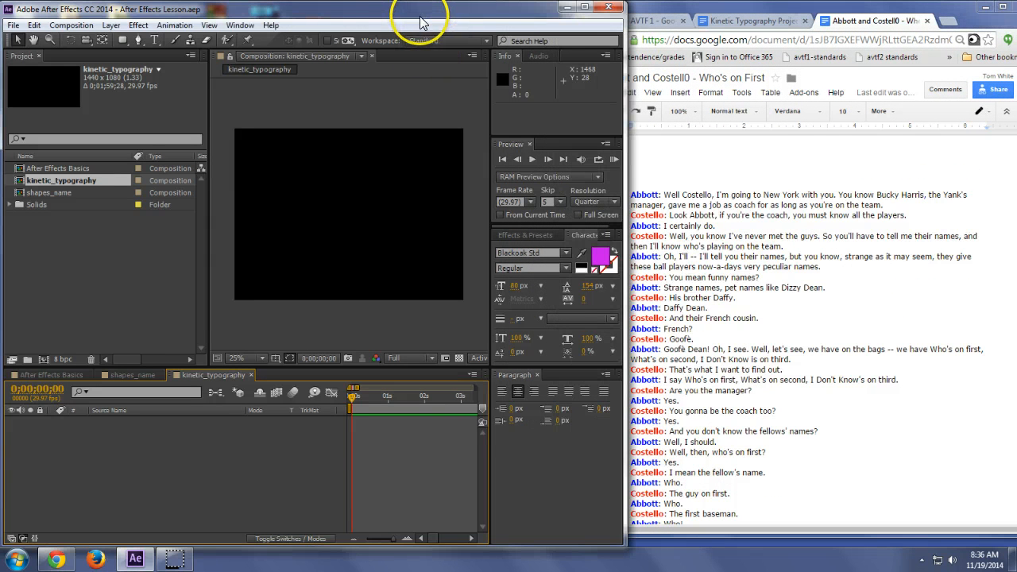
pyautogui.click(151, 40)
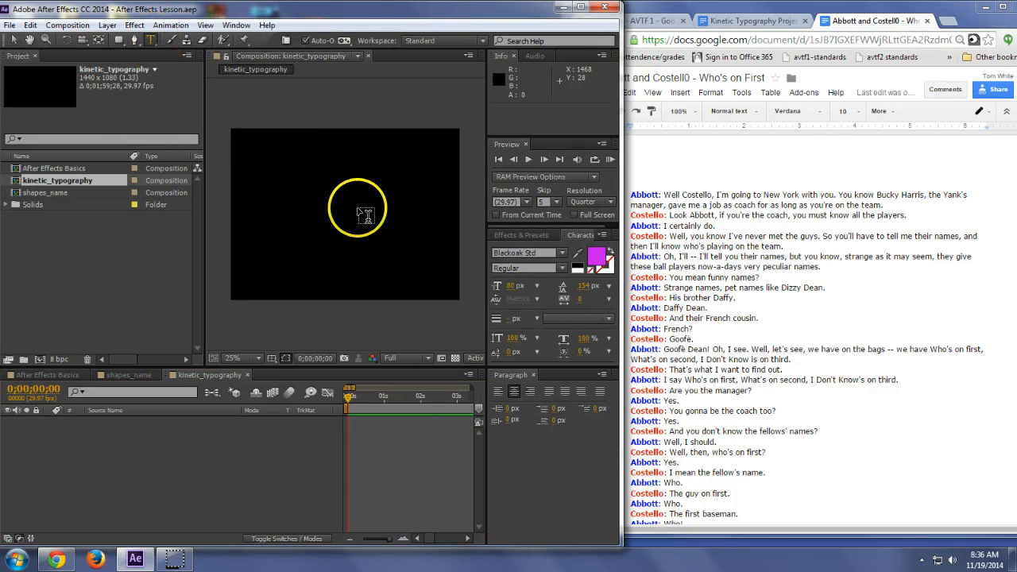
pyautogui.click(245, 142)
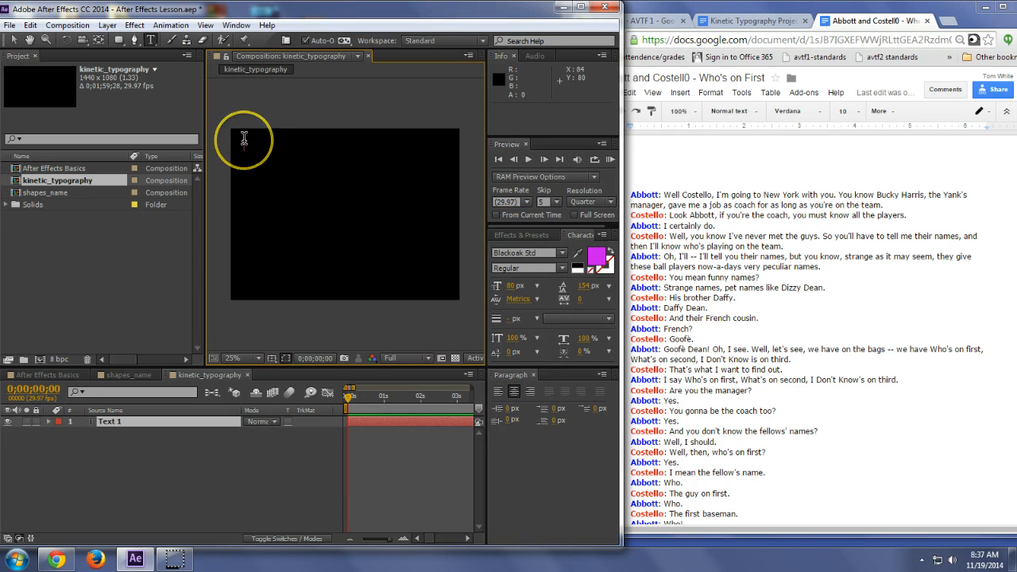
pyautogui.write('Well')
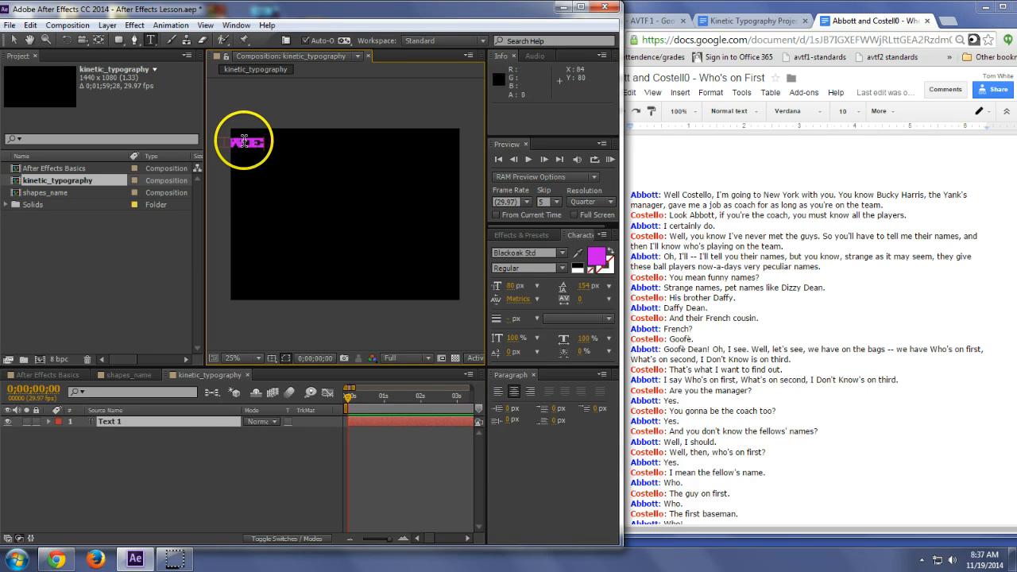
pyautogui.click(284, 205)
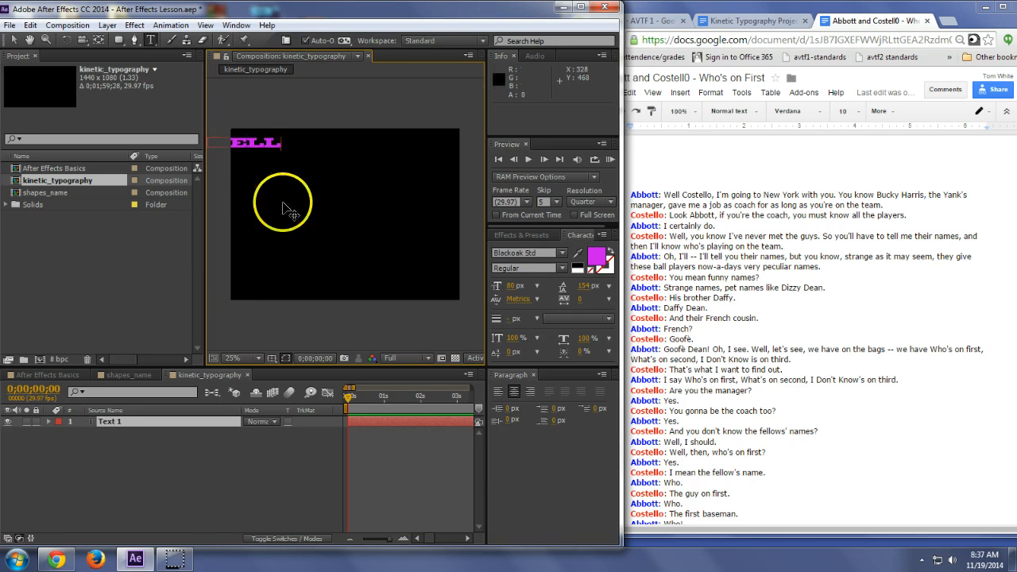
pyautogui.click(347, 204)
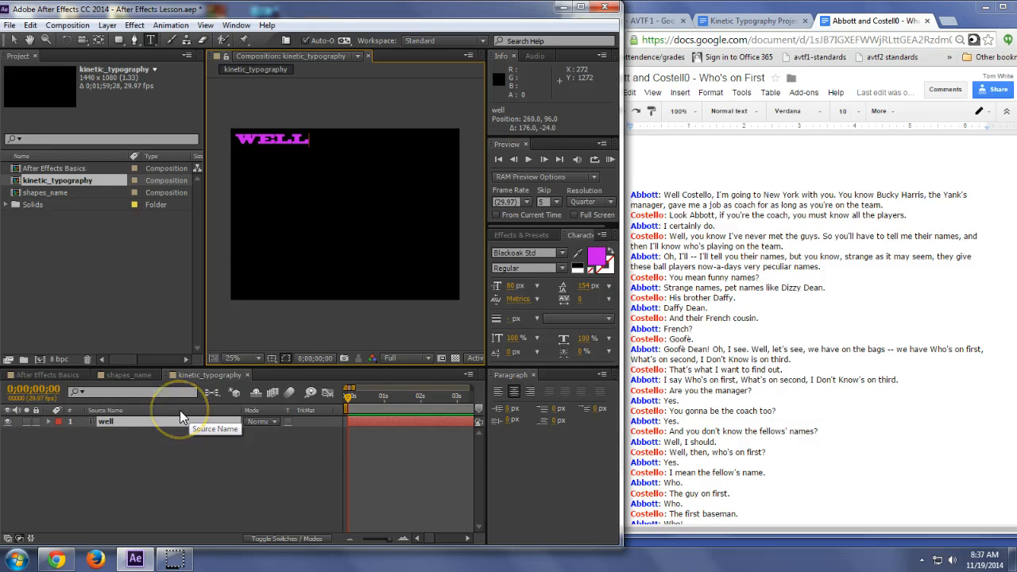
pyautogui.click(86, 293)
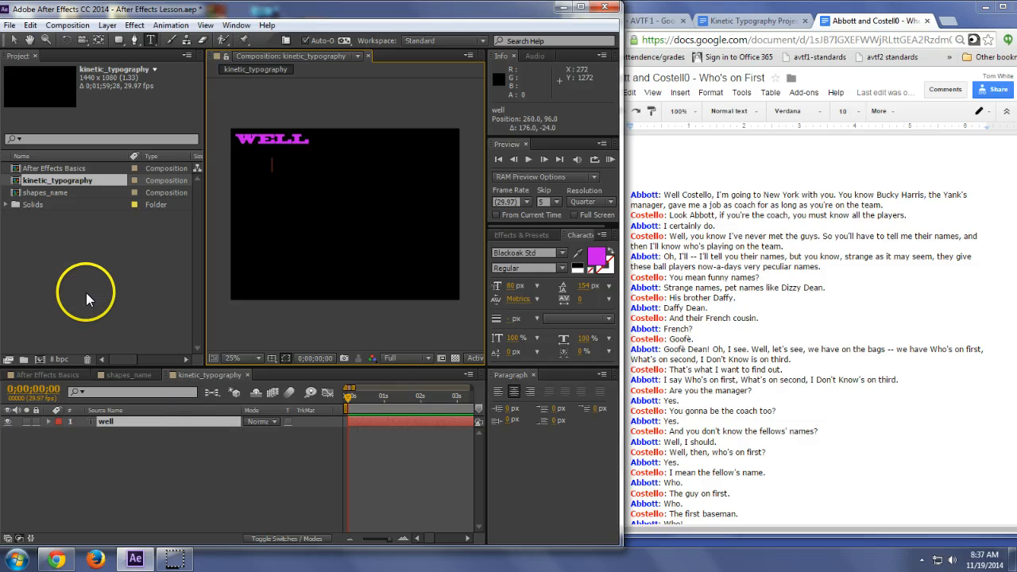
pyautogui.write('asdfasd')
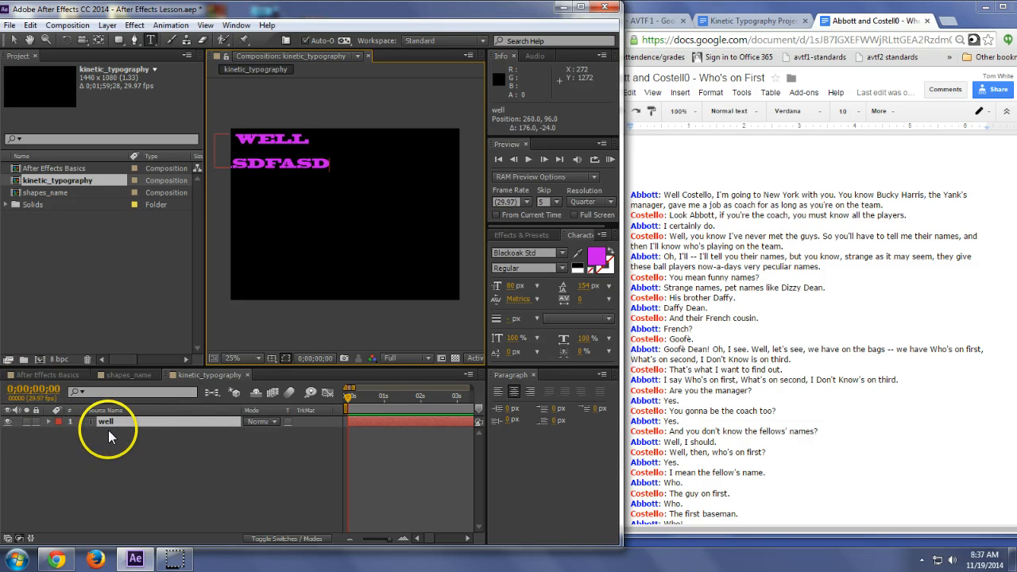
pyautogui.hotkey('ctrl', 'z')
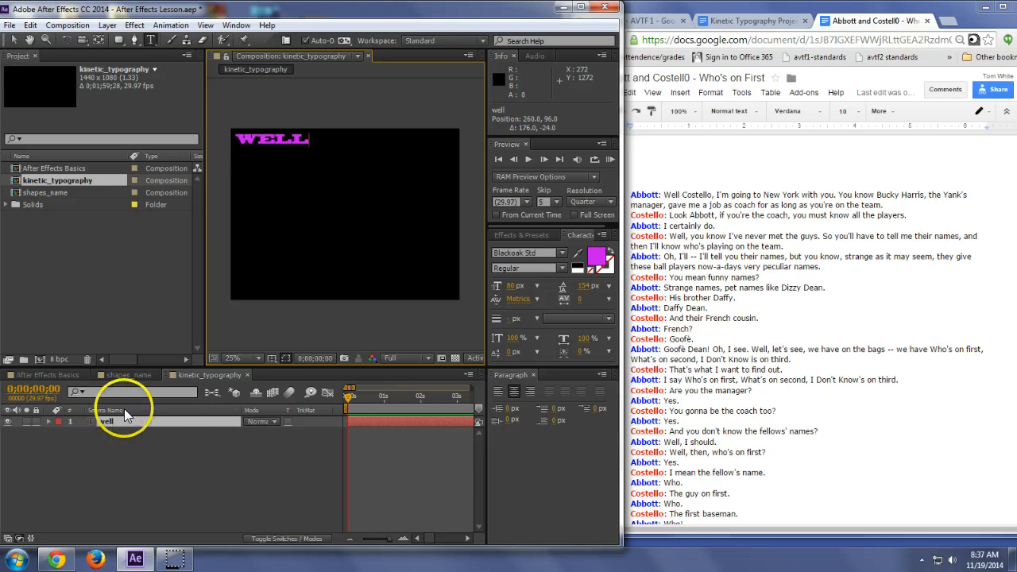
# Step: Add separate text layers reading "Costello" and "i'm", stacked beneath the word "well" in the composition
pyautogui.press('KP_Enter')
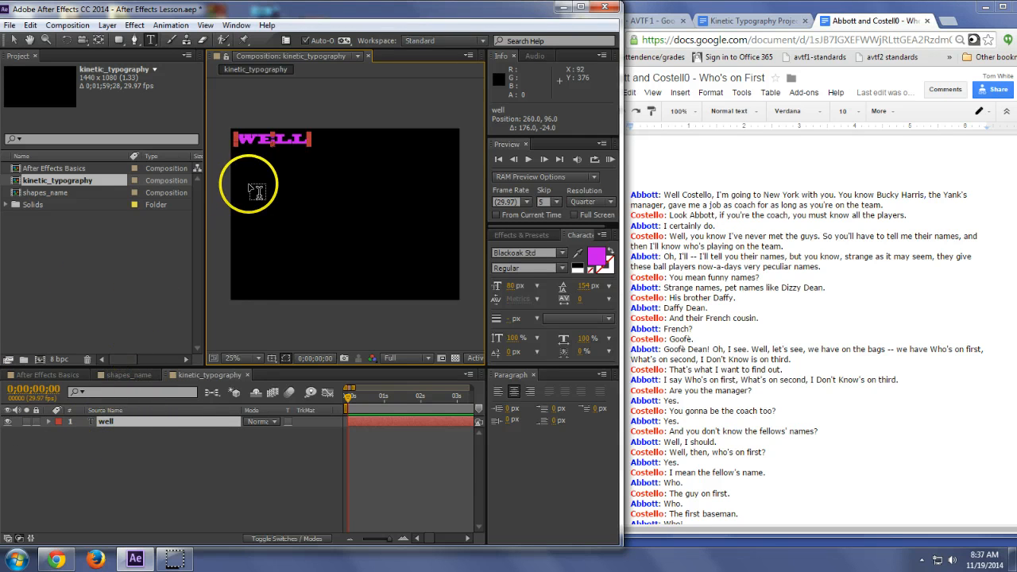
pyautogui.click(246, 164)
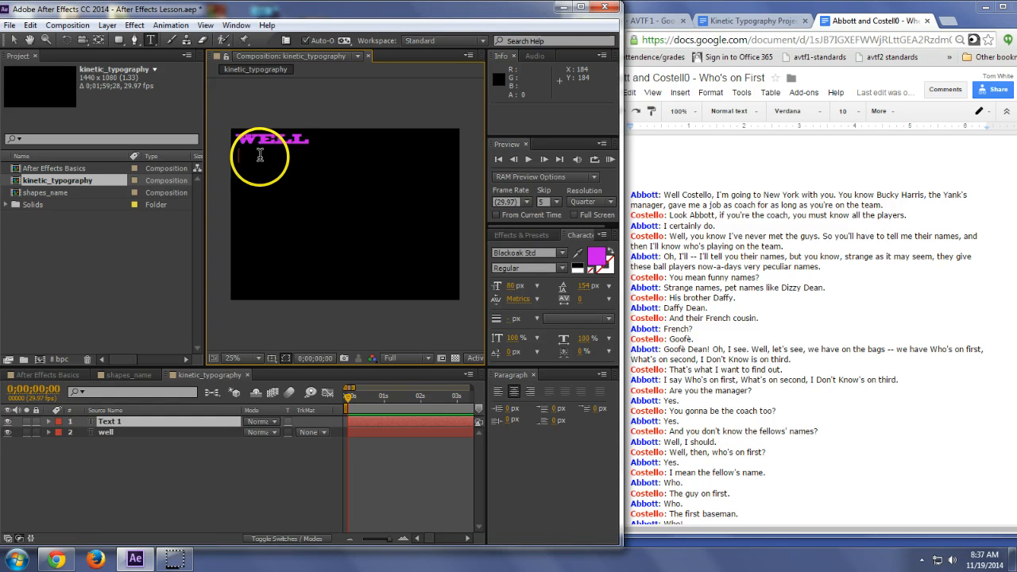
pyautogui.write('TELL')
pyautogui.write('ostello')
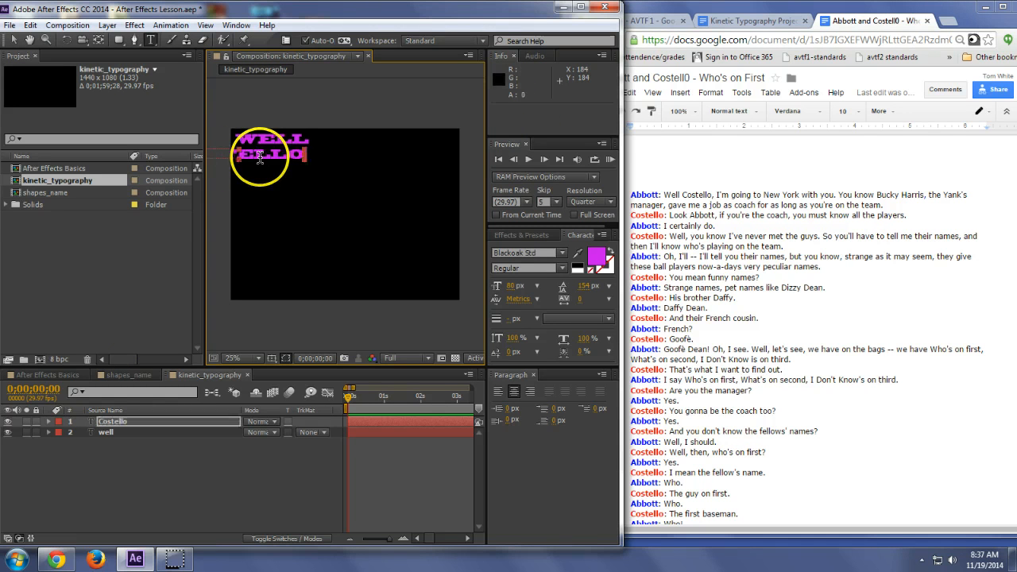
pyautogui.click(235, 178)
pyautogui.write("I'm")
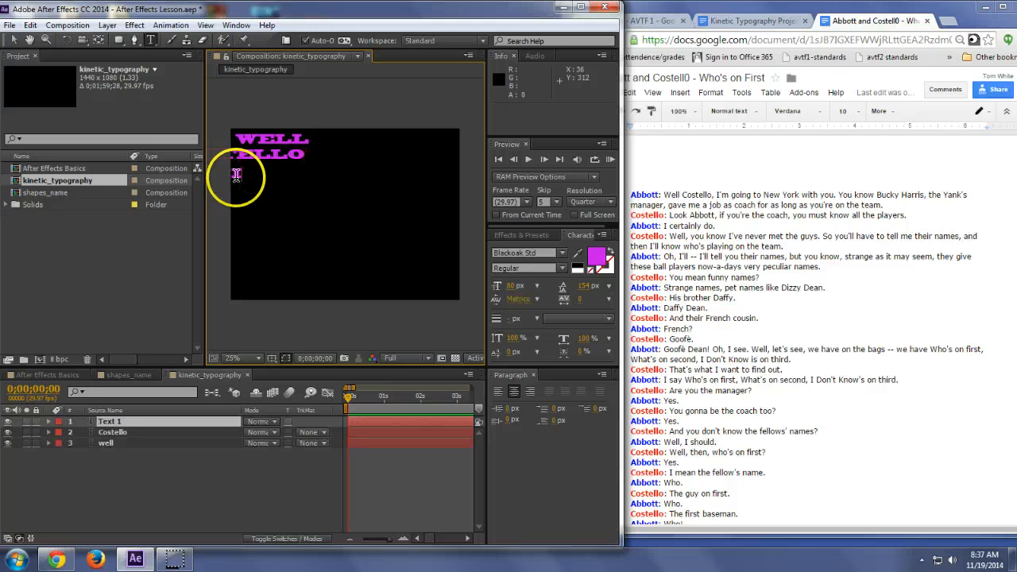
pyautogui.press('KP_Enter')
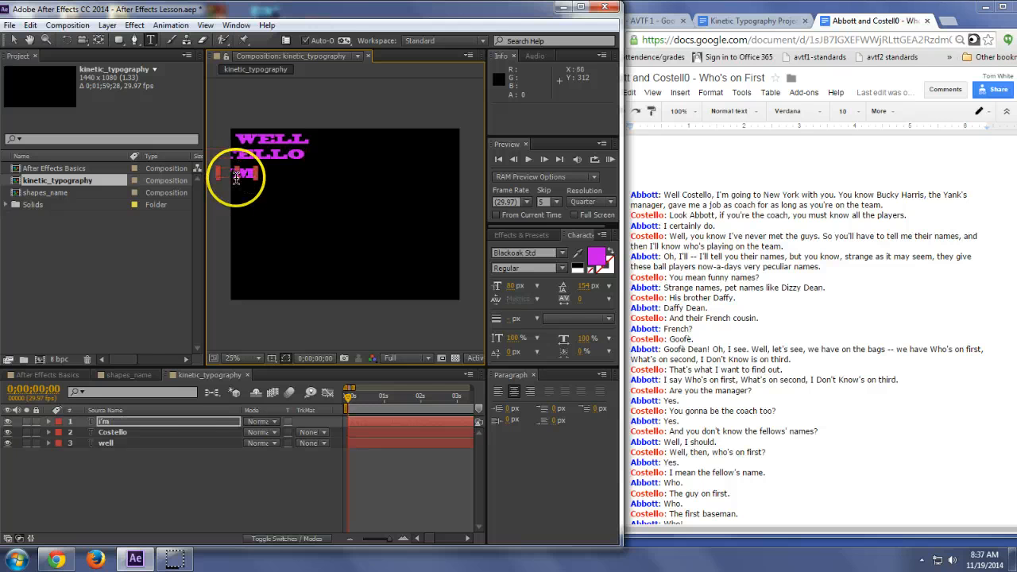
# Step: Add separate text layers reading "going" and "to", continuing the stack of words below "i'm"
pyautogui.click(250, 207)
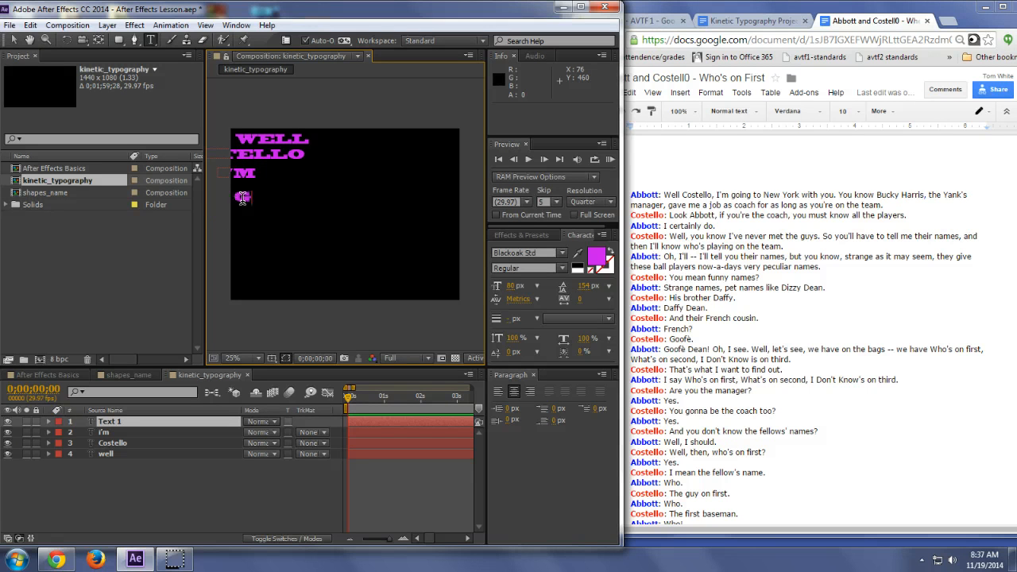
pyautogui.write('going')
pyautogui.press('KP_Enter')
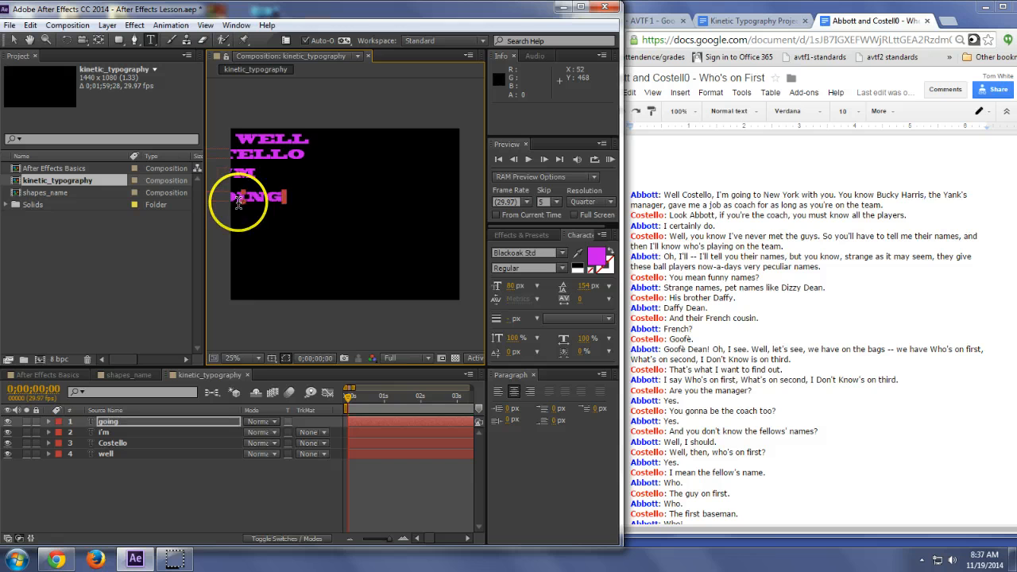
pyautogui.click(239, 222)
pyautogui.write('to')
pyautogui.press('KP_Enter')
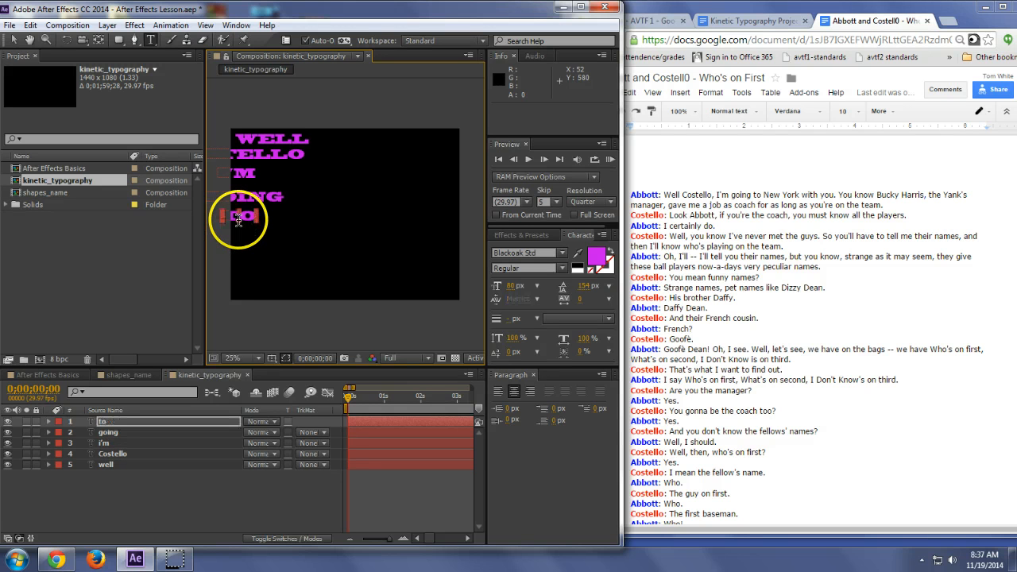
# Step: Add separate text layers reading "new" and "york", continuing the stack of words below "to"
pyautogui.click(243, 237)
pyautogui.write('new')
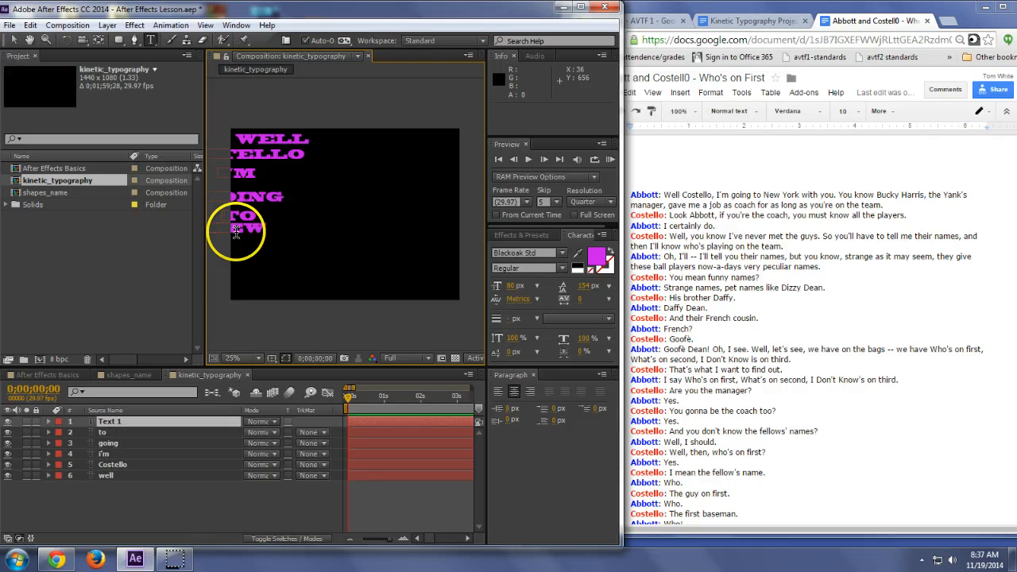
pyautogui.press('KP_Enter')
pyautogui.click(239, 252)
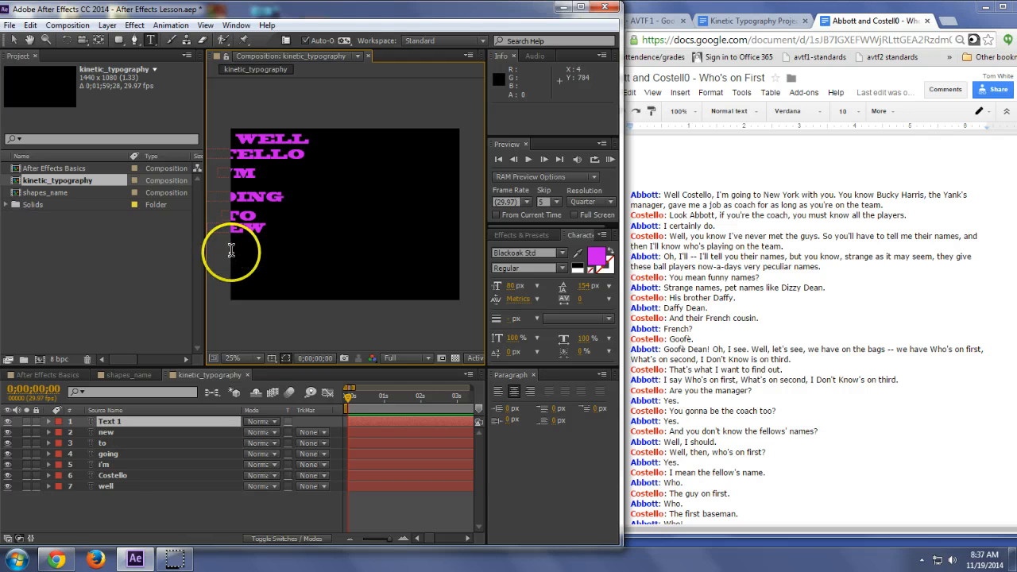
pyautogui.write('york')
pyautogui.press('KP_Enter')
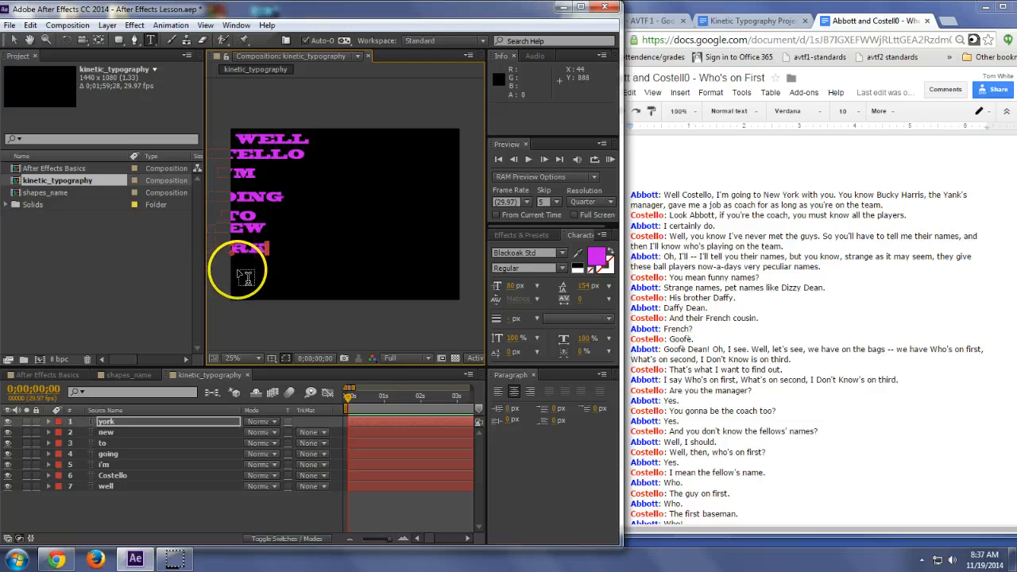
# Step: Add separate text layers reading "with" and "you" beneath "york", near the frame's lower-left corner
pyautogui.click(234, 269)
pyautogui.write('with')
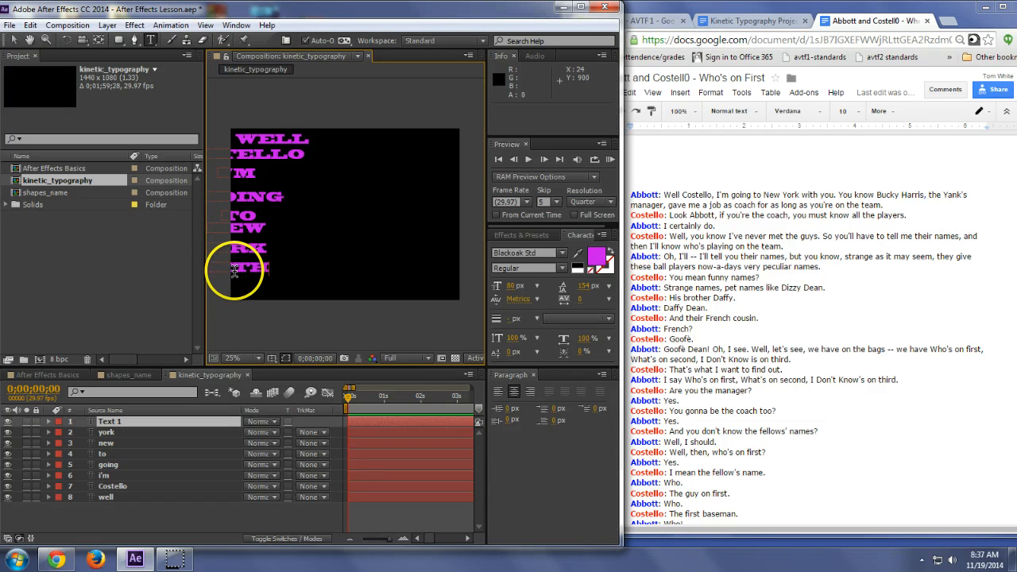
pyautogui.press('KP_Enter')
pyautogui.click(239, 286)
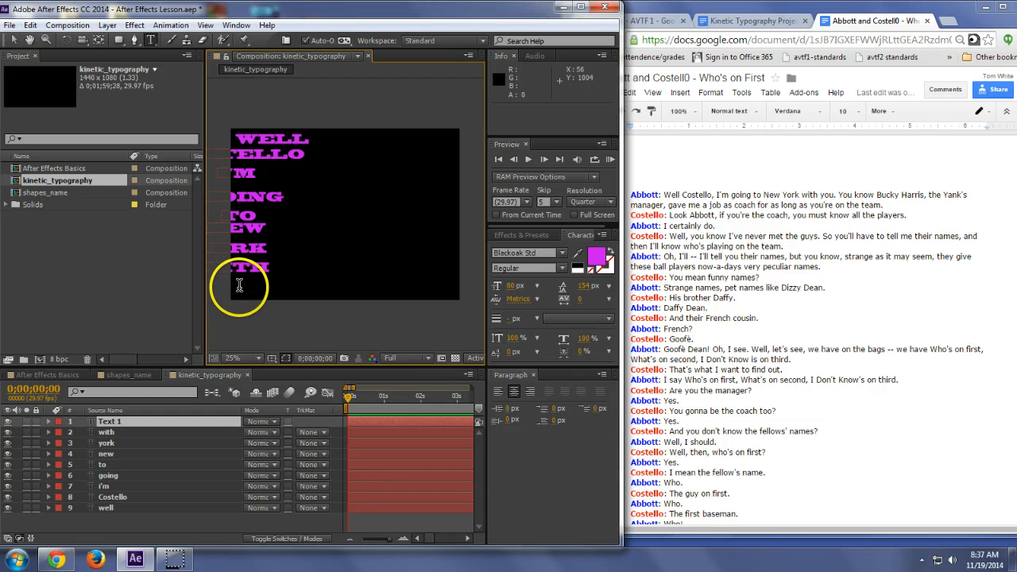
pyautogui.write('you')
pyautogui.press('KP_Enter')
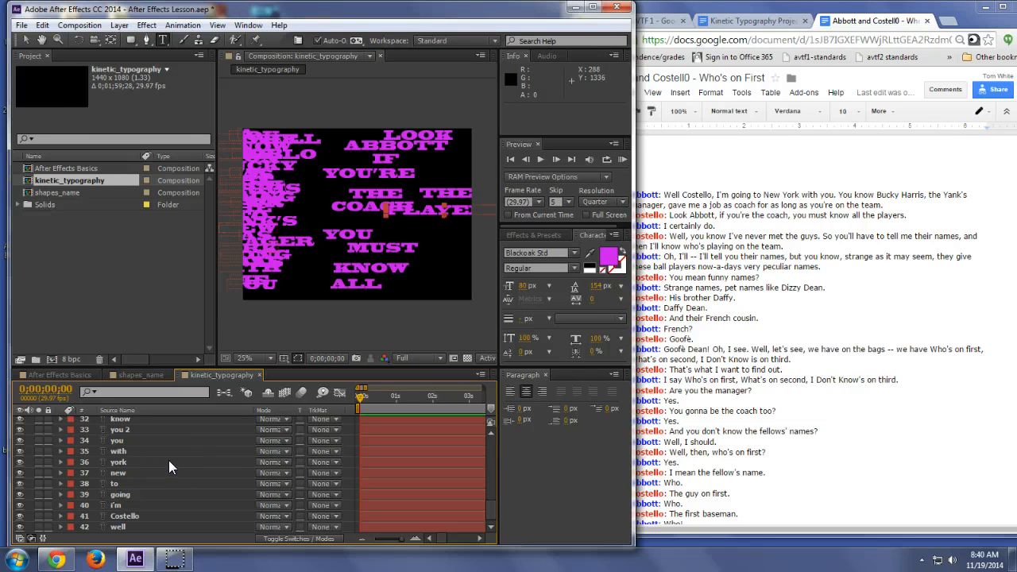
# Step: Hide every word layer of the kinetic_typography composition, from "well" up to "players"
pyautogui.click(119, 527)
pyautogui.scroll(10, 131, 469)
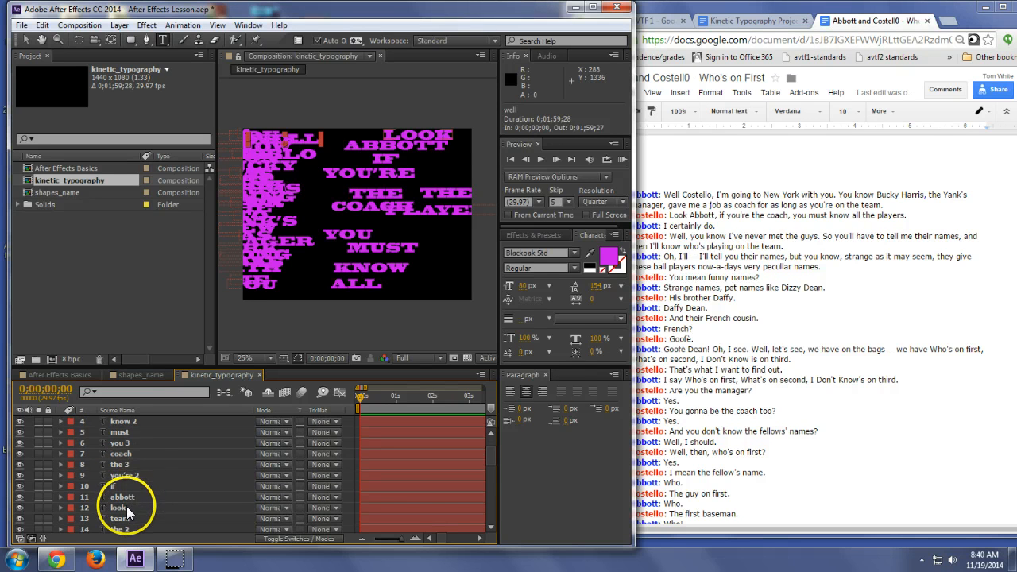
pyautogui.click(166, 485)
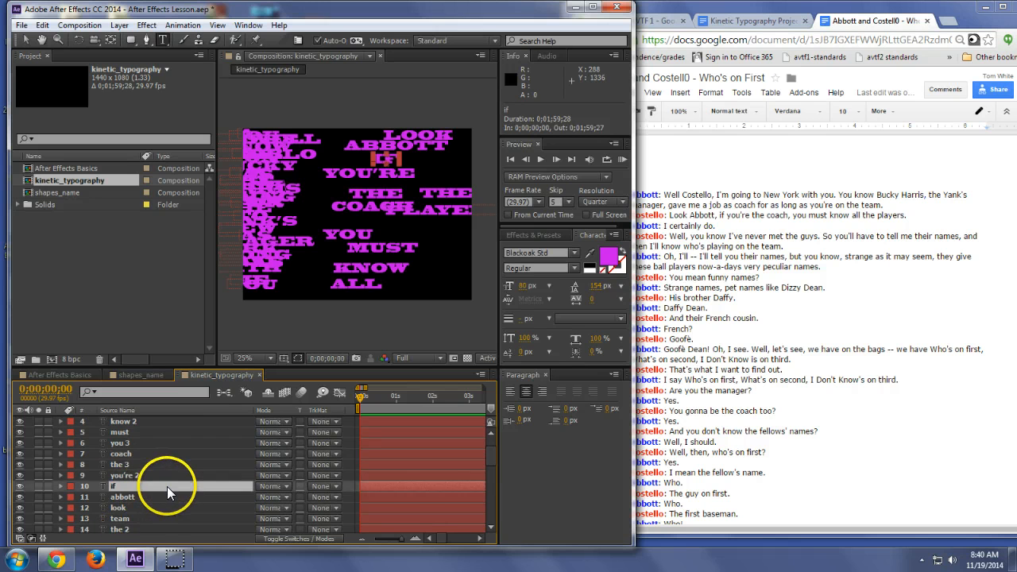
pyautogui.scroll(-10, 165, 488)
pyautogui.moveTo(20, 460); pyautogui.dragTo(20, 513)
pyautogui.scroll(3, 49, 488)
pyautogui.scroll(-3, 20, 514)
pyautogui.scroll(1, 21, 484)
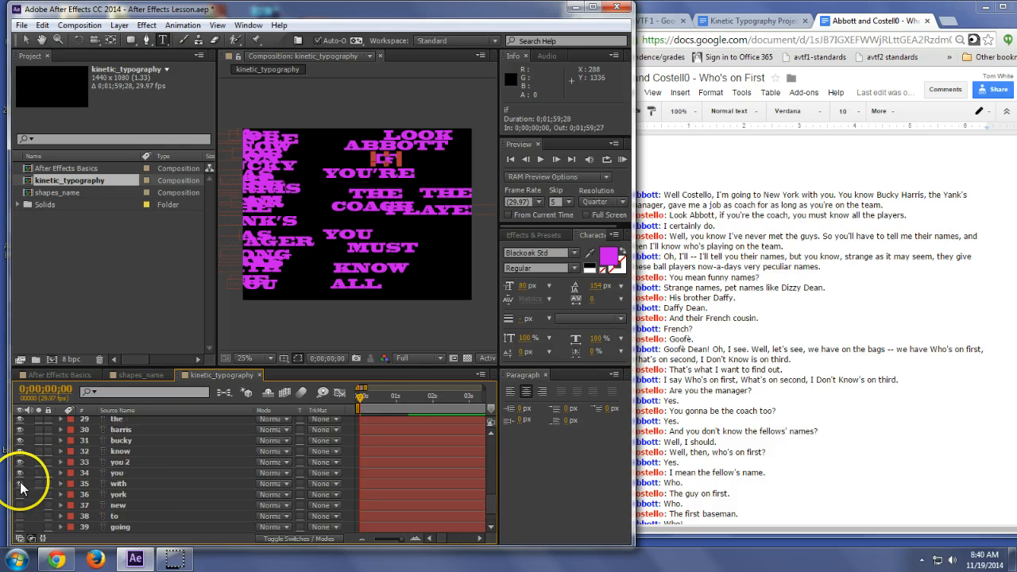
pyautogui.moveTo(20, 475); pyautogui.dragTo(22, 424)
pyautogui.scroll(9, 20, 482)
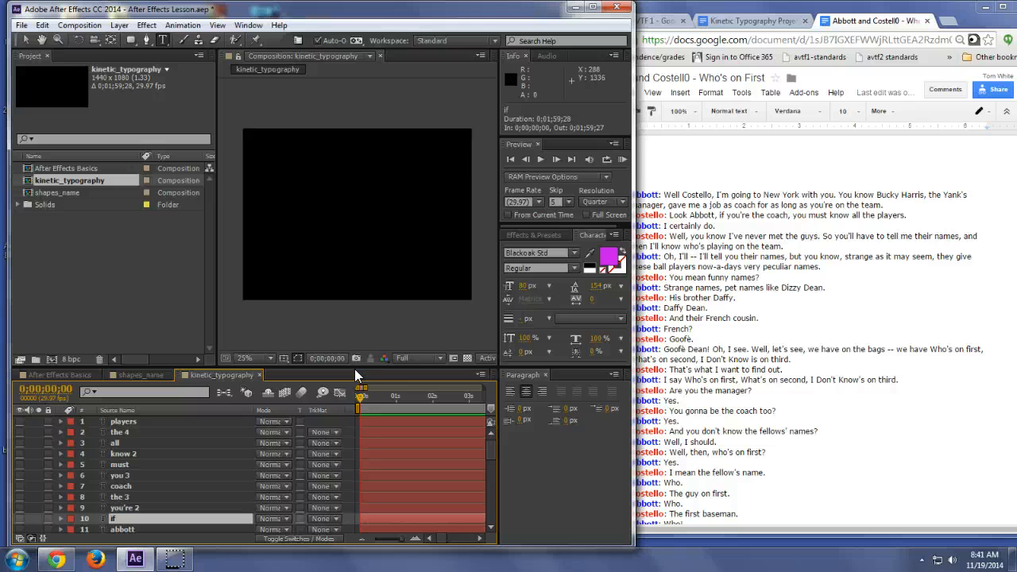
# Step: Switch to the script document and highlight the passage from "Well Costello" through "you must know all the players"
pyautogui.click(831, 19)
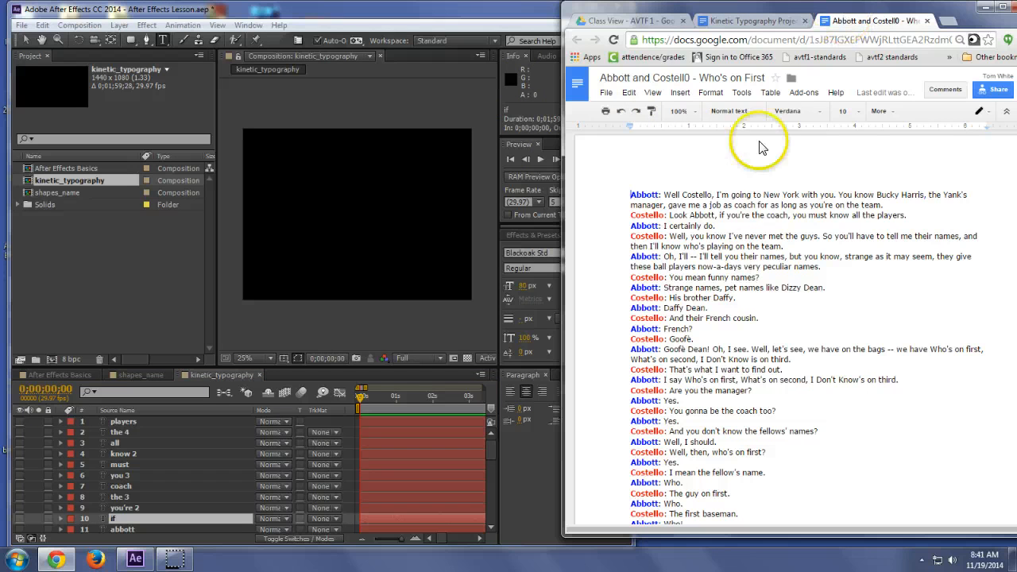
pyautogui.moveTo(907, 214); pyautogui.dragTo(273, 340)
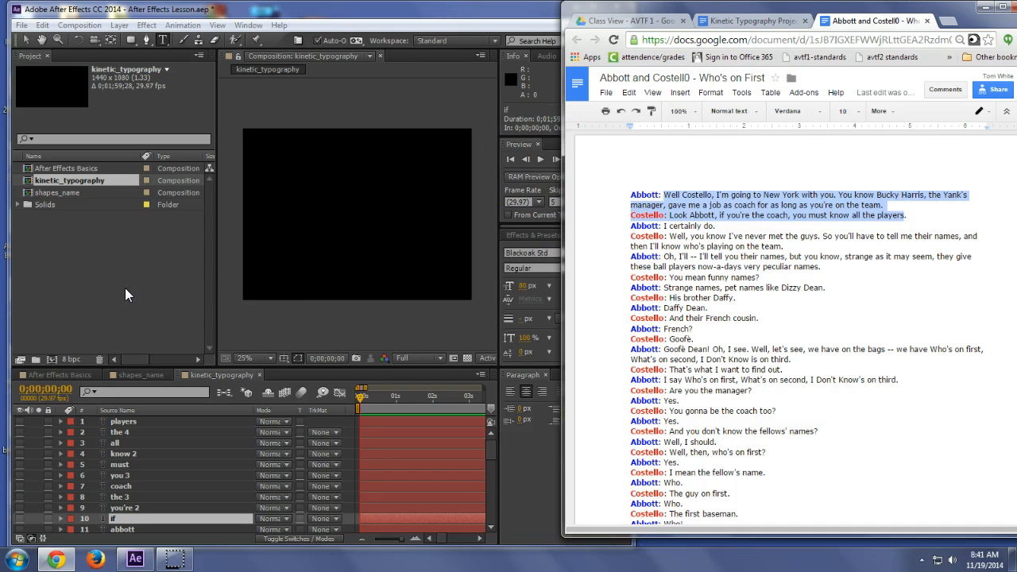
# Step: Switch to After Effects, import WhosOnFirstAudio.mp3 from Downloads and place it beneath all word layers in the kinetic_typography composition
pyautogui.doubleClick(89, 286)
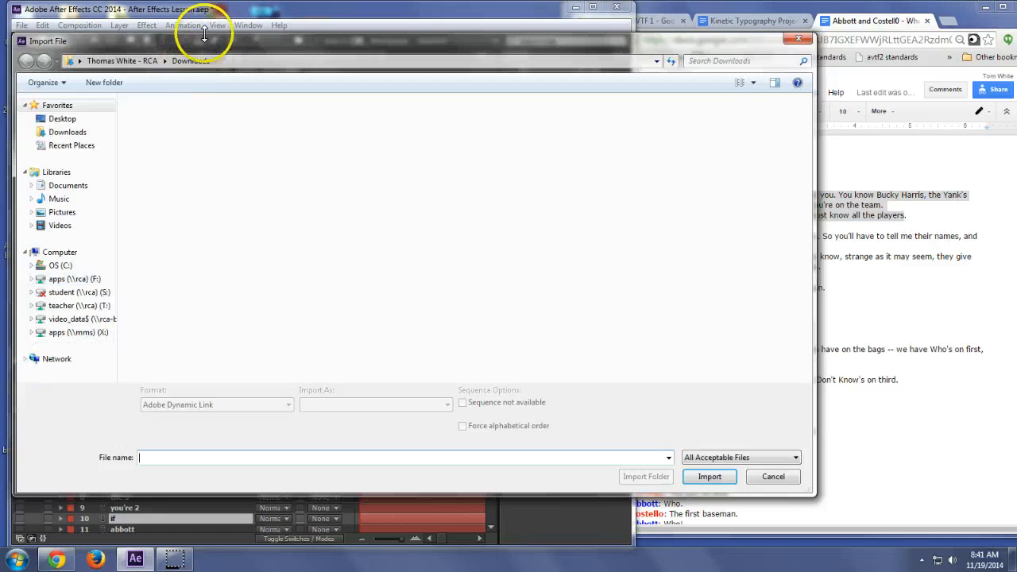
pyautogui.moveTo(205, 35); pyautogui.dragTo(404, 35)
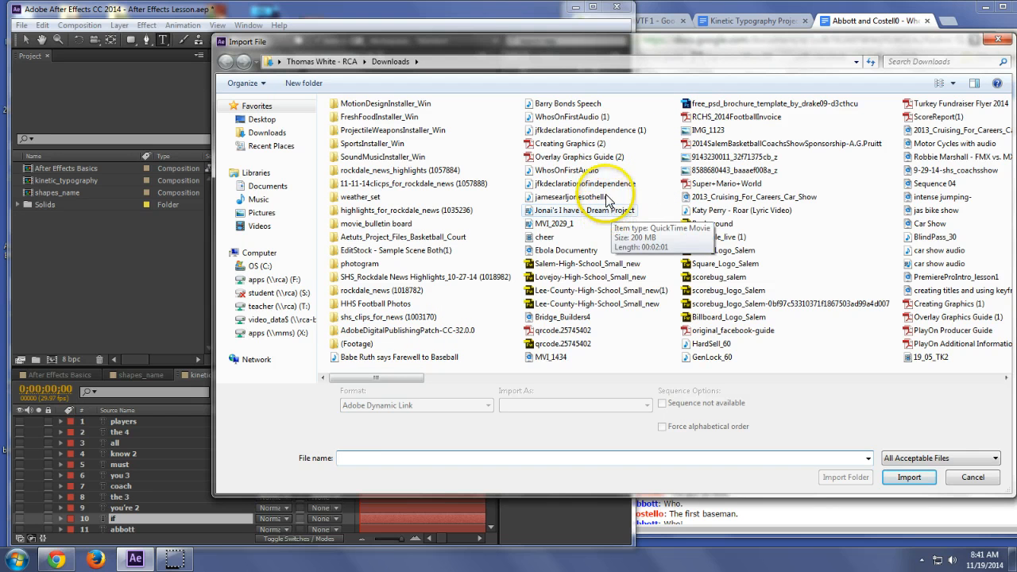
pyautogui.click(566, 170)
pyautogui.click(909, 477)
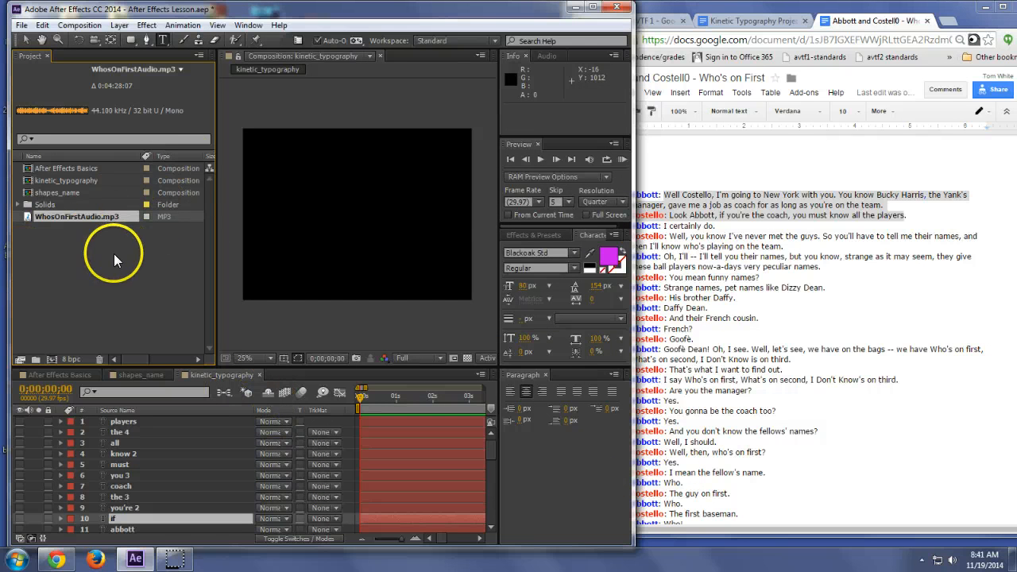
pyautogui.moveTo(94, 216); pyautogui.dragTo(118, 529)
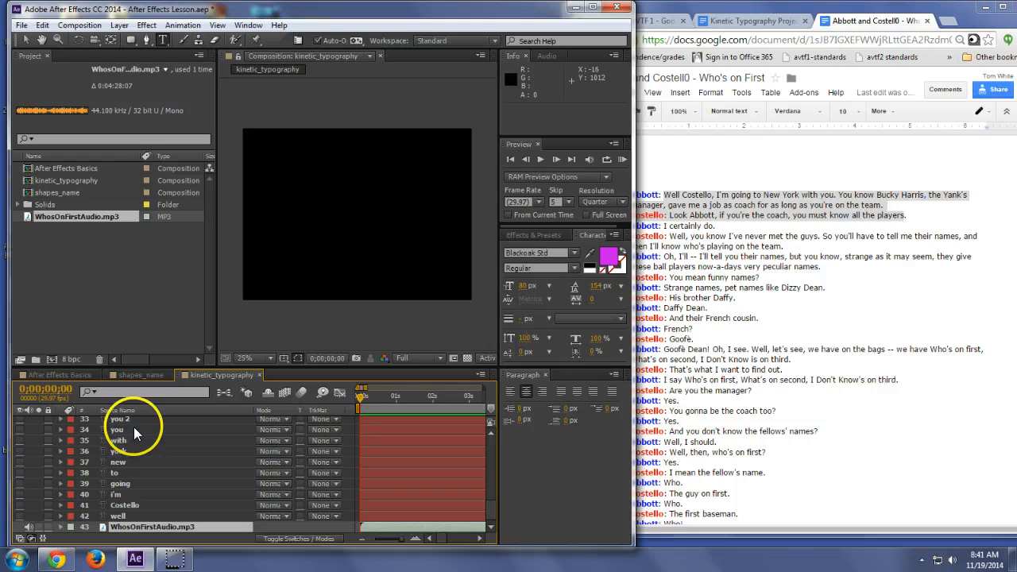
# Step: Maximize the After Effects window and reveal the waveform of the WhosOnFirstAudio.mp3 layer
pyautogui.click(592, 7)
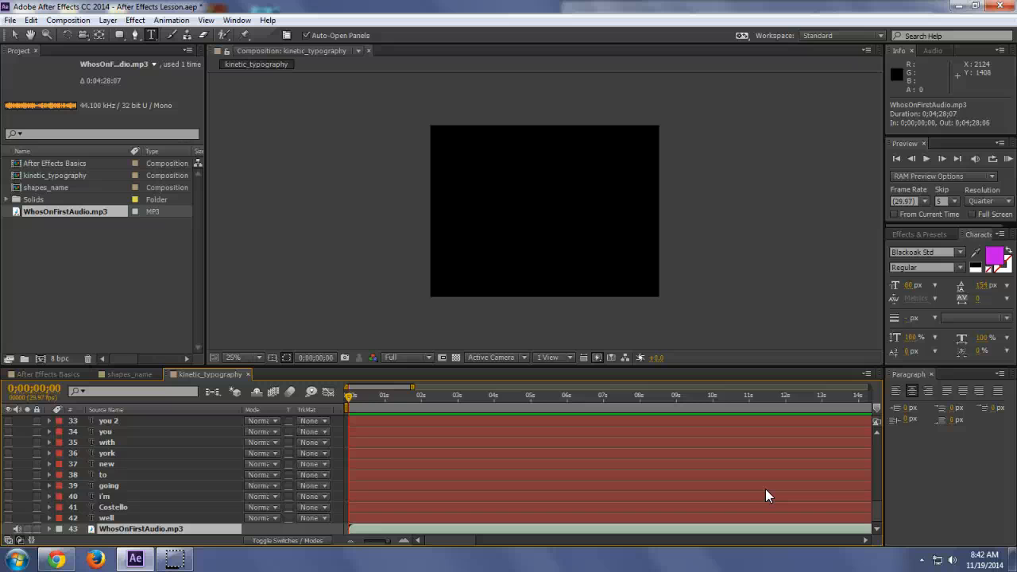
pyautogui.press('l')
pyautogui.press('l')
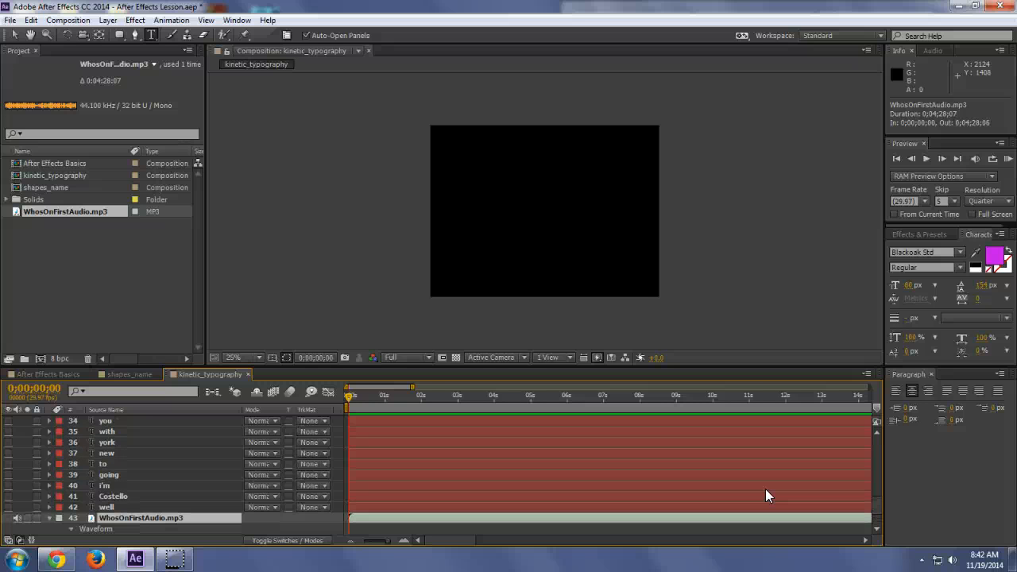
pyautogui.moveTo(878, 502); pyautogui.dragTo(875, 513)
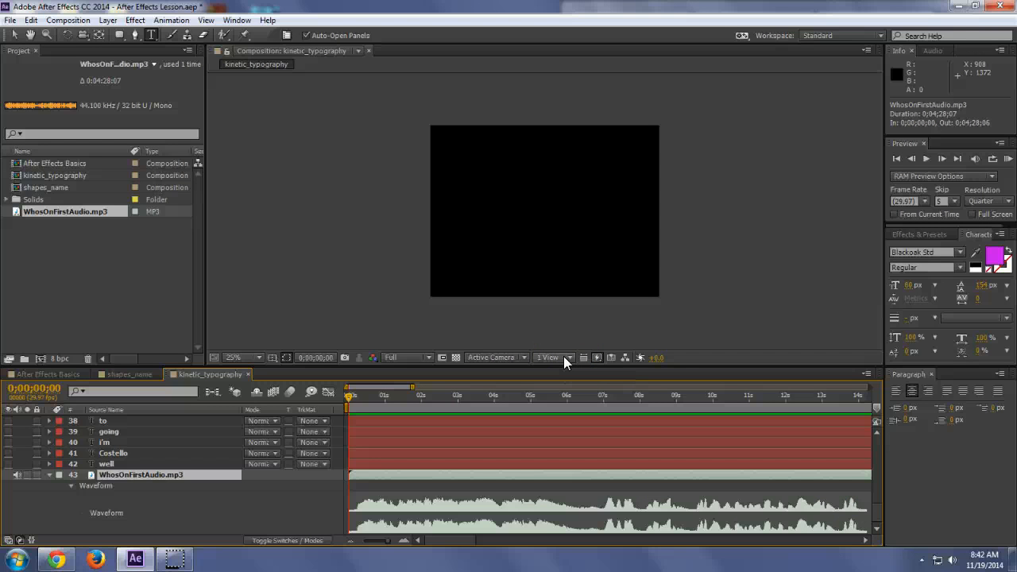
# Step: Play the composition with a standard preview and a RAM preview to listen to the audio track
pyautogui.press('space')
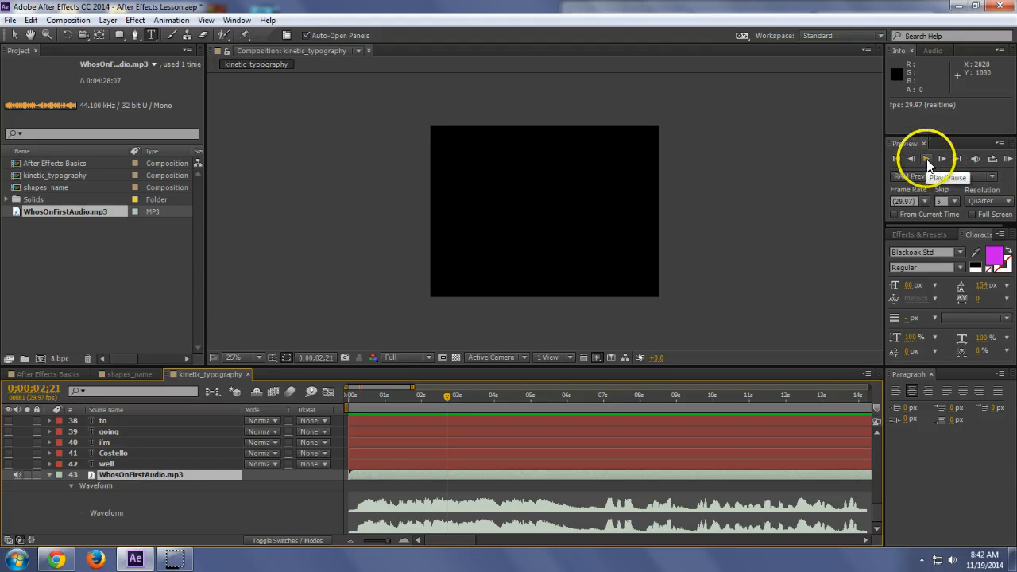
pyautogui.click(1008, 161)
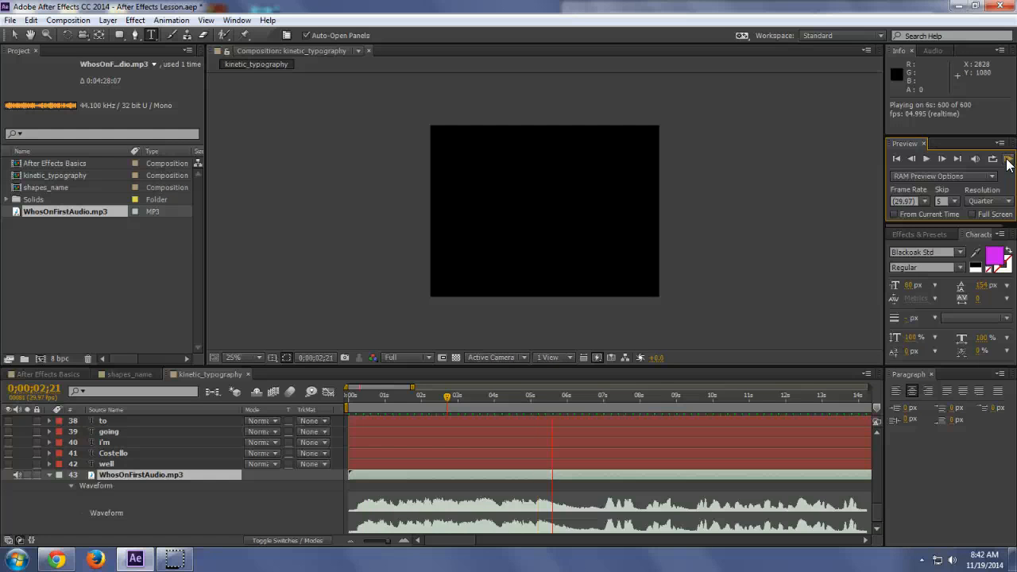
pyautogui.click(1007, 162)
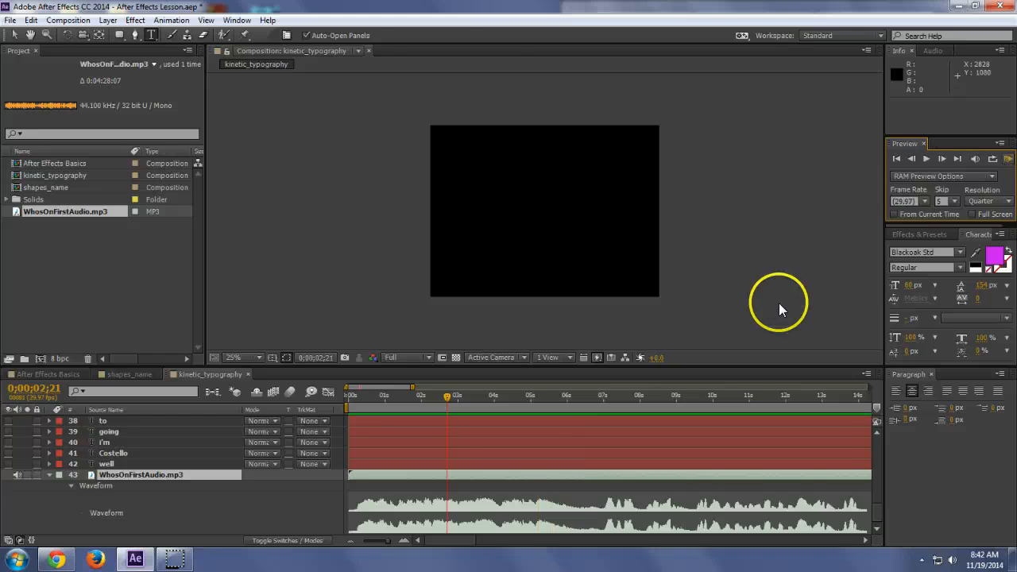
# Step: Move the time indicator to 0;00;06;26 and run a RAM preview set to start from the current time
pyautogui.moveTo(583, 392); pyautogui.dragTo(596, 399)
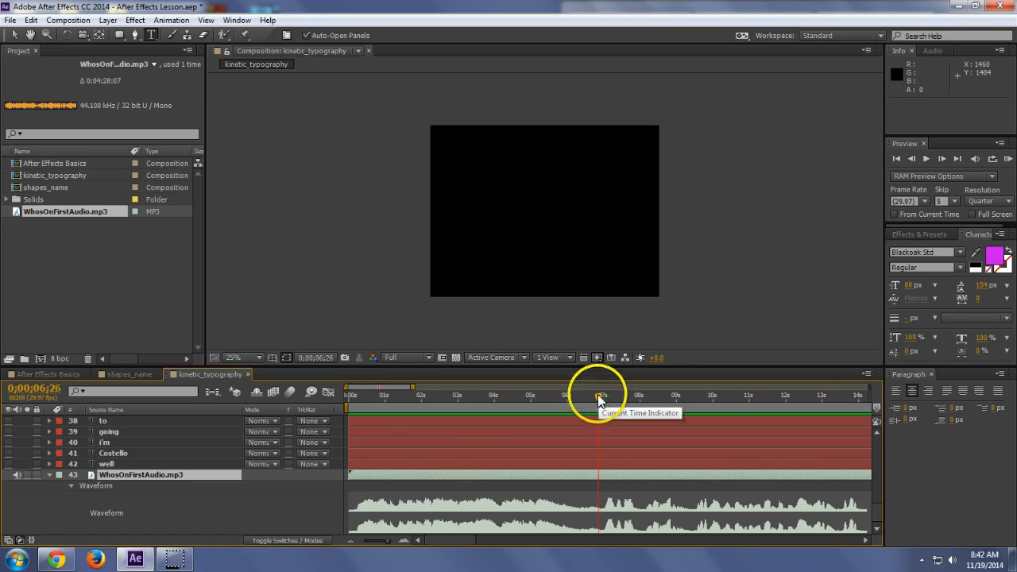
pyautogui.click(892, 214)
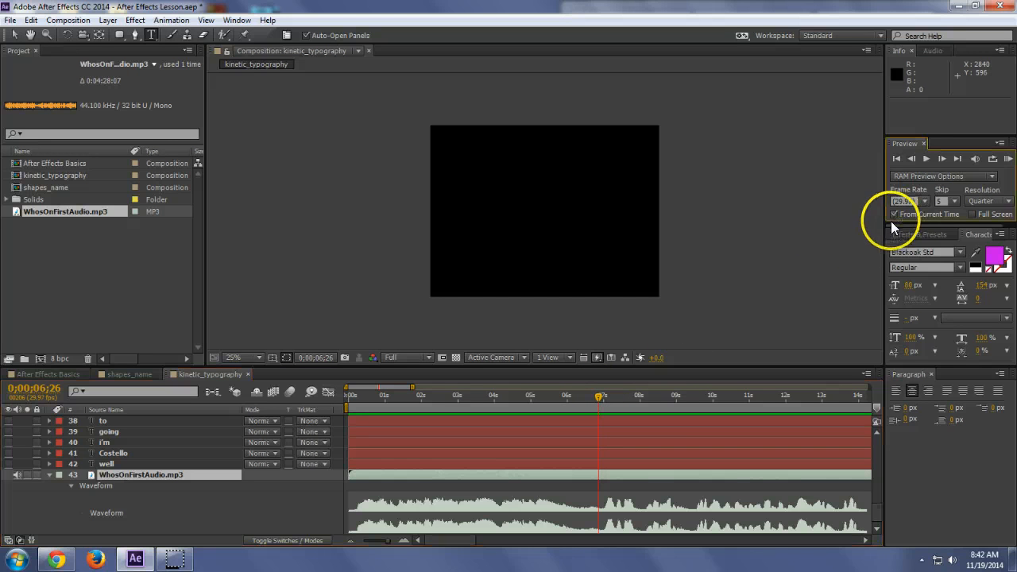
pyautogui.click(1007, 161)
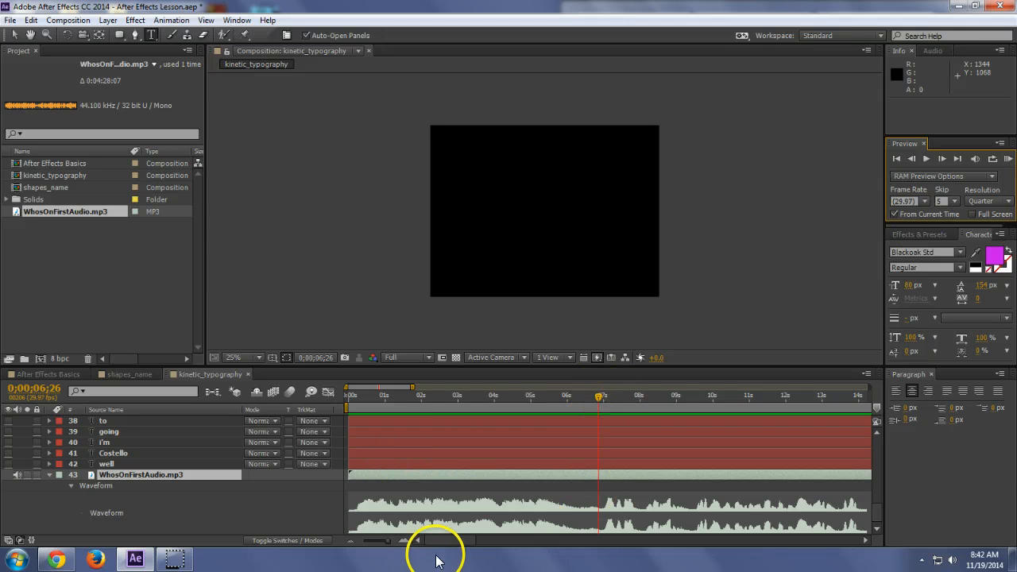
# Step: Shift the "well" layer in time to start at 0;00;07;01, where the first speech peak rises in the waveform
pyautogui.click(404, 541)
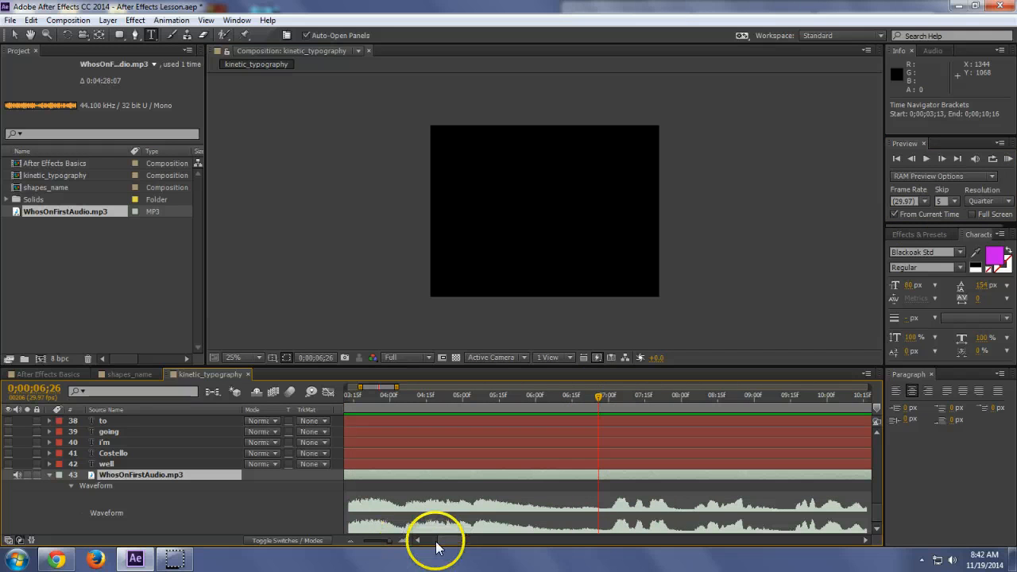
pyautogui.click(404, 541)
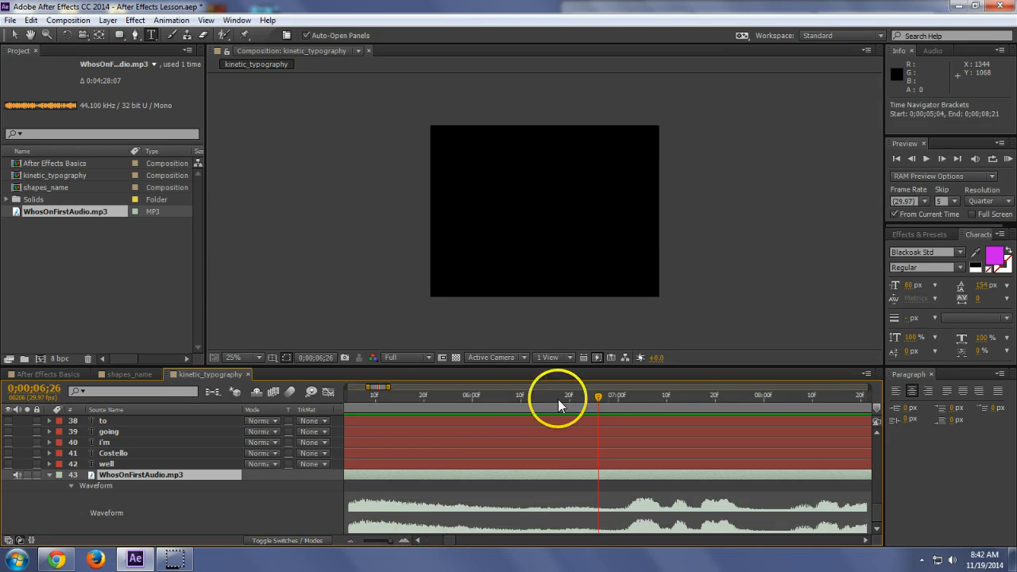
pyautogui.click(421, 462)
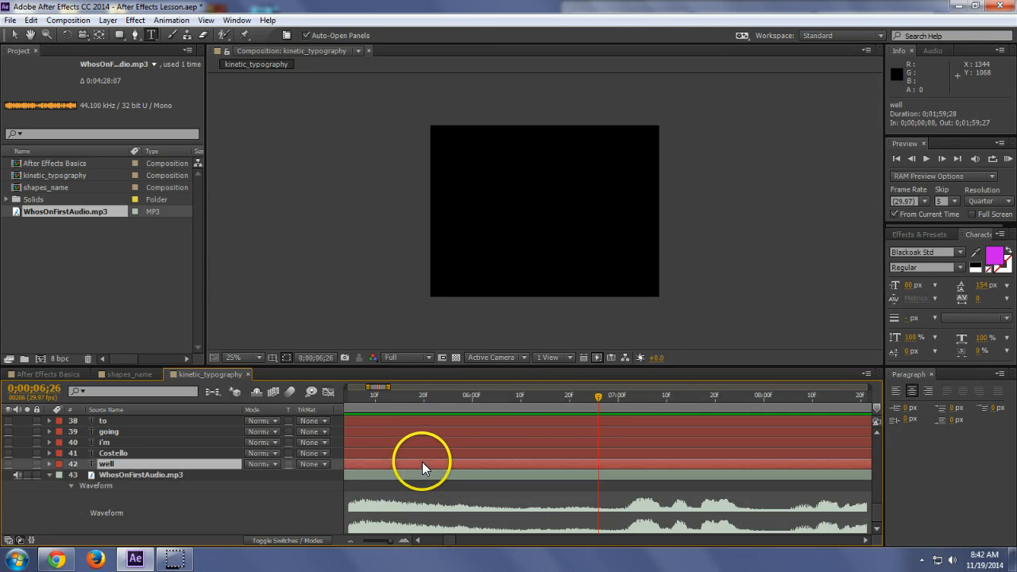
pyautogui.moveTo(409, 464); pyautogui.dragTo(756, 464)
pyautogui.moveTo(611, 464); pyautogui.dragTo(699, 464)
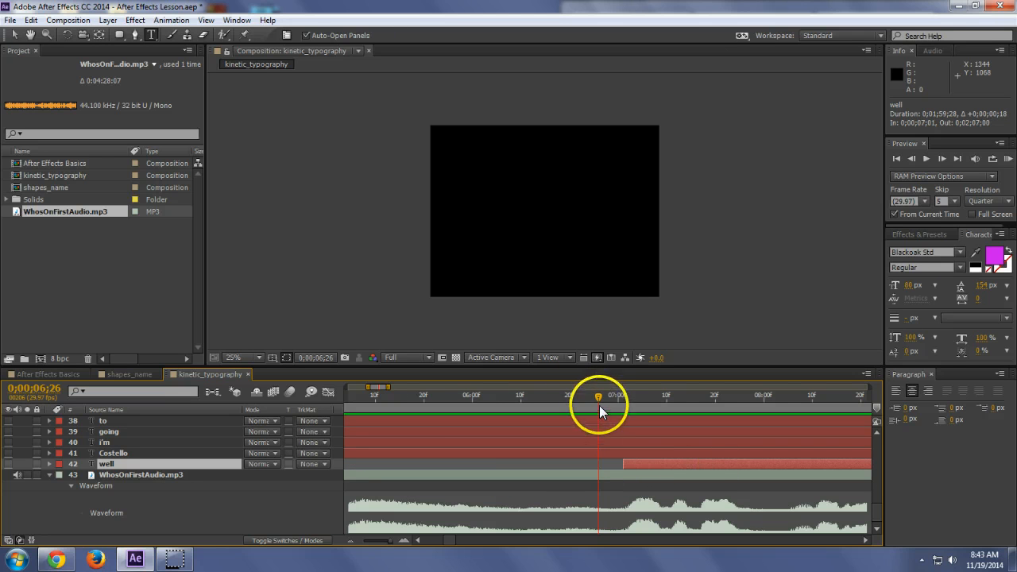
# Step: Make the "well" layer visible and scrub across its start point to check when the word appears, stopping at 0;00;07;07
pyautogui.click(9, 464)
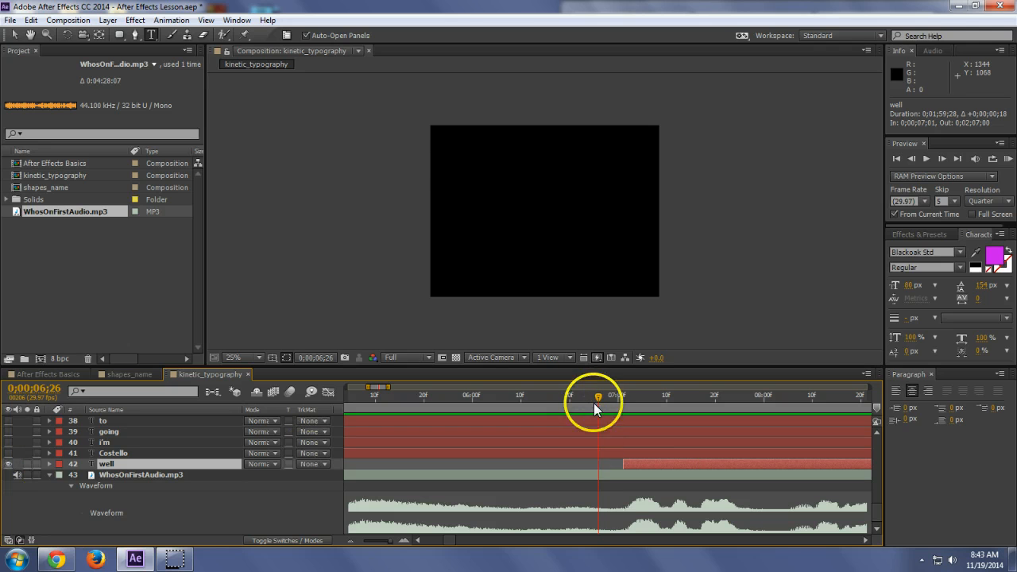
pyautogui.moveTo(597, 404); pyautogui.dragTo(634, 405)
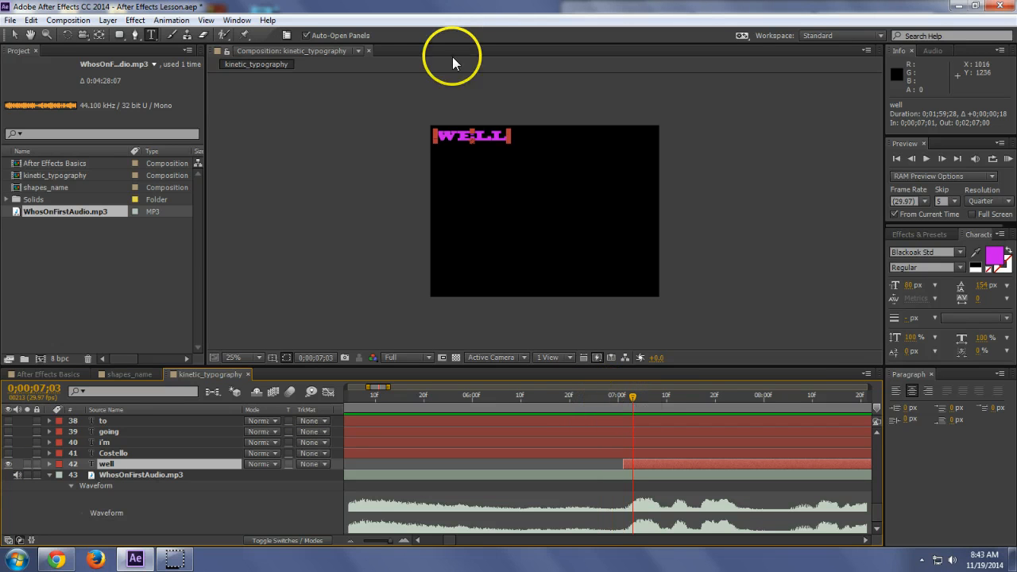
pyautogui.click(477, 135)
pyautogui.click(14, 35)
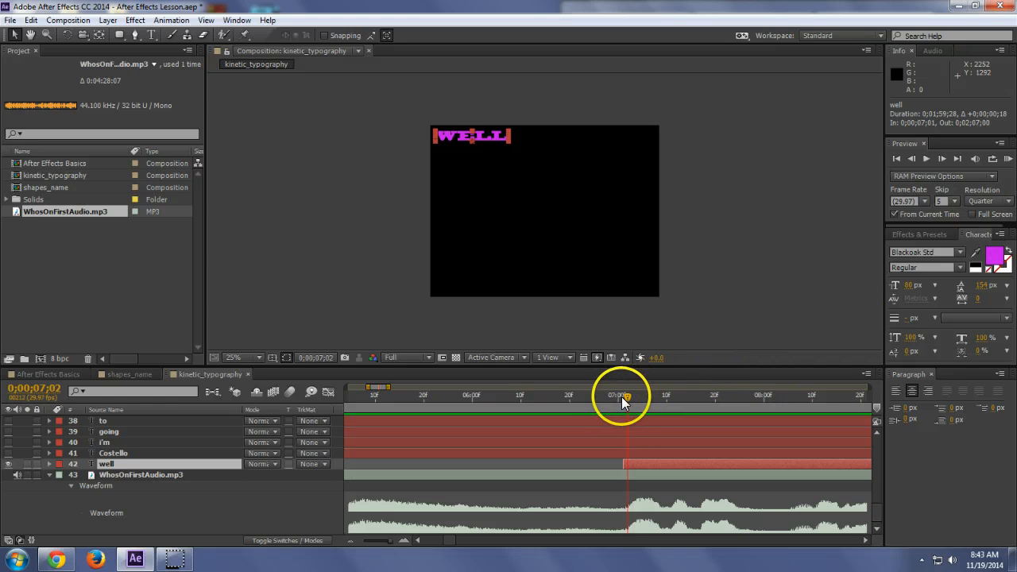
pyautogui.moveTo(619, 397)
pyautogui.mouseDown()
pyautogui.moveTo(635, 400)
pyautogui.moveTo(610, 406)
pyautogui.mouseUp()
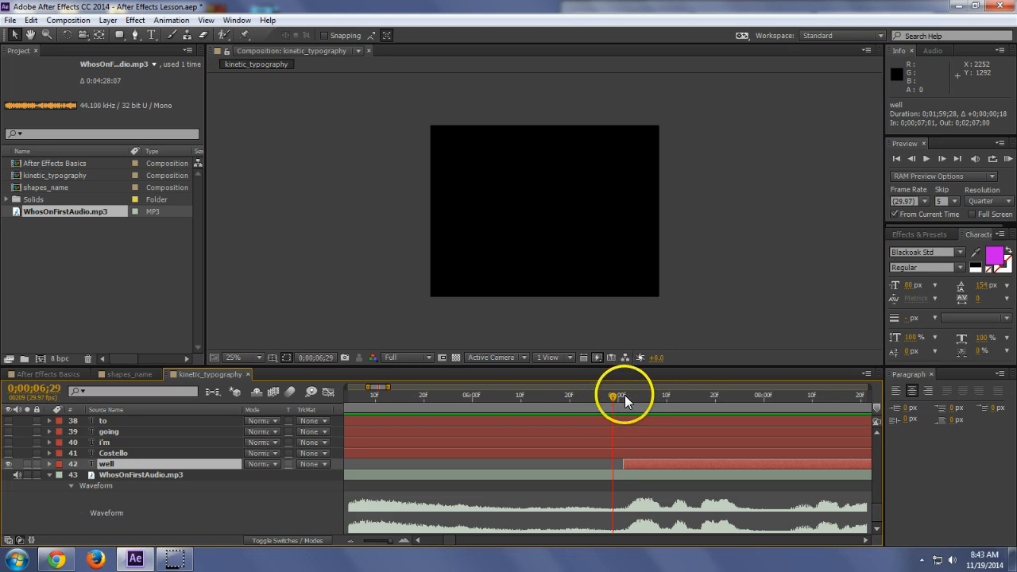
pyautogui.click(618, 395)
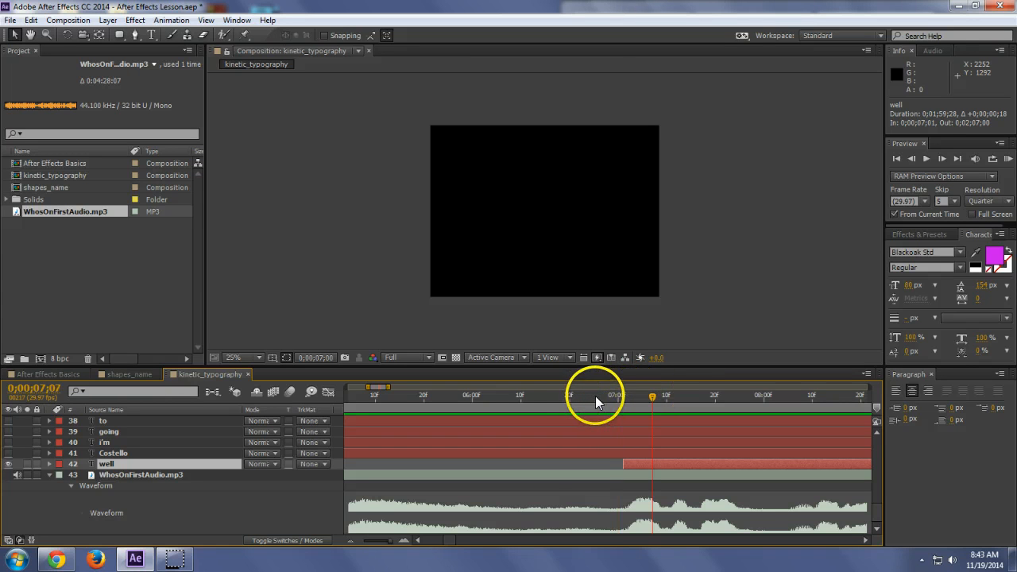
pyautogui.click(349, 540)
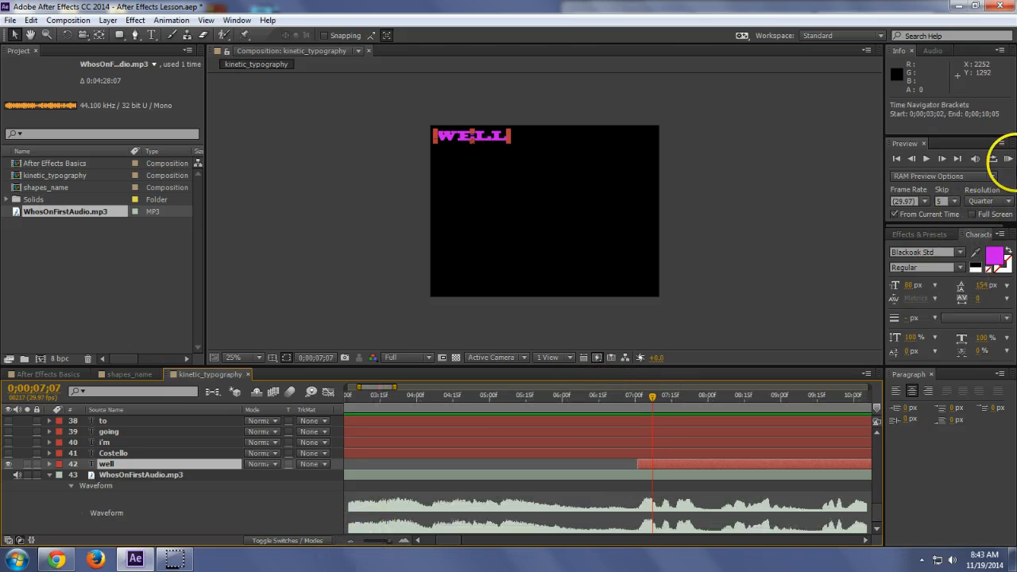
# Step: Move the time indicator back to 0;00;06;20 and run a RAM preview to check the timing of "well"
pyautogui.click(627, 401)
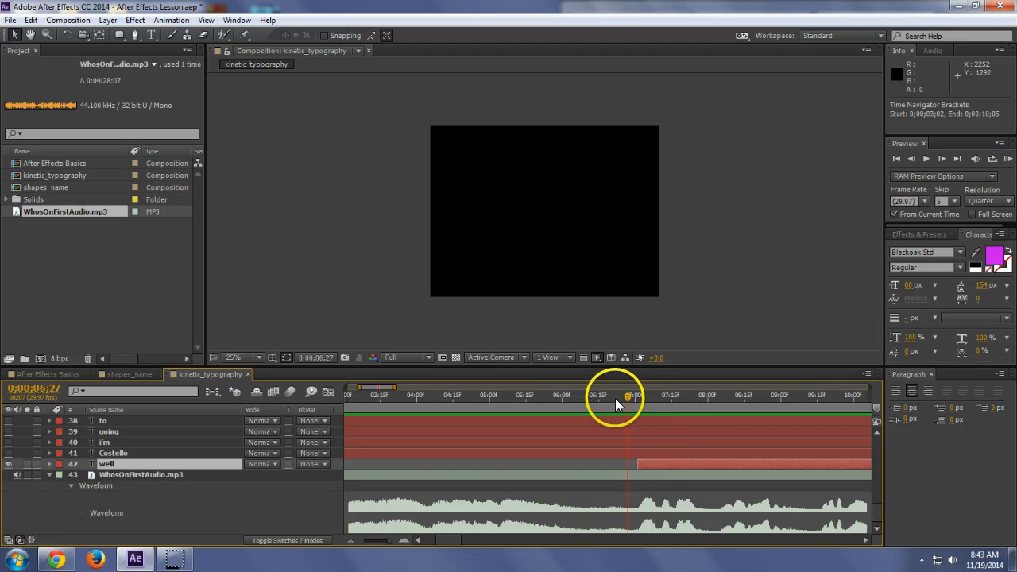
pyautogui.click(1007, 159)
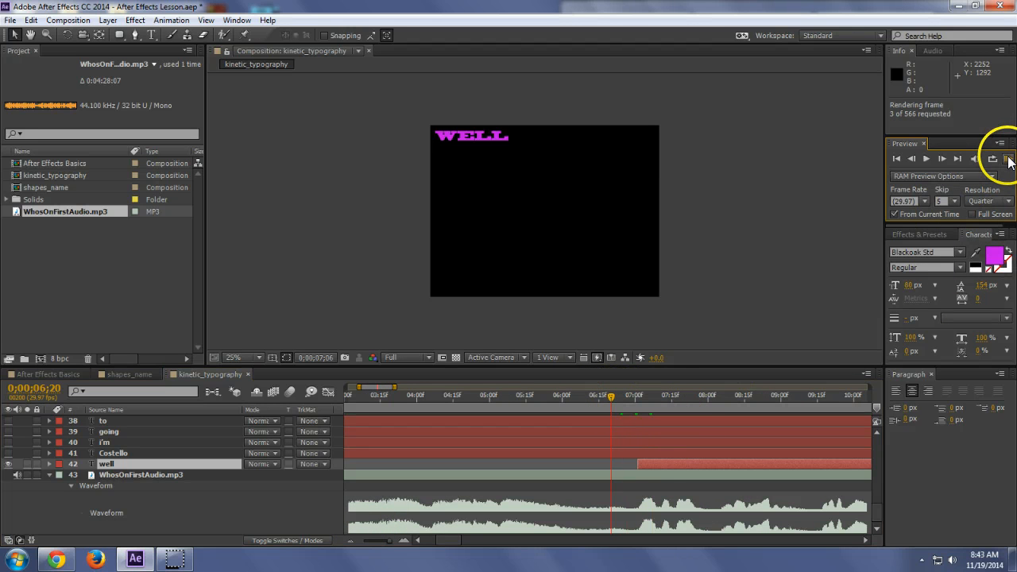
pyautogui.click(1009, 161)
pyautogui.click(1008, 161)
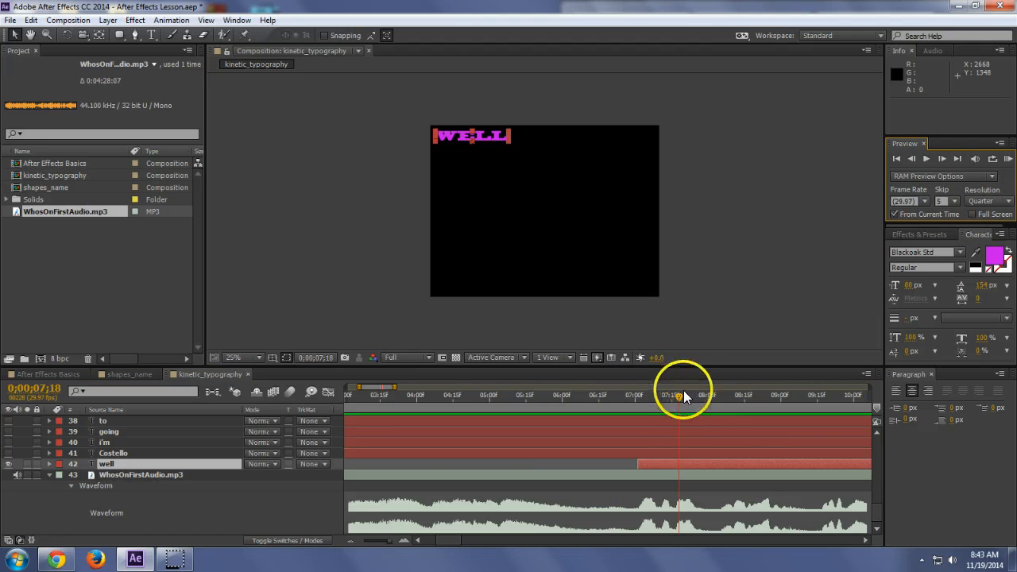
# Step: Shift the "Costello" layer to start at 0;00;07;11, make it visible and move its text fully into frame under "WELL" at 432, 196
pyautogui.moveTo(683, 397); pyautogui.dragTo(662, 399)
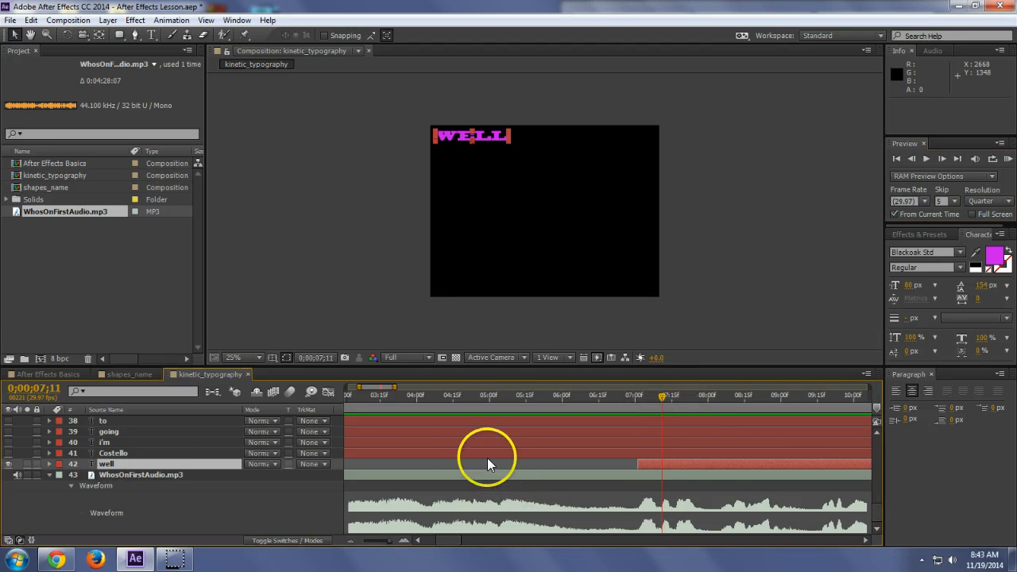
pyautogui.moveTo(452, 455); pyautogui.dragTo(752, 453)
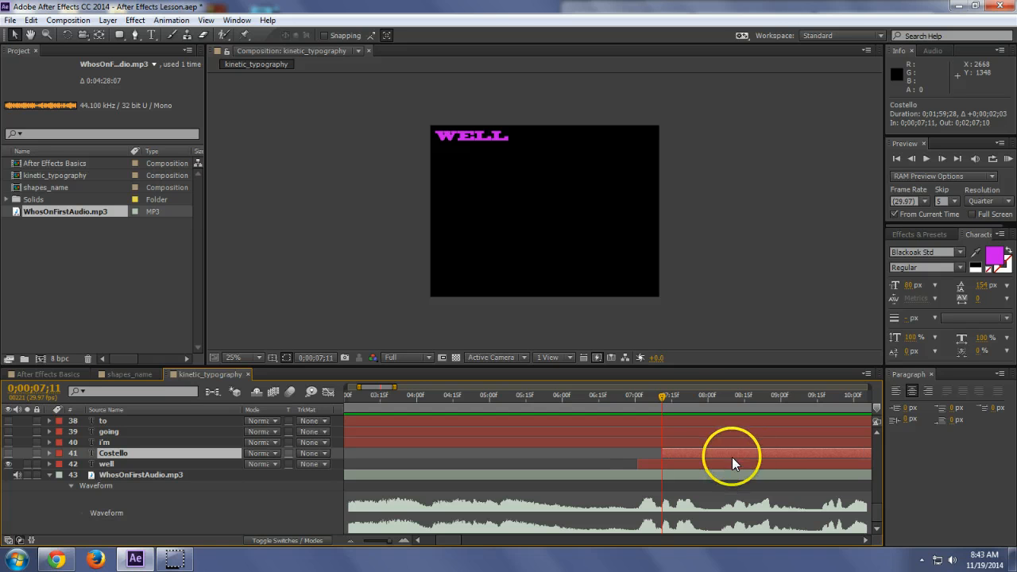
pyautogui.click(8, 453)
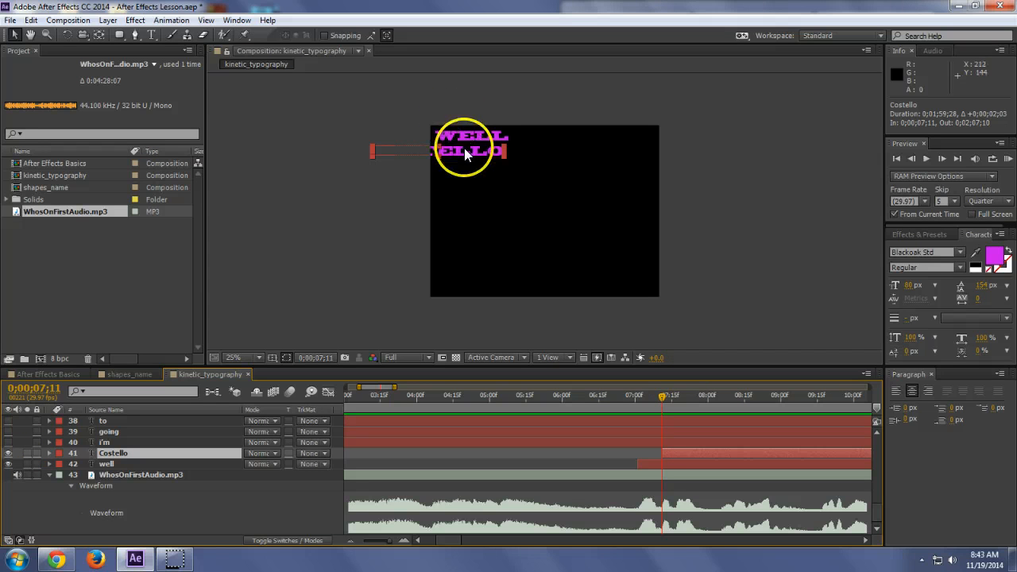
pyautogui.moveTo(466, 154); pyautogui.dragTo(527, 155)
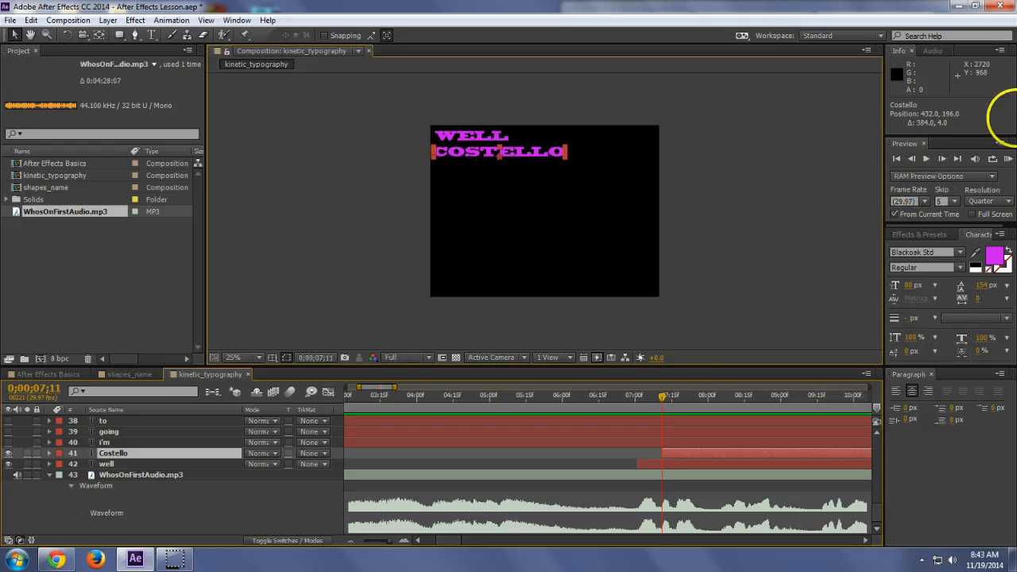
# Step: Run a RAM preview from 0;00;06;14 to check "well" and "Costello" against the audio
pyautogui.click(596, 395)
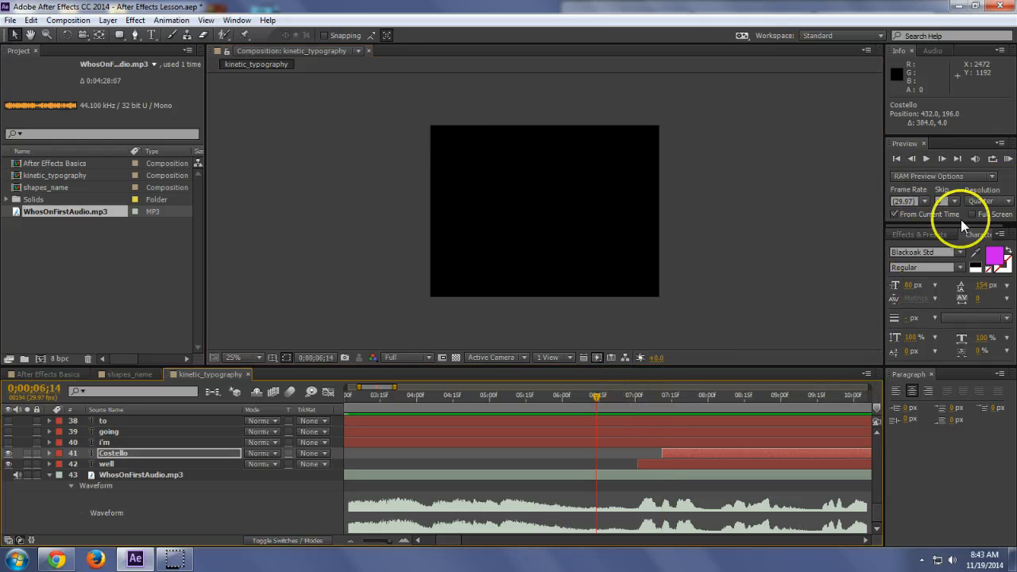
pyautogui.click(1008, 159)
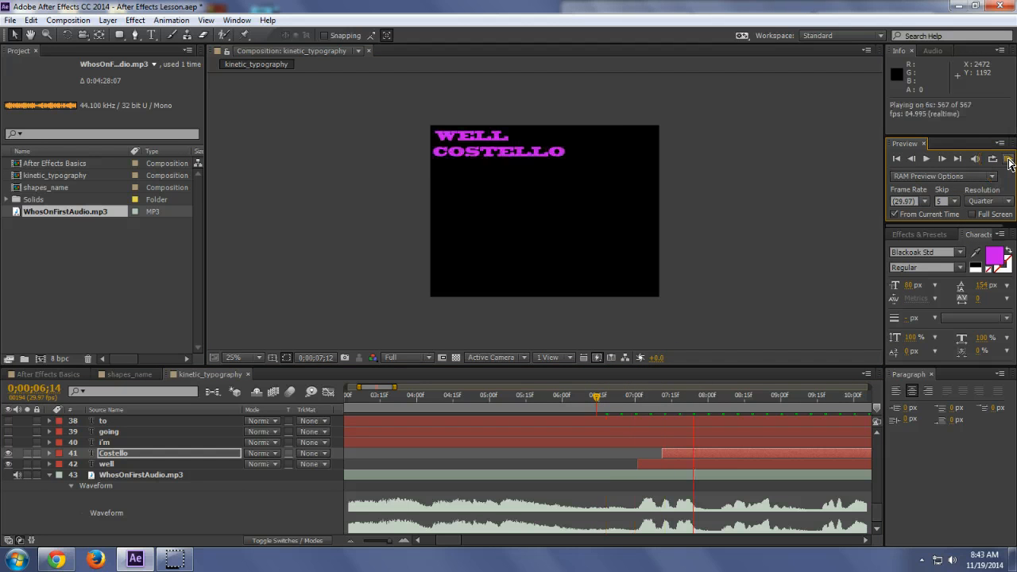
pyautogui.click(1007, 159)
# Step: Select the seven layers from "i'm" through "you" and shift them together to start at 0;00;08;06, near the next speech peak
pyautogui.click(733, 403)
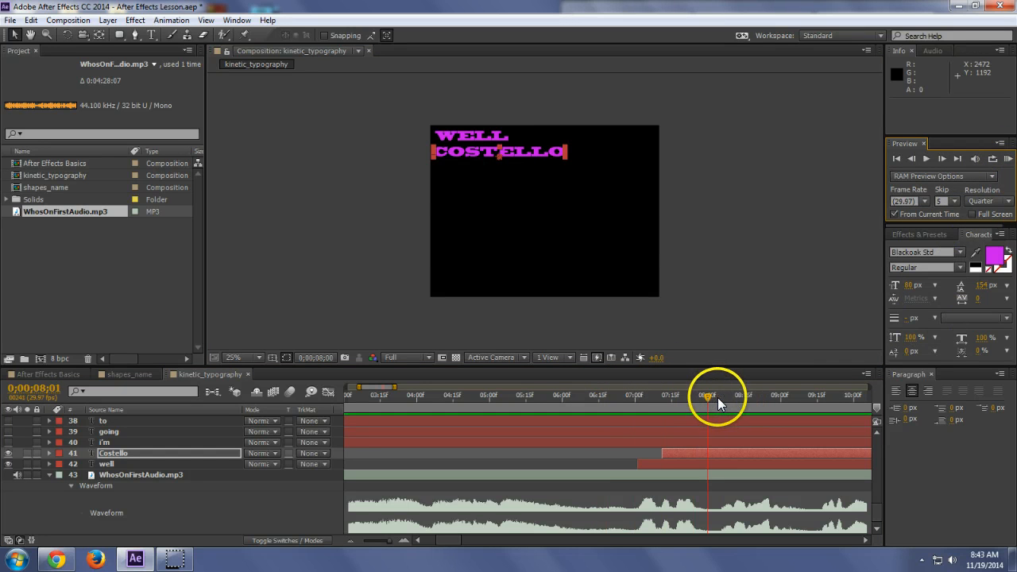
pyautogui.click(439, 442)
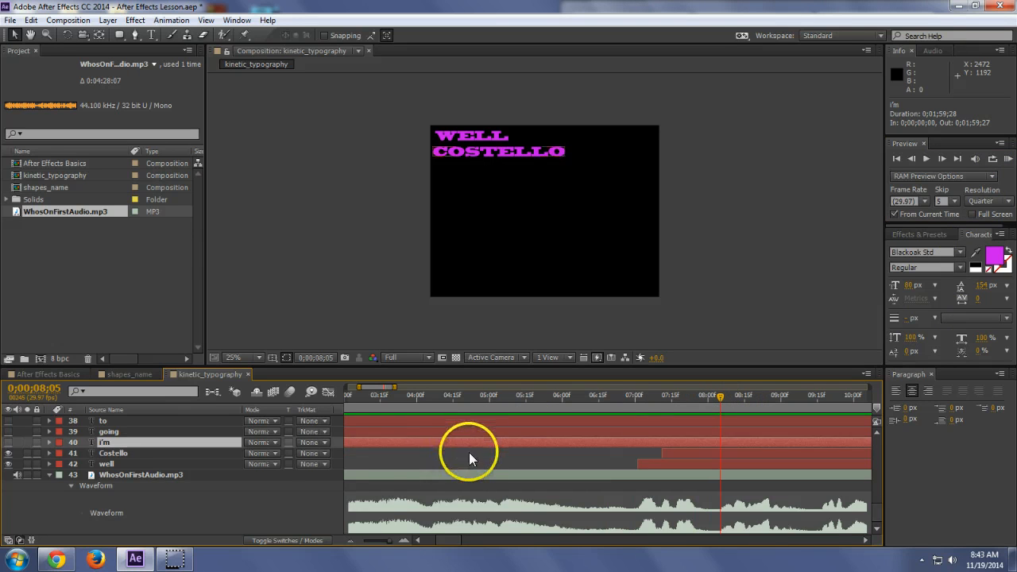
pyautogui.scroll(2, 469, 453)
pyautogui.scroll(3, 441, 458)
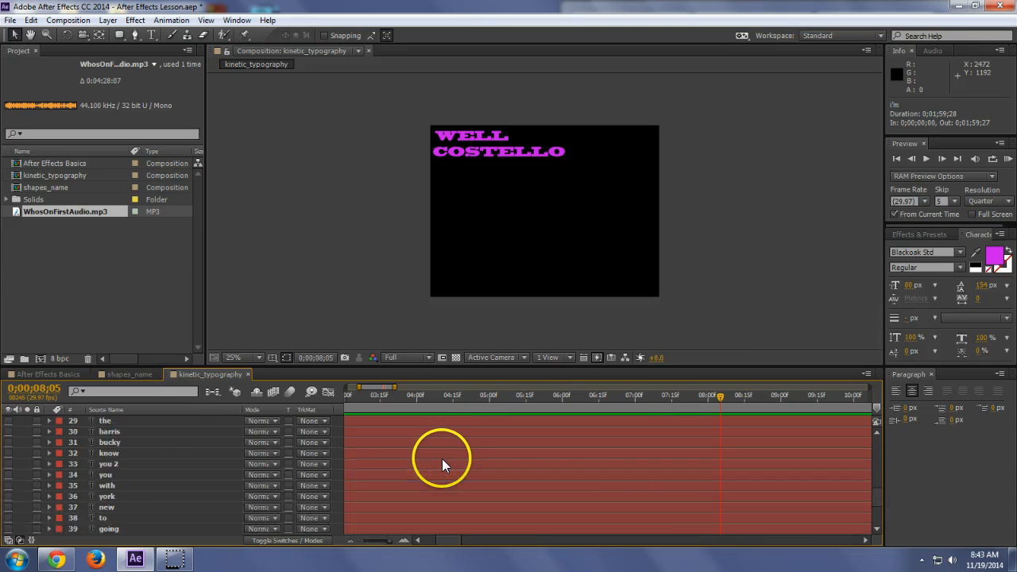
pyautogui.keyDown('shift'); pyautogui.click(114, 476); pyautogui.keyUp('shift')
pyautogui.scroll(-5, 589, 454)
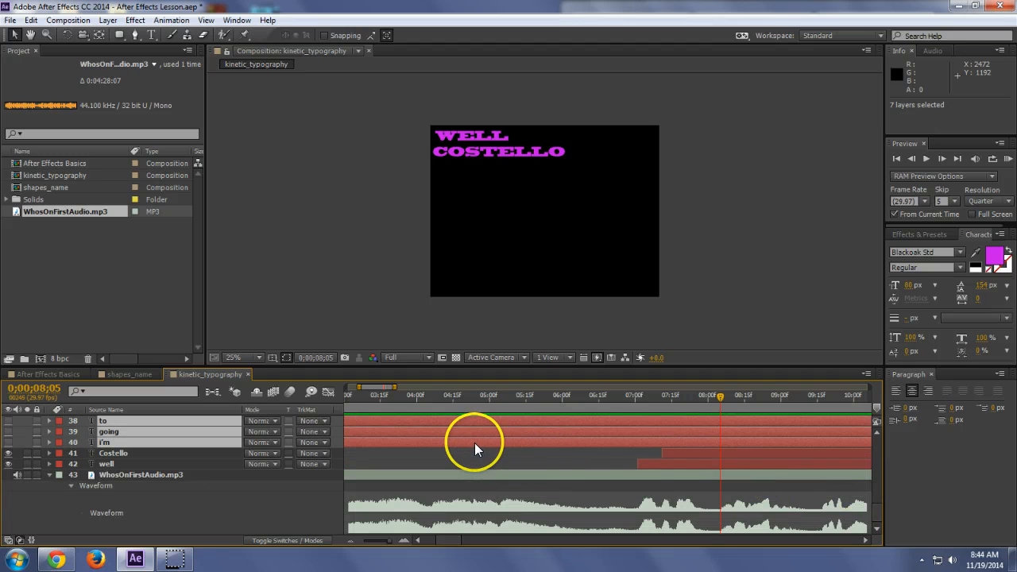
pyautogui.moveTo(473, 442); pyautogui.dragTo(814, 454)
pyautogui.moveTo(563, 442); pyautogui.dragTo(768, 442)
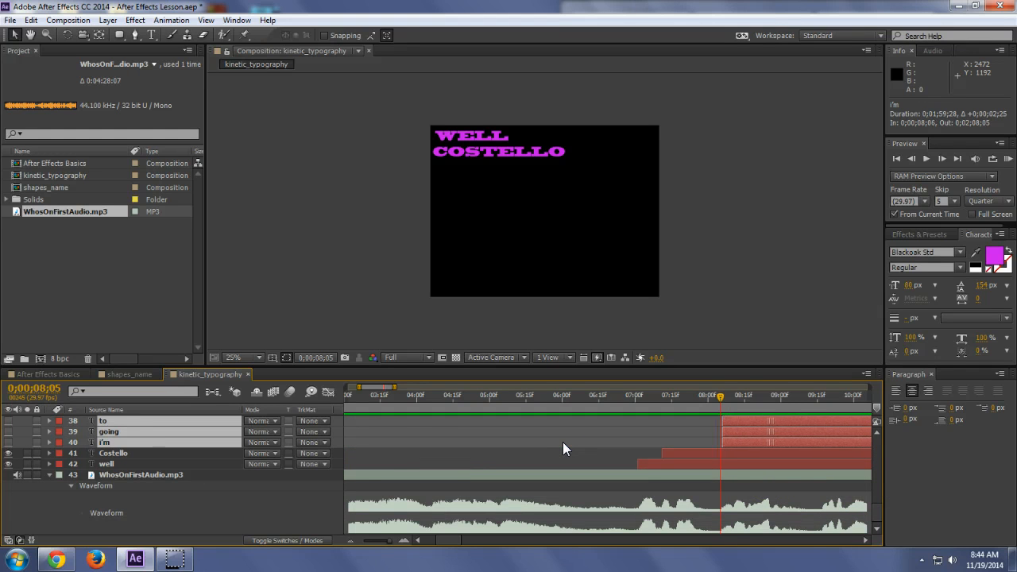
# Step: Scrub over the next speech peaks in the waveform and run a RAM preview from 0;00;07;28 to listen to the phrase
pyautogui.moveTo(784, 488); pyautogui.dragTo(781, 512)
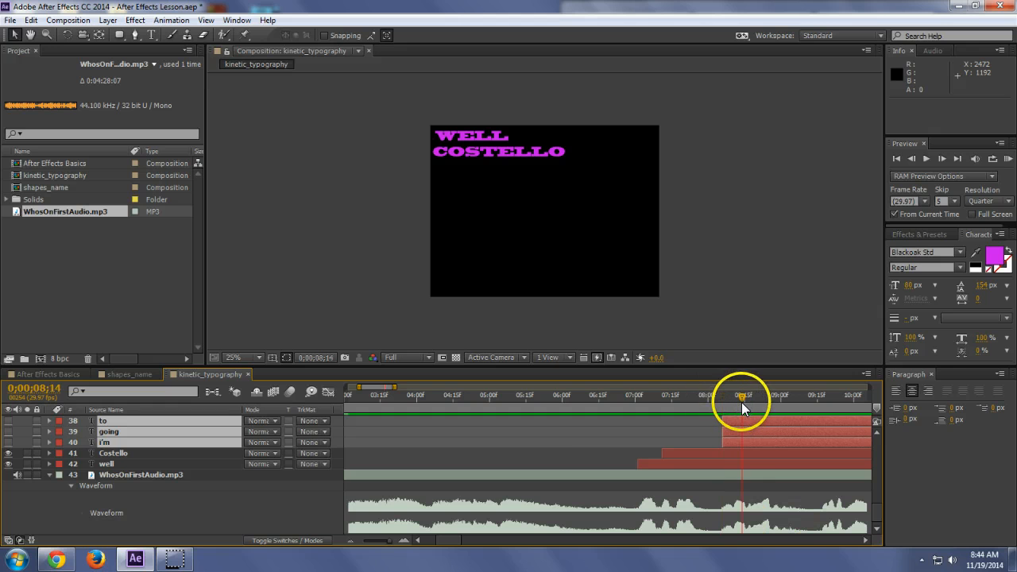
pyautogui.moveTo(724, 406); pyautogui.dragTo(854, 304)
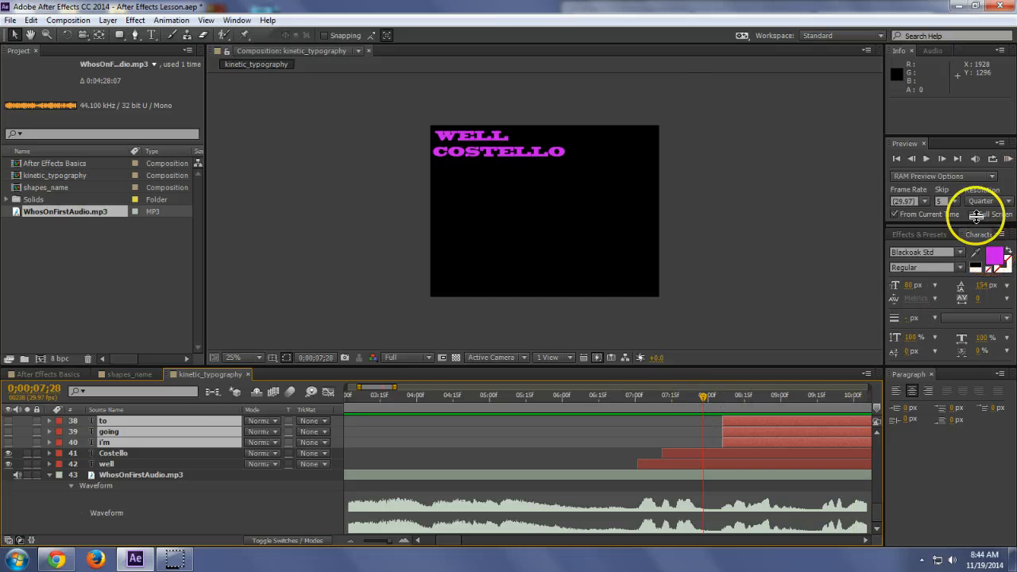
pyautogui.click(1007, 159)
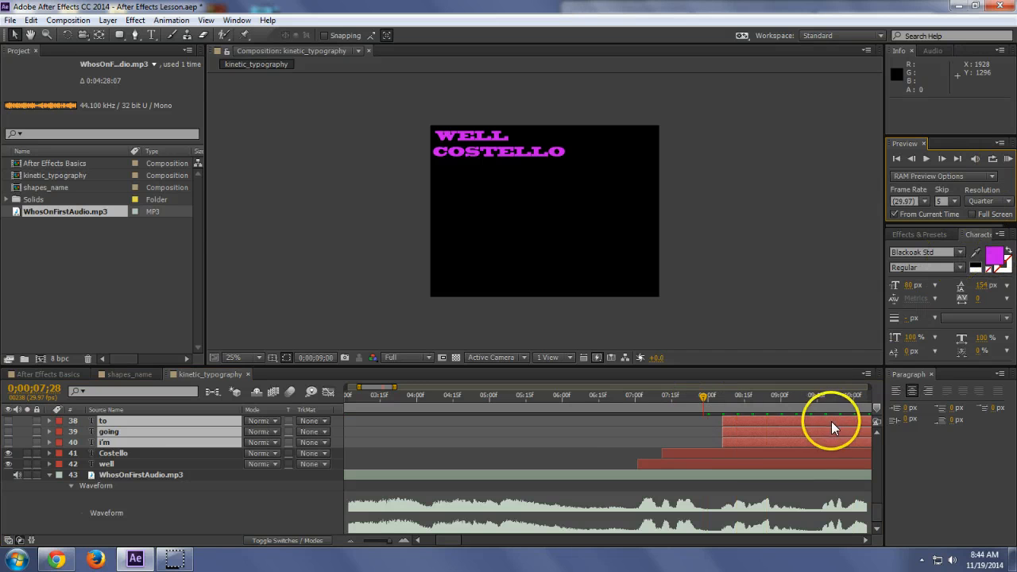
pyautogui.press('space')
# Step: Make the seven layers from "i'm" through "you" visible and move their text sideways together until every word is inside the frame
pyautogui.click(8, 443)
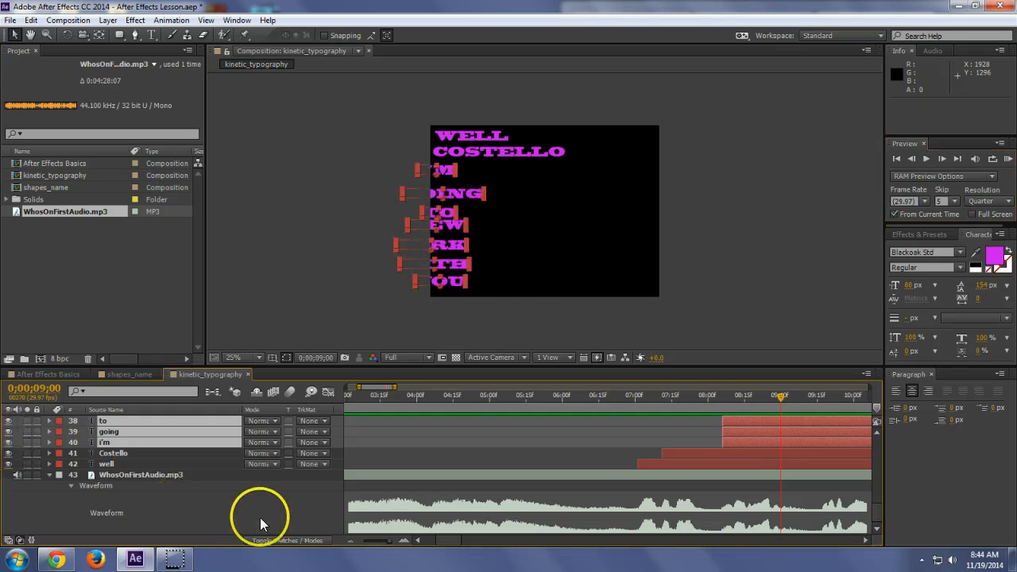
pyautogui.click(271, 516)
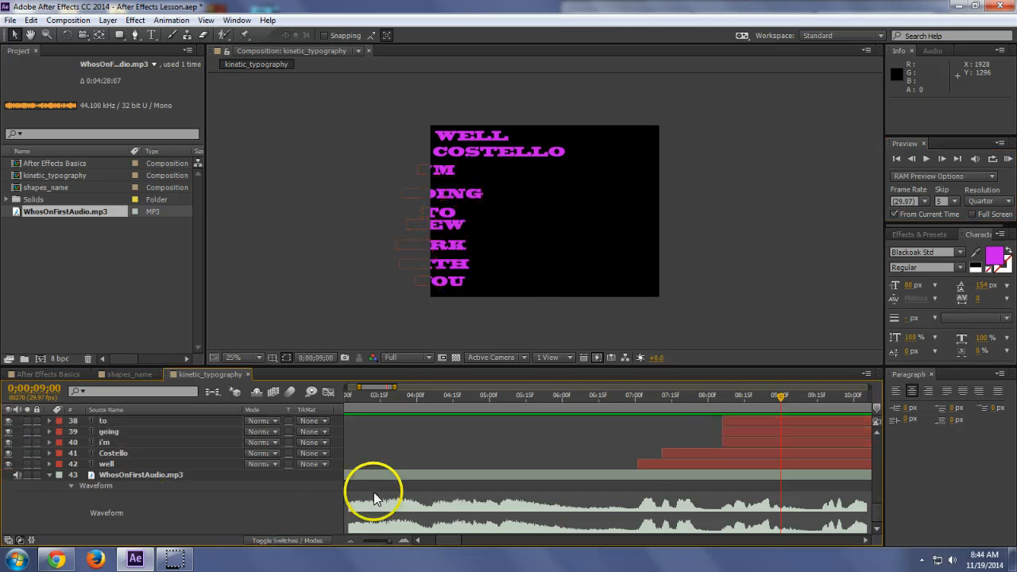
pyautogui.click(128, 434)
pyautogui.click(140, 443)
pyautogui.scroll(3, 141, 445)
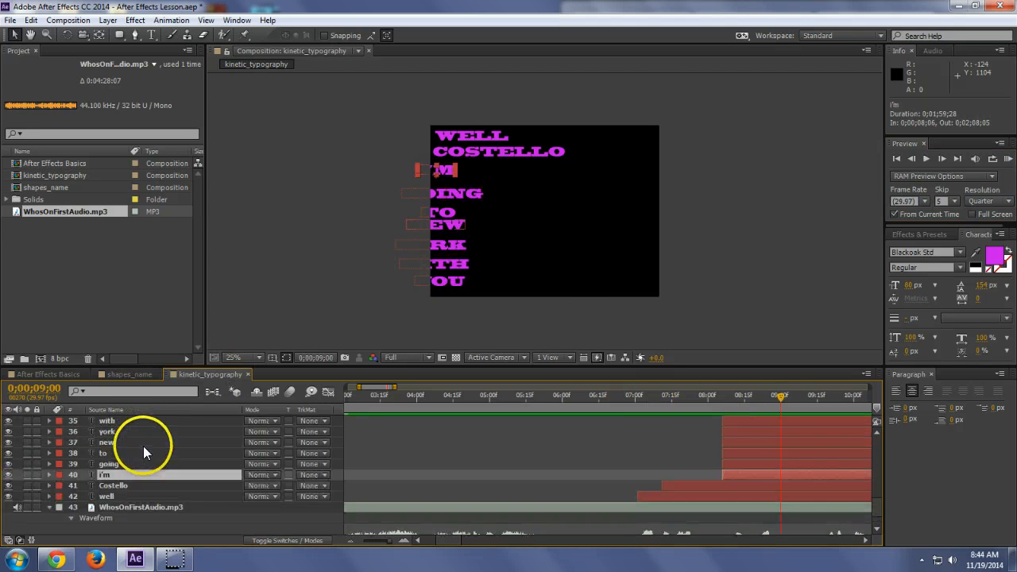
pyautogui.keyDown('shift'); pyautogui.click(118, 442); pyautogui.keyUp('shift')
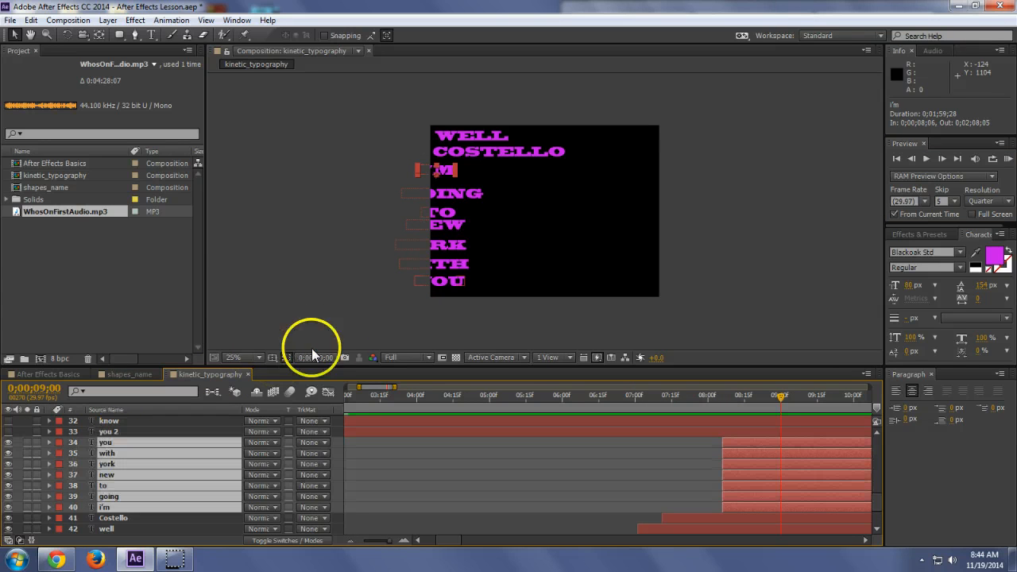
pyautogui.moveTo(457, 280); pyautogui.dragTo(489, 280)
pyautogui.click(686, 448)
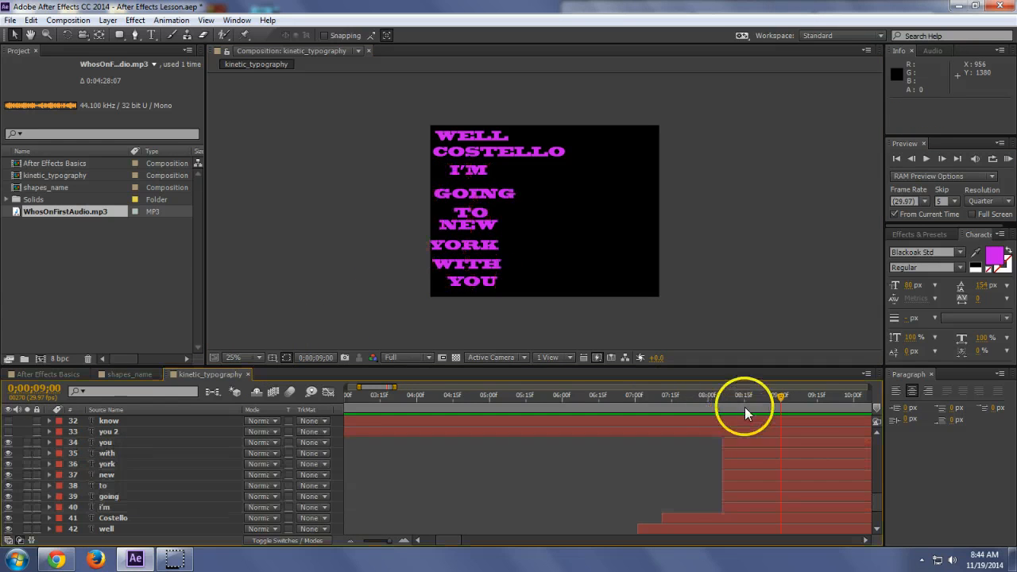
# Step: Set the time indicator to 0;00;08;03 and move the WhosOnFirstAudio.mp3 layer between "i'm" and "Costello" in the layer stack
pyautogui.moveTo(782, 395); pyautogui.dragTo(715, 401)
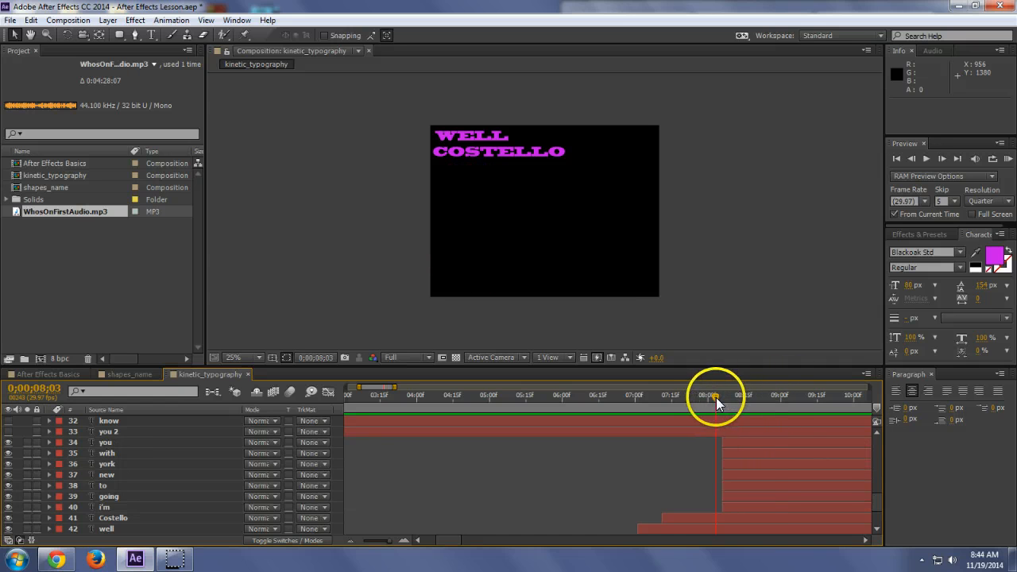
pyautogui.moveTo(876, 496); pyautogui.dragTo(877, 509)
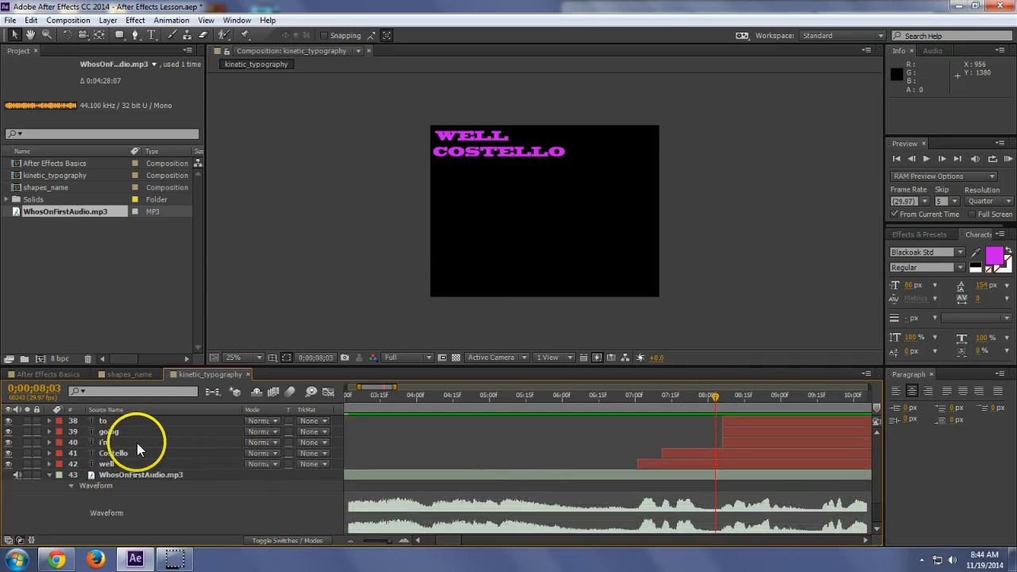
pyautogui.moveTo(119, 474); pyautogui.dragTo(118, 449)
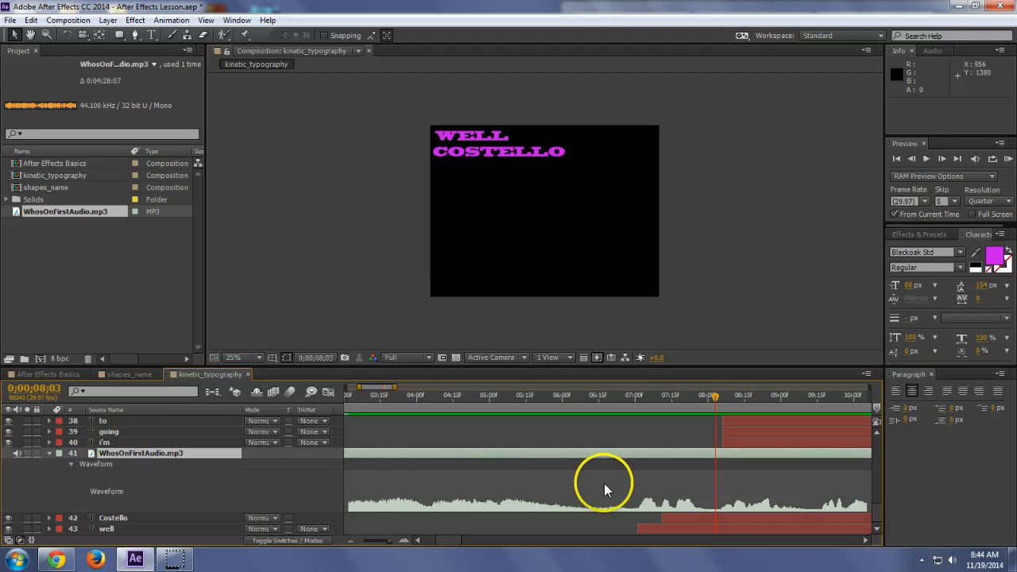
# Step: Shift "going" to start at 0;00;08;10 and "to" at 0;00;08;15, and check the timing with a RAM preview
pyautogui.click(729, 436)
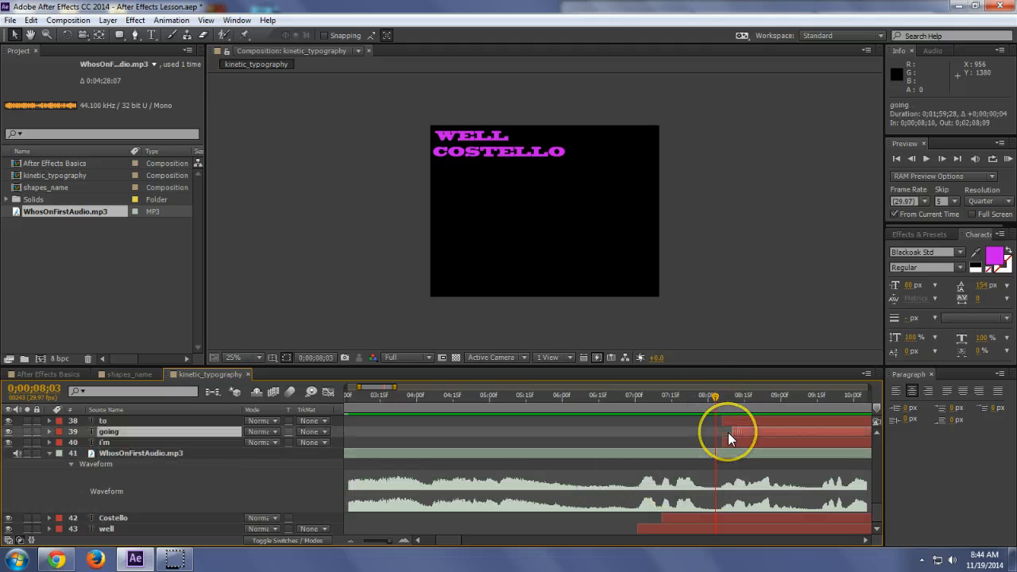
pyautogui.click(735, 419)
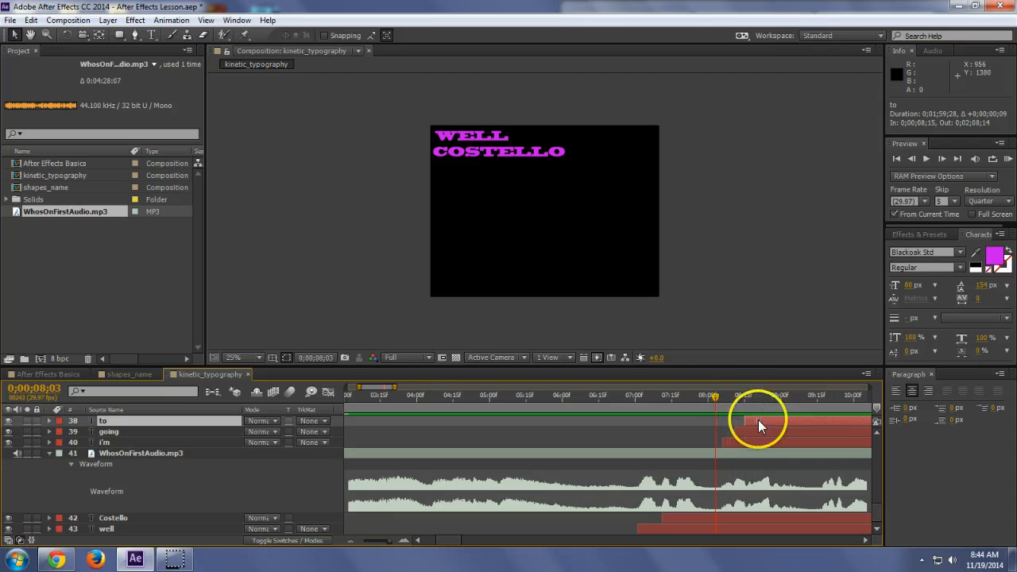
pyautogui.click(1006, 158)
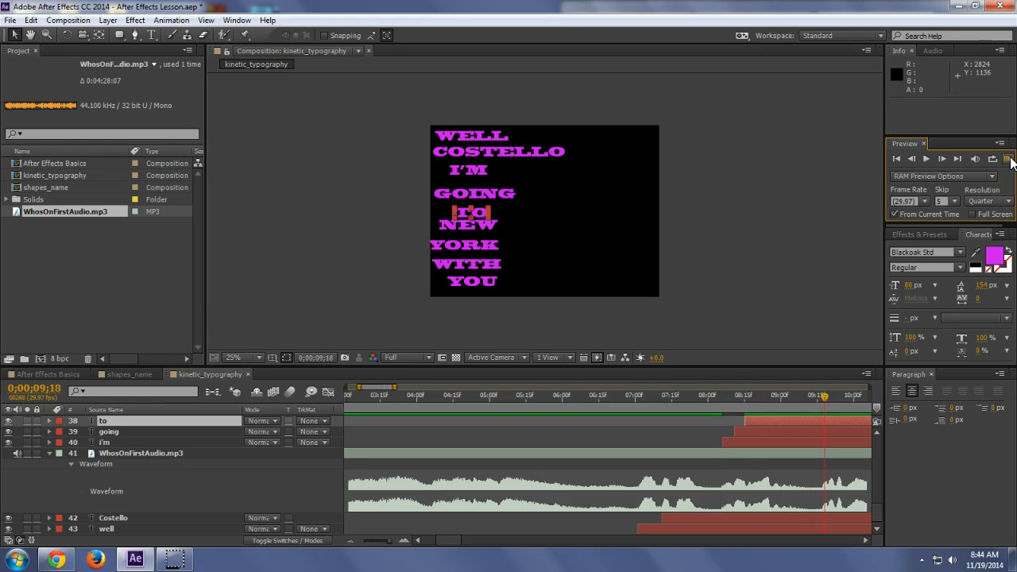
# Step: Stagger the "new" and "york" layers in time so each starts a few frames after the previous word, before 0;00;08;24
pyautogui.click(765, 401)
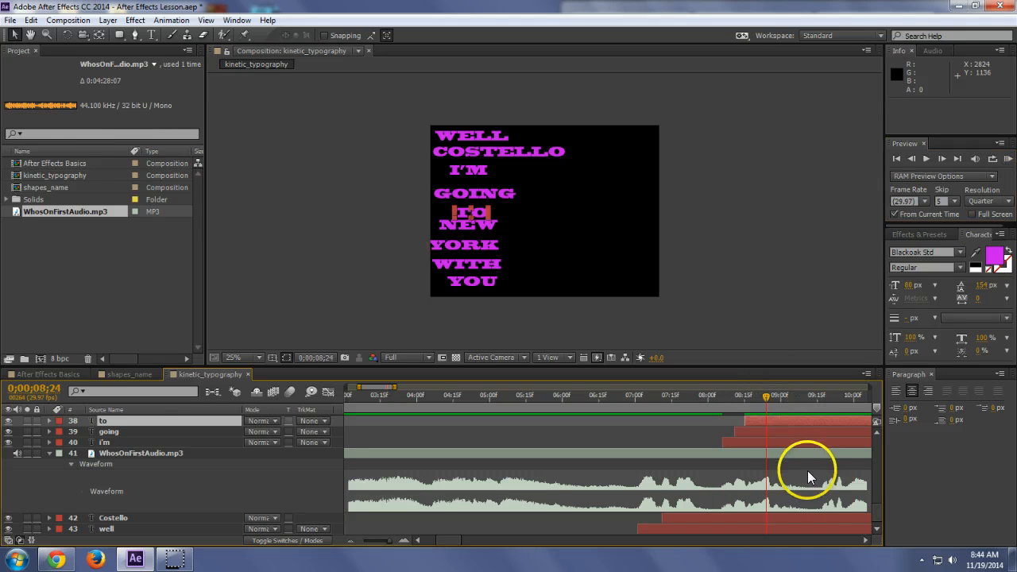
pyautogui.scroll(1, 807, 470)
pyautogui.click(739, 443)
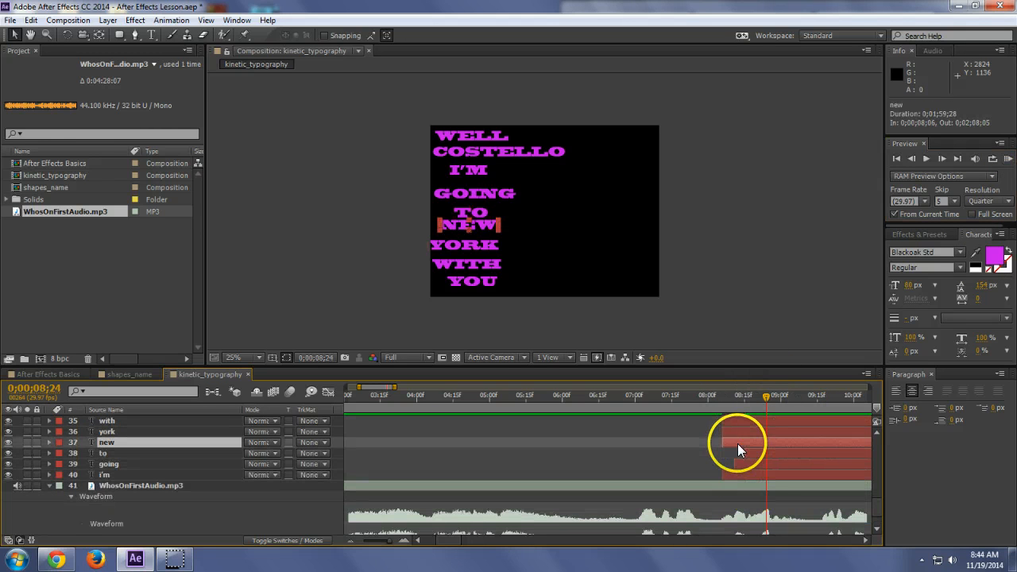
pyautogui.hotkey('alt', 'pagedown')
pyautogui.click(731, 433)
pyautogui.hotkey('alt', 'pagedown')
pyautogui.hotkey('alt', 'pagedown')
pyautogui.hotkey('alt', 'pagedown')
pyautogui.hotkey('alt', 'pagedown')
pyautogui.hotkey('alt', 'pagedown')
pyautogui.hotkey('alt', 'pagedown')
pyautogui.hotkey('alt', 'pagedown')
pyautogui.hotkey('alt', 'pagedown')
pyautogui.hotkey('alt', 'pagedown')
pyautogui.hotkey('alt', 'pagedown')
pyautogui.hotkey('alt', 'pagedown')
pyautogui.hotkey('alt', 'pagedown')
pyautogui.hotkey('alt', 'pagedown')
pyautogui.hotkey('alt', 'pagedown')
pyautogui.hotkey('alt', 'pagedown')
pyautogui.hotkey('alt', 'pagedown')
pyautogui.hotkey('alt', 'pagedown')
pyautogui.hotkey('alt', 'pagedown')
pyautogui.hotkey('alt', 'pagedown')
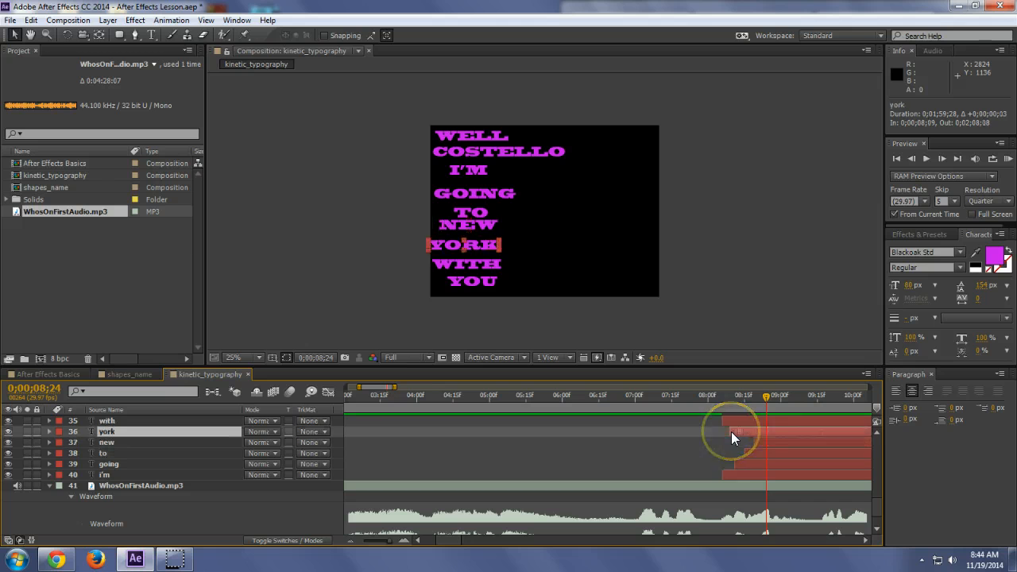
pyautogui.hotkey('alt', 'pageup')
pyautogui.hotkey('alt', 'pageup')
pyautogui.hotkey('alt', 'pageup')
# Step: Shift the "with" layer in time to start at 0;00;08;24, right after "york"
pyautogui.click(740, 422)
pyautogui.hotkey('alt', 'shift', 'pagedown')
pyautogui.hotkey('alt', 'shift', 'pagedown')
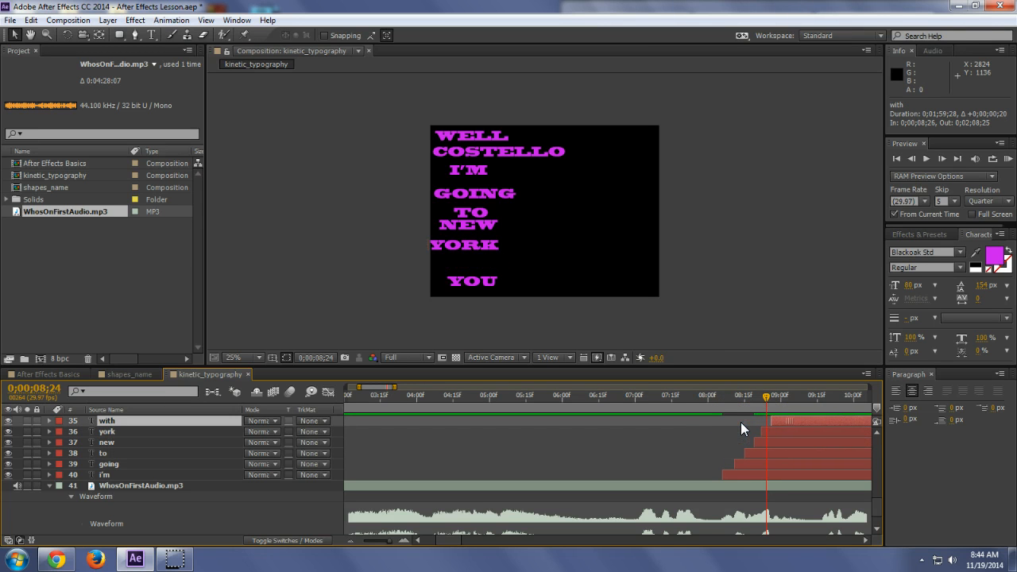
pyautogui.hotkey('alt', 'pageup')
pyautogui.hotkey('alt', 'pageup')
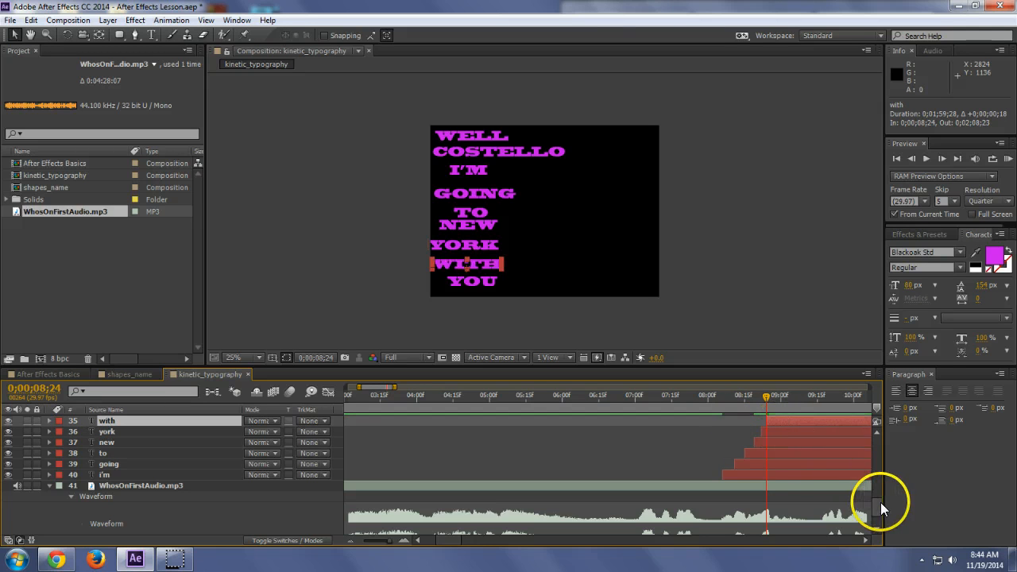
# Step: Shift the "you" layer to start at 0;00;08;25 and move the time indicator back to 0;00;07;23
pyautogui.scroll(1, 877, 497)
pyautogui.scroll(1, 877, 497)
pyautogui.click(742, 451)
pyautogui.hotkey('alt', 'shift', 'pagedown')
pyautogui.hotkey('alt', 'shift', 'pagedown')
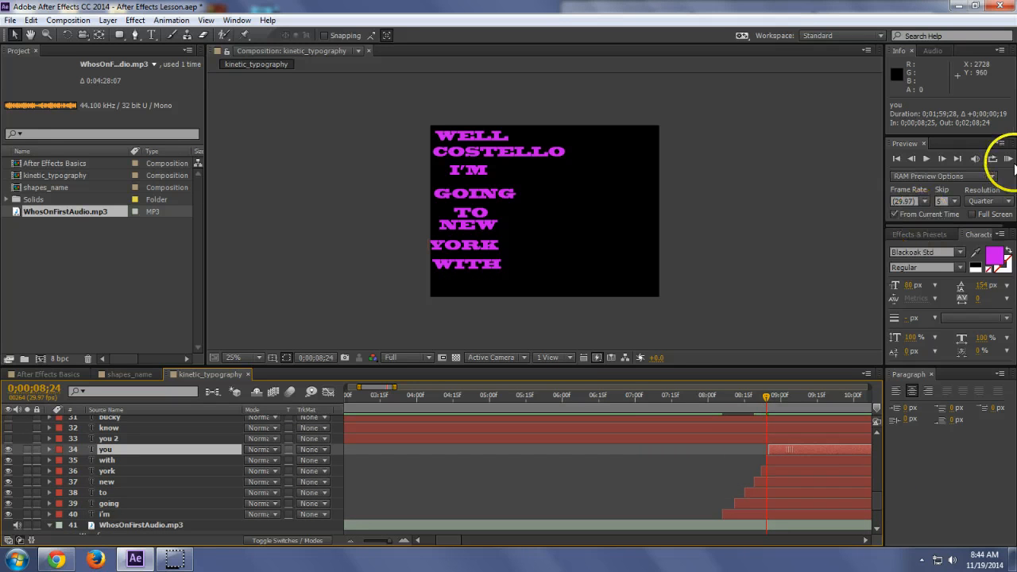
pyautogui.click(689, 393)
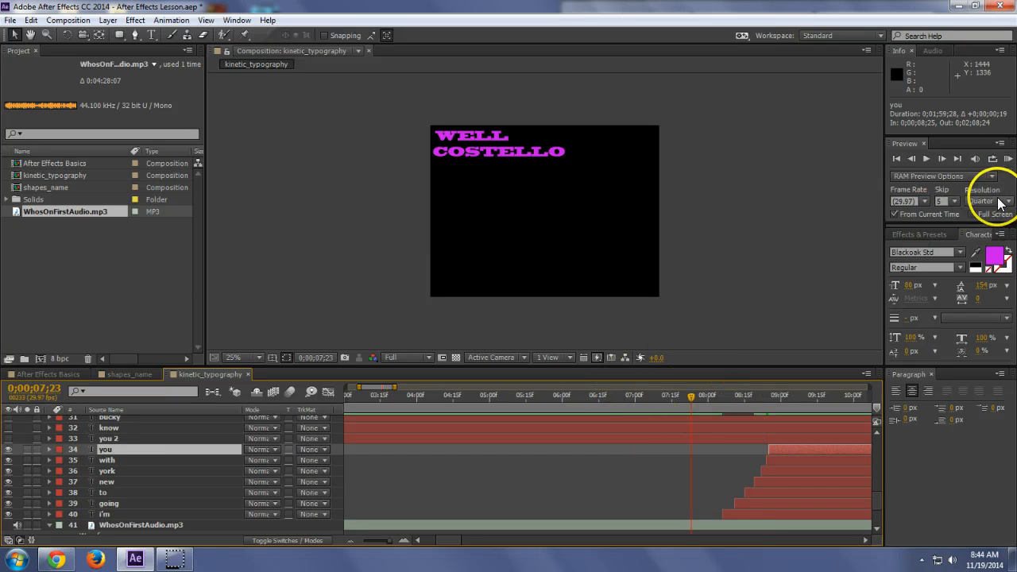
# Step: Check the word timing with a RAM preview and lock the finished layers from "you" through "i'm"
pyautogui.click(1008, 159)
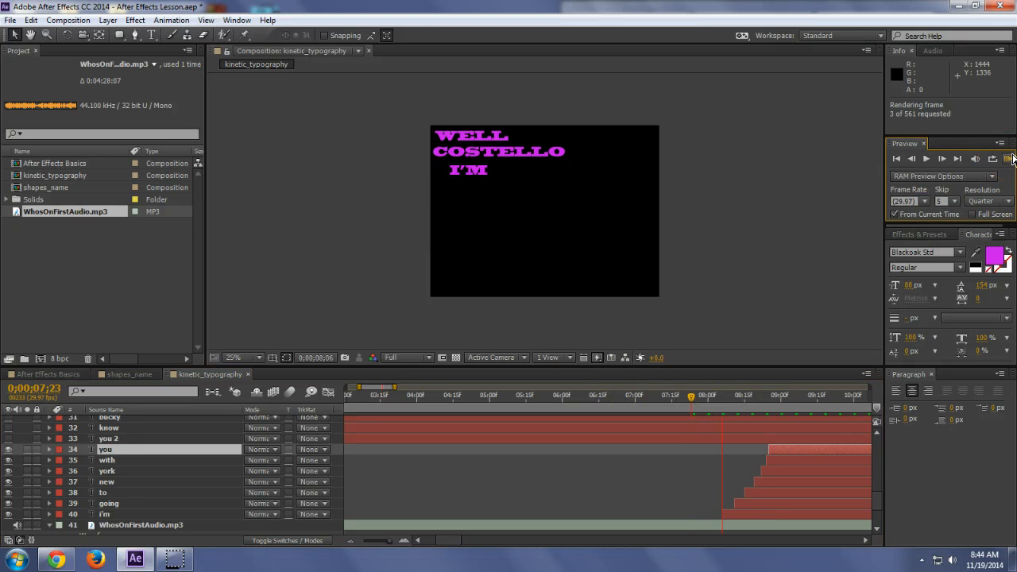
pyautogui.click(1012, 158)
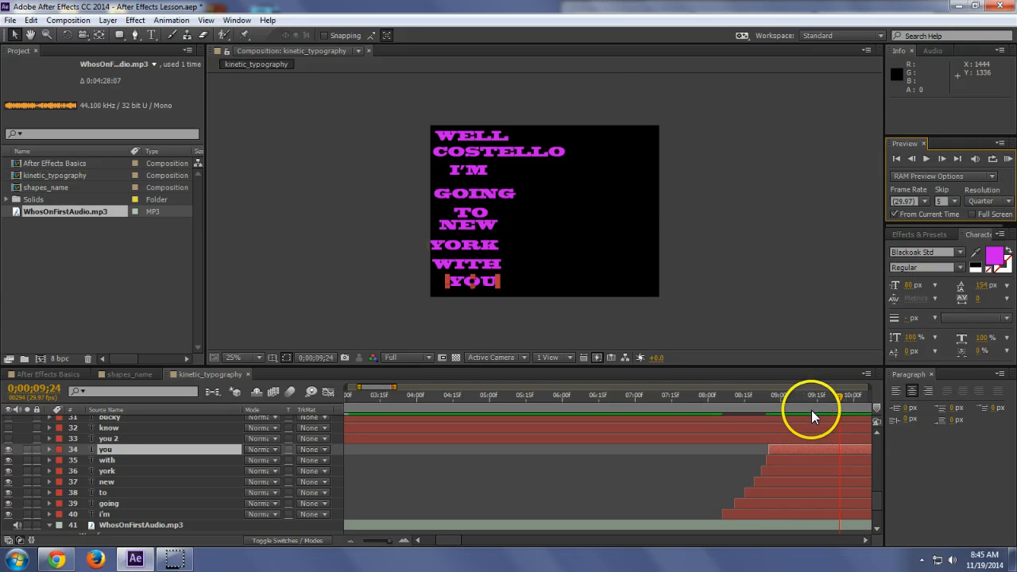
pyautogui.click(37, 448)
pyautogui.scroll(-2, 36, 448)
pyautogui.click(36, 448)
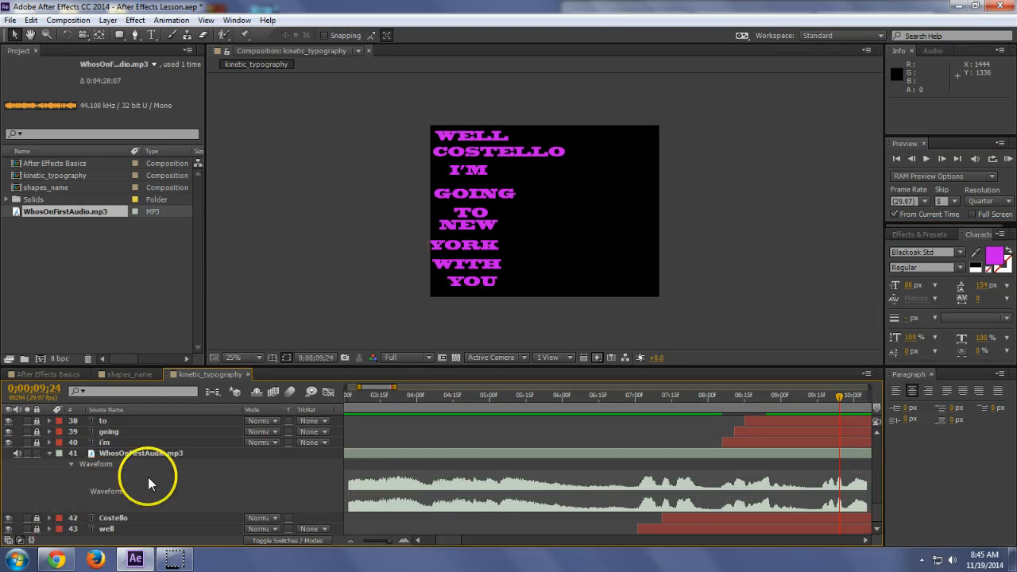
# Step: Move the WhosOnFirstAudio.mp3 layer up in the stack to sit between "you 2" and "you"
pyautogui.scroll(3, 220, 493)
pyautogui.click(139, 516)
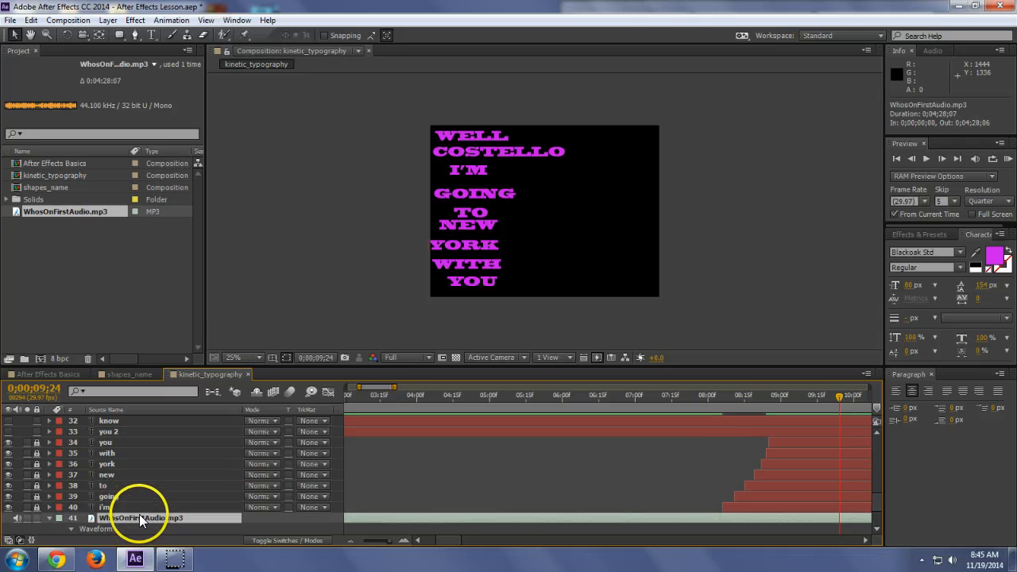
pyautogui.moveTo(139, 514); pyautogui.dragTo(142, 437)
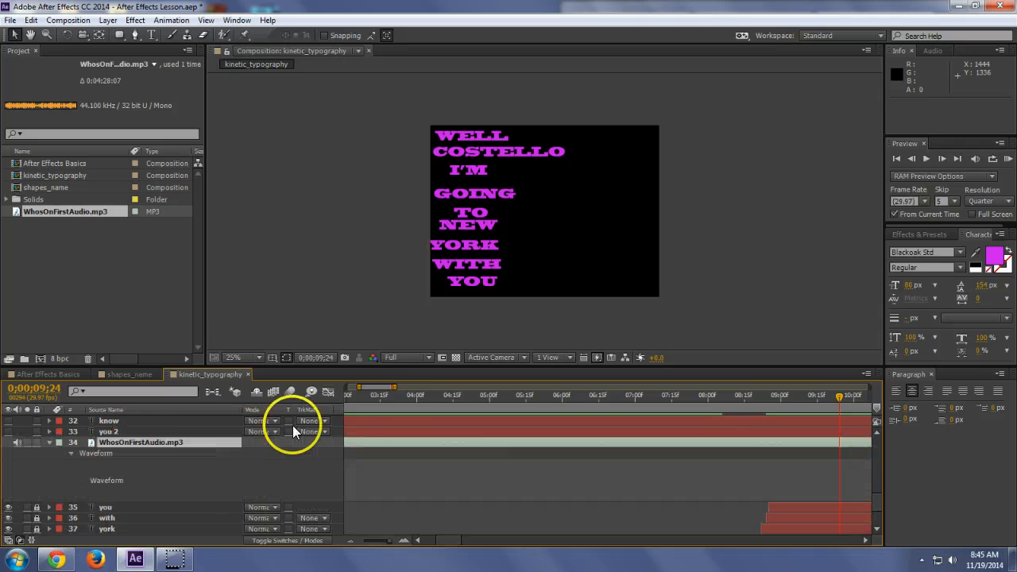
# Step: Shift the six layers from "you 2" through "yank's" in time to start together at 0;00;09;19
pyautogui.click(355, 430)
pyautogui.scroll(3, 235, 493)
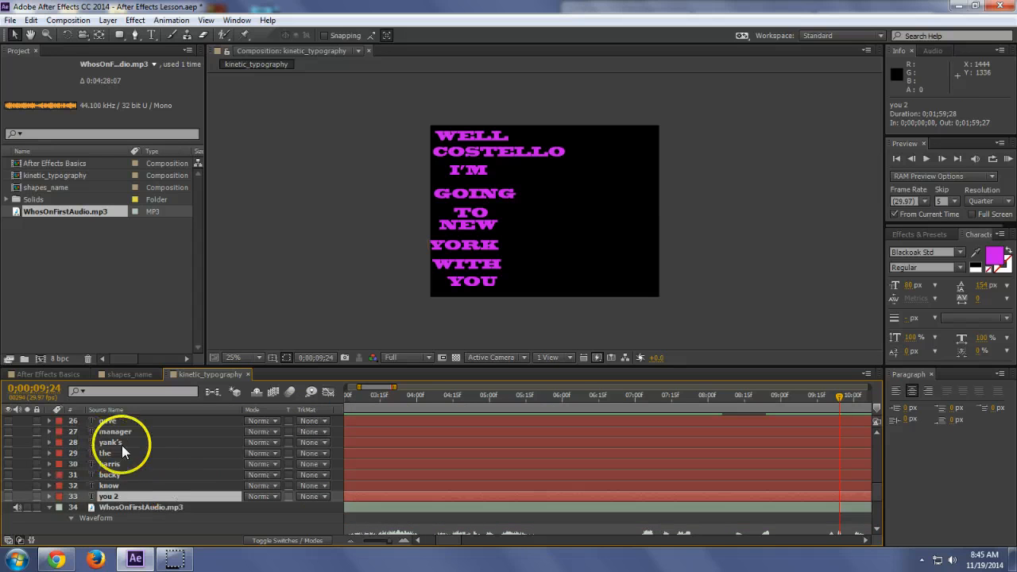
pyautogui.scroll(2, 131, 453)
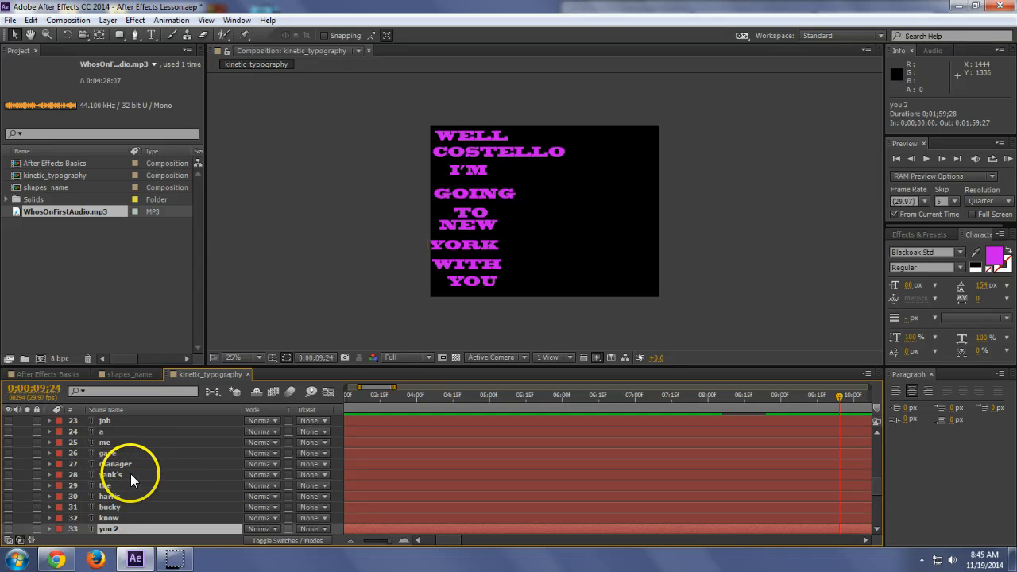
pyautogui.keyDown('shift'); pyautogui.click(130, 473); pyautogui.keyUp('shift')
pyautogui.moveTo(133, 475); pyautogui.dragTo(544, 501)
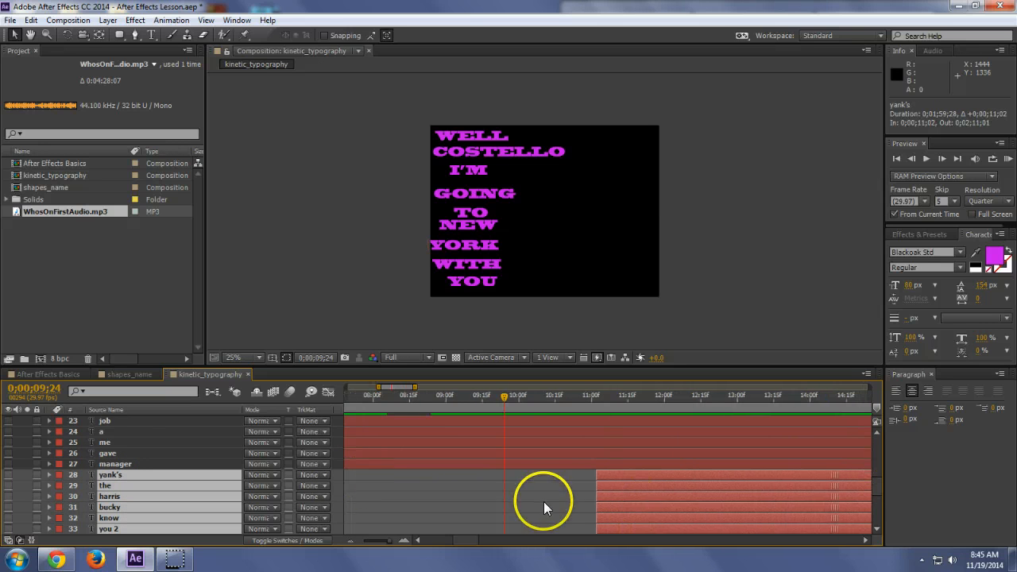
pyautogui.moveTo(618, 474); pyautogui.dragTo(528, 476)
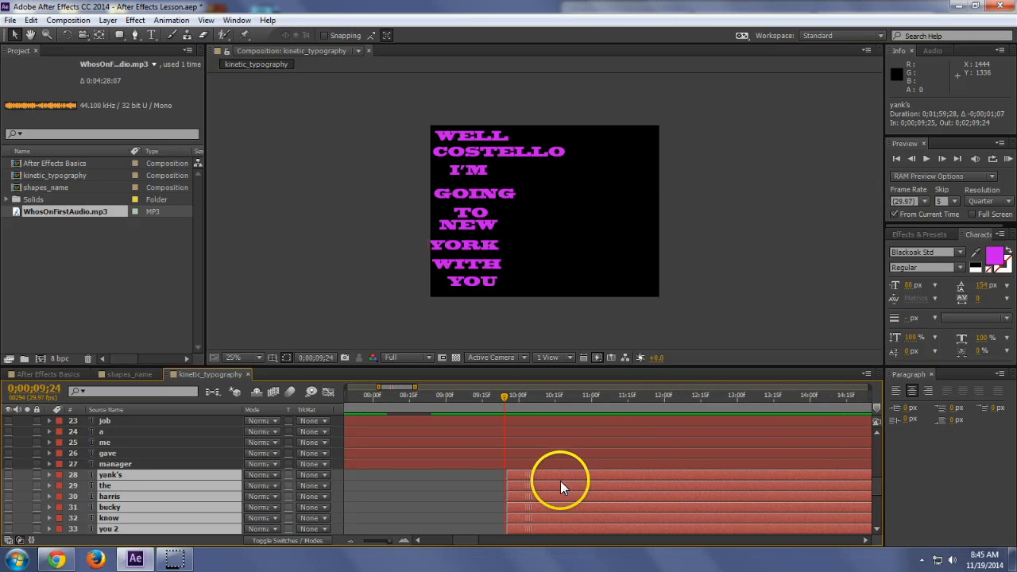
pyautogui.scroll(-2, 576, 480)
pyautogui.moveTo(518, 421); pyautogui.dragTo(503, 422)
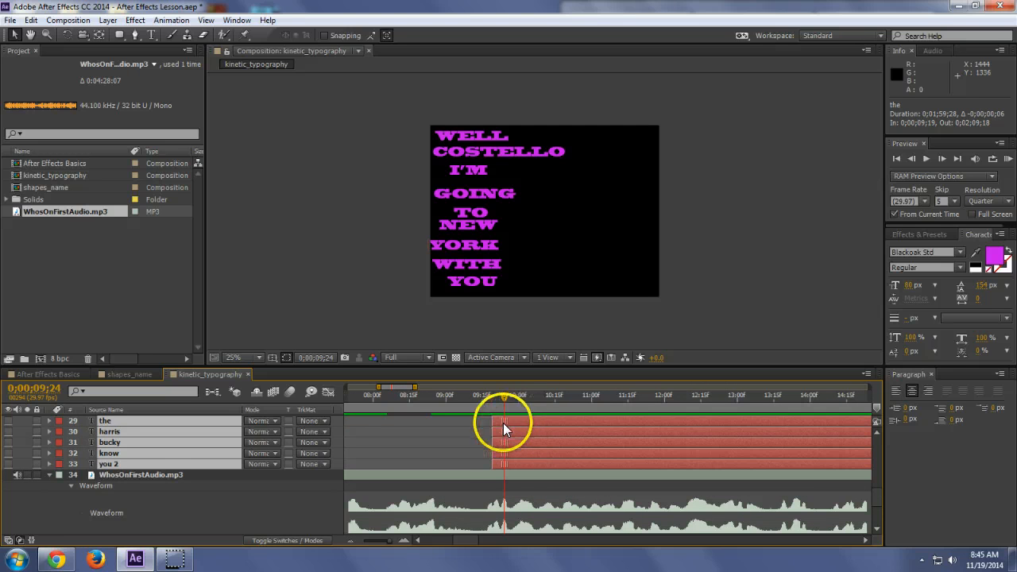
# Step: Shift "you 2" alone to start at 0;00;09;17 and make only the layers from "you 2" through "yank's" of the upcoming words visible
pyautogui.click(521, 482)
pyautogui.click(510, 463)
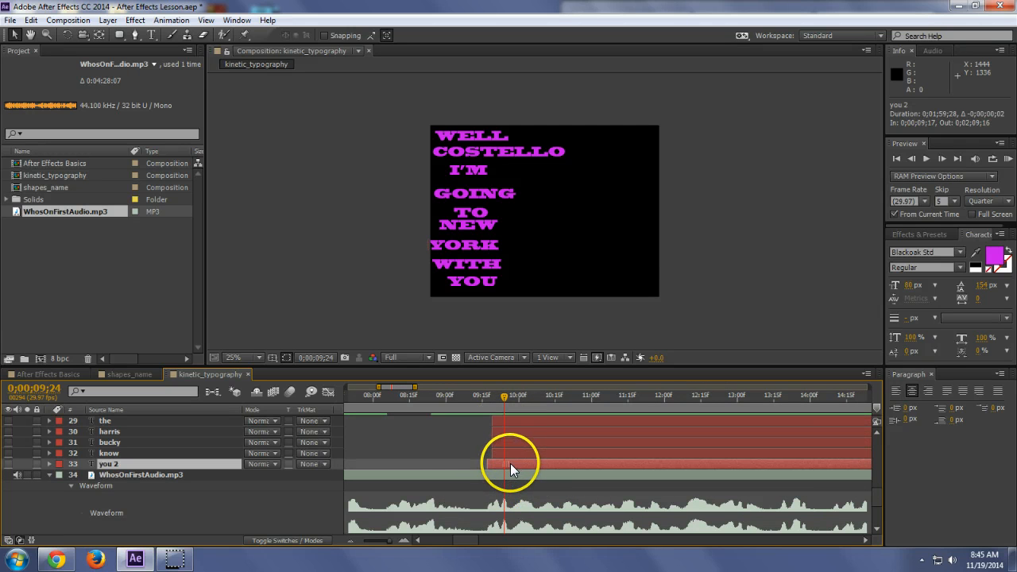
pyautogui.moveTo(9, 464); pyautogui.dragTo(9, 421)
pyautogui.scroll(3, 10, 462)
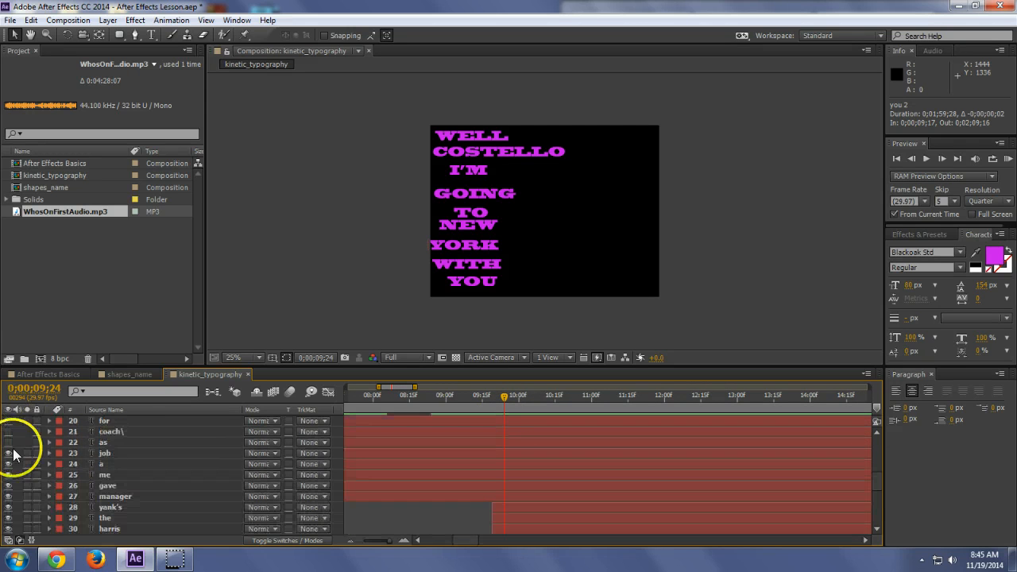
pyautogui.moveTo(8, 486); pyautogui.dragTo(8, 458)
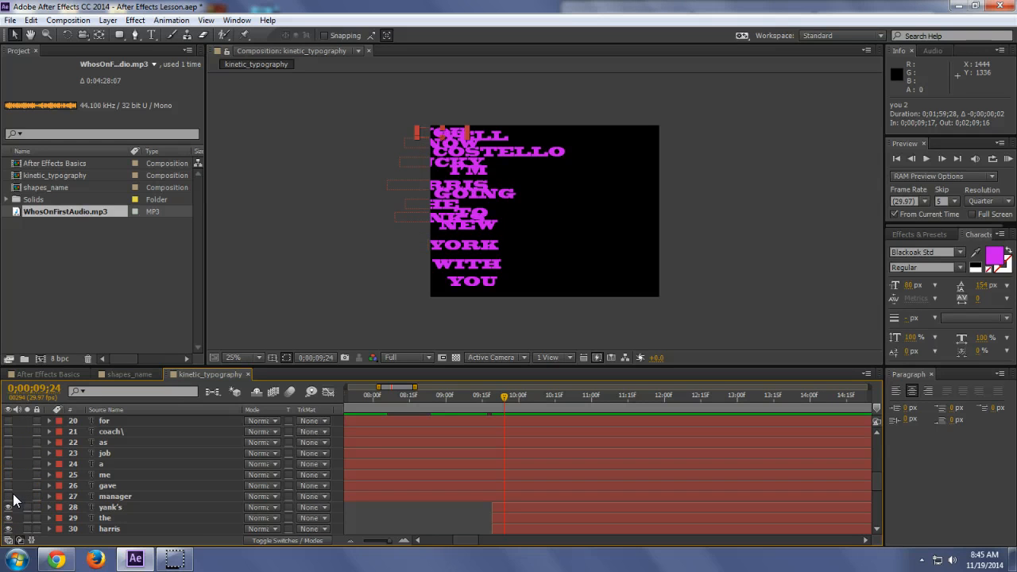
# Step: Hide the "gave", "me", "a" and "job" text layers
pyautogui.moveTo(175, 560)
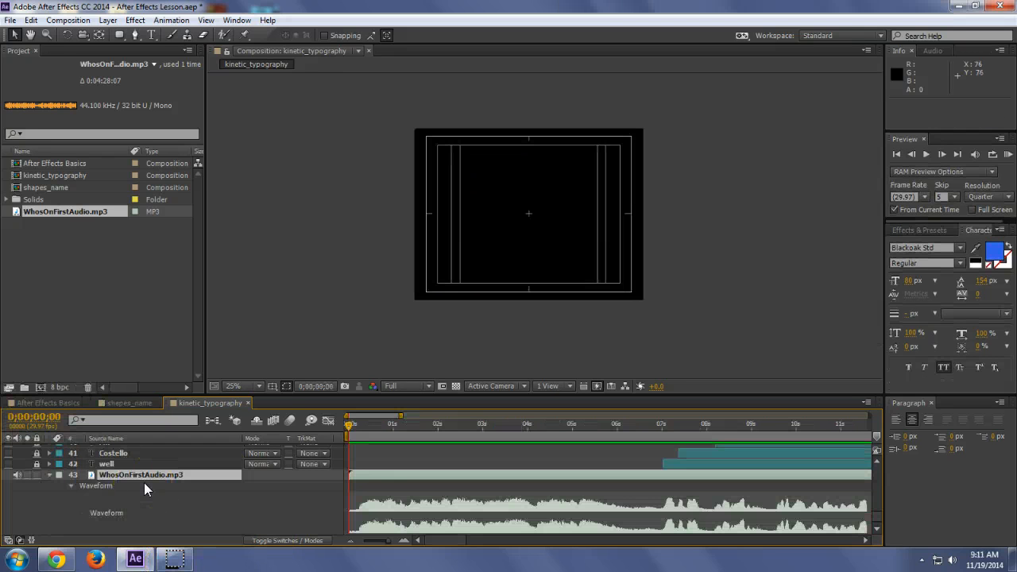
pyautogui.click(11, 466)
pyautogui.scroll(6, 11, 471)
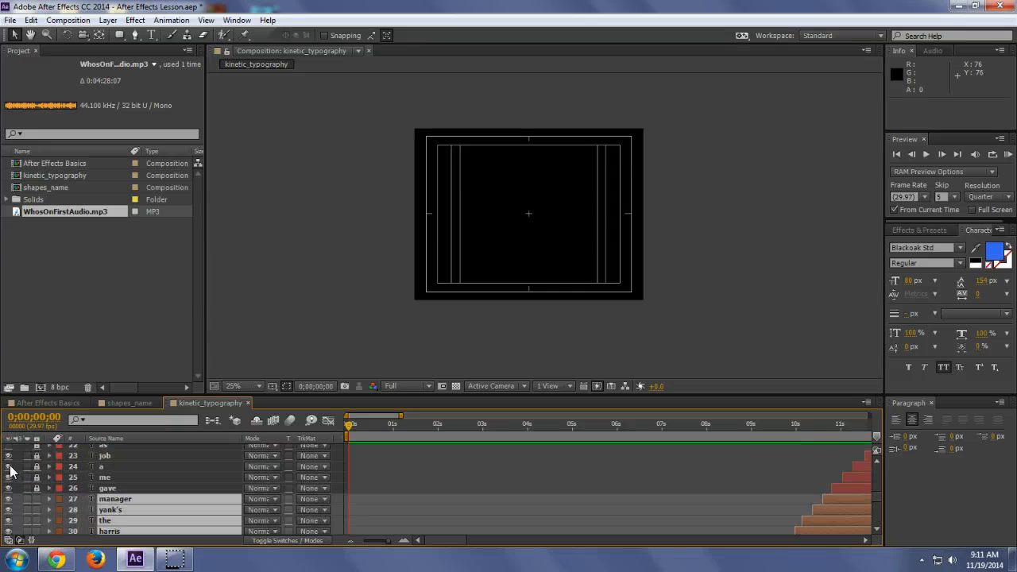
pyautogui.moveTo(9, 489); pyautogui.dragTo(9, 456)
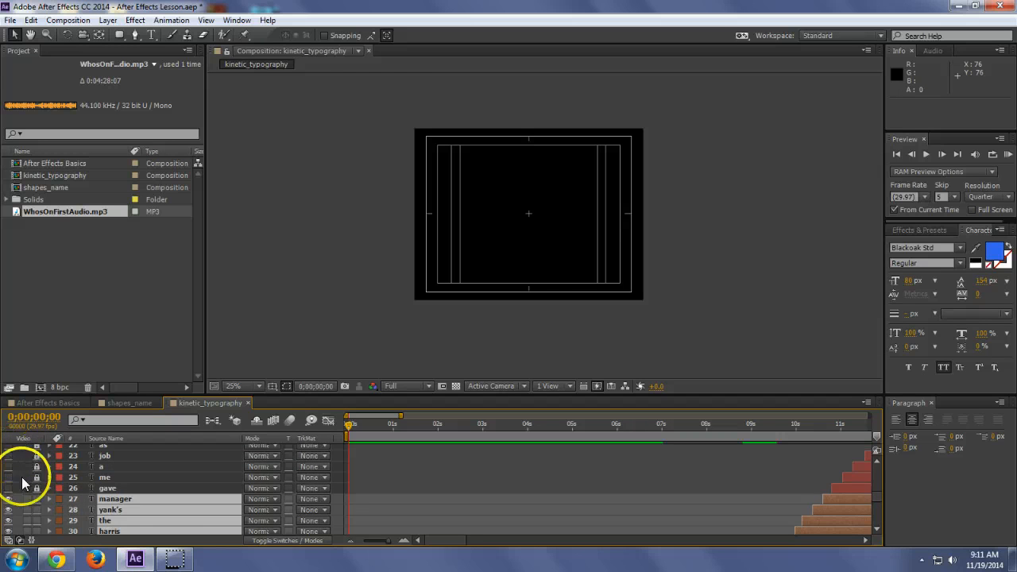
# Step: Move the time indicator to 0;00;09;07 and unlock the first sentence's layers from "you" through "well"
pyautogui.moveTo(291, 397); pyautogui.dragTo(349, 144)
pyautogui.press('space')
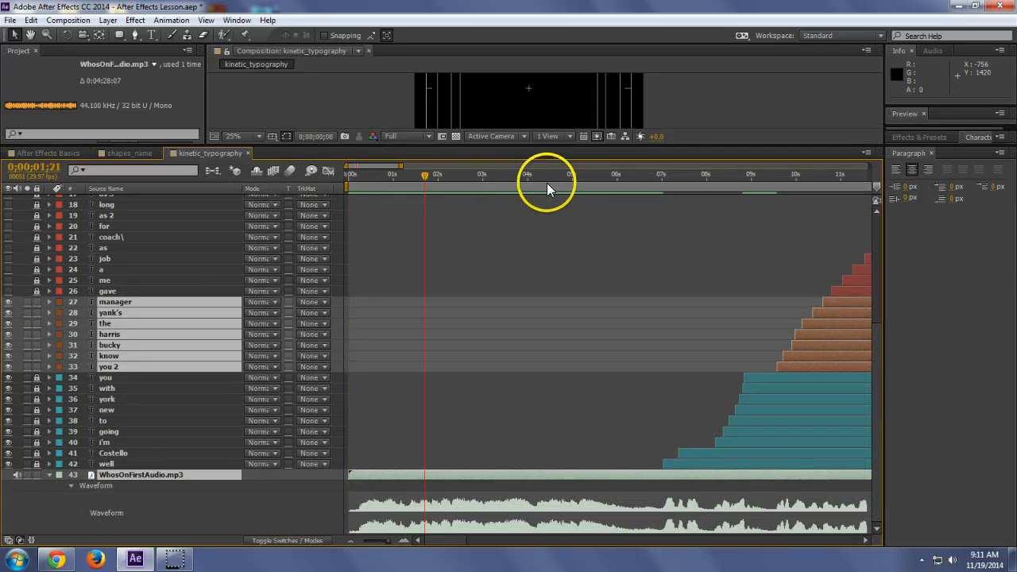
pyautogui.moveTo(696, 172); pyautogui.dragTo(763, 191)
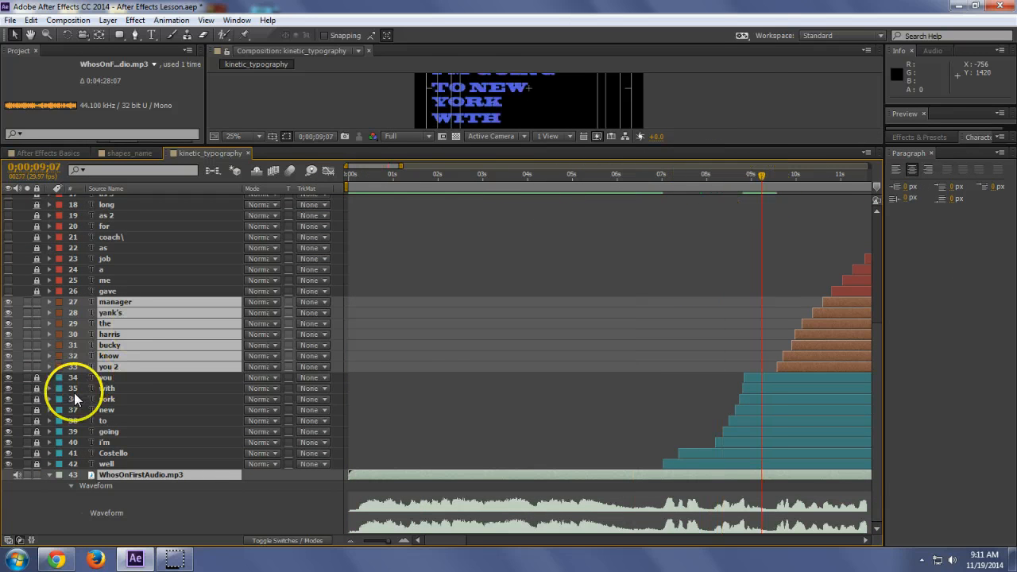
pyautogui.moveTo(35, 380); pyautogui.dragTo(35, 464)
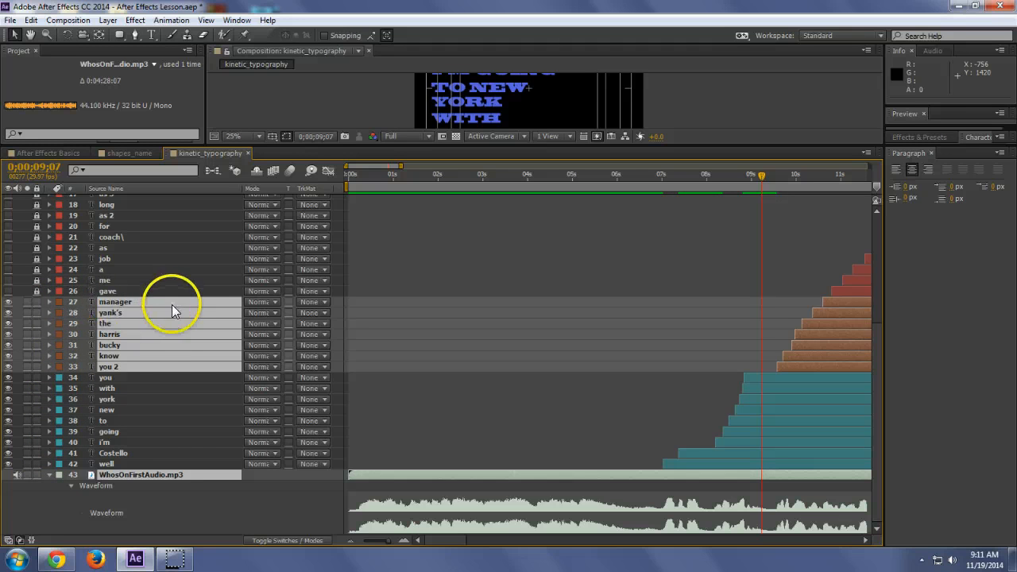
# Step: Set the label colour of the layers from "manager" through "you 2" to Blue
pyautogui.click(147, 302)
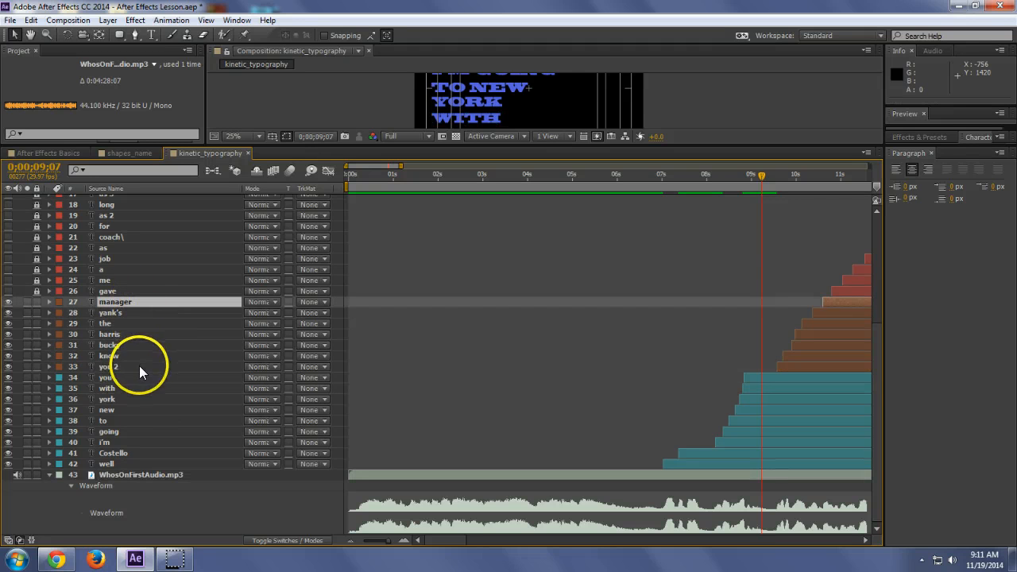
pyautogui.keyDown('shift'); pyautogui.click(118, 367); pyautogui.keyUp('shift')
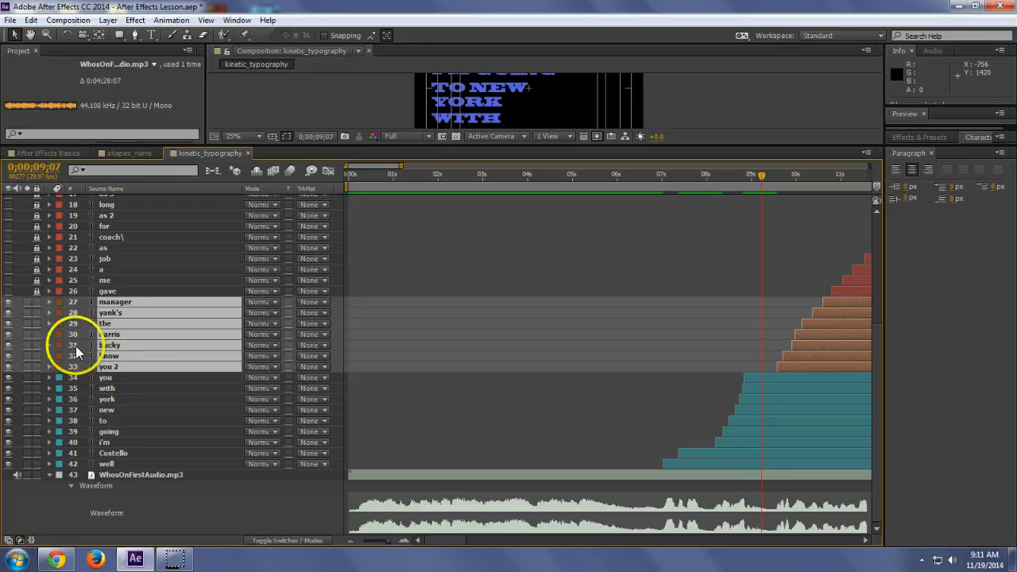
pyautogui.click(61, 300)
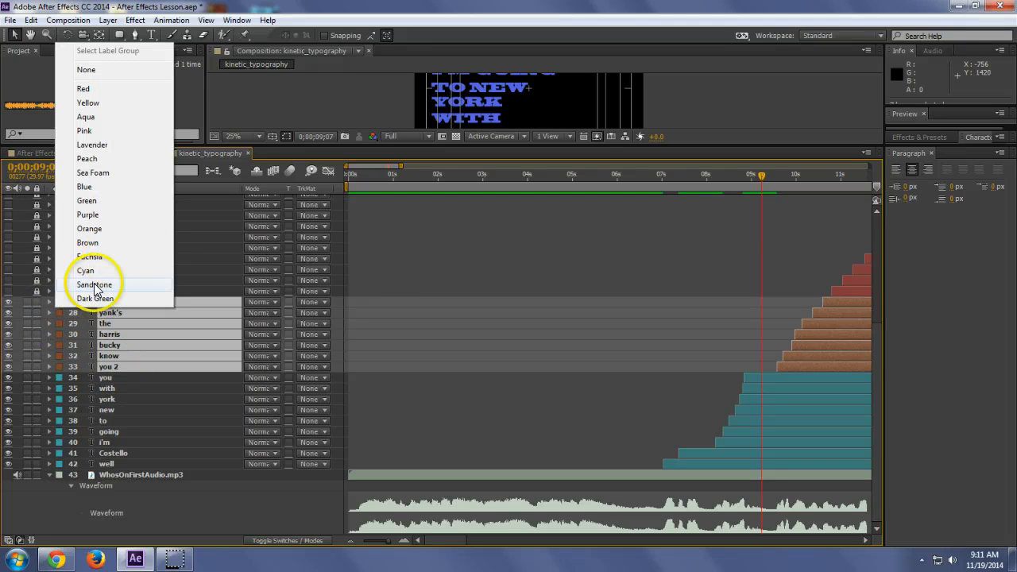
pyautogui.click(105, 190)
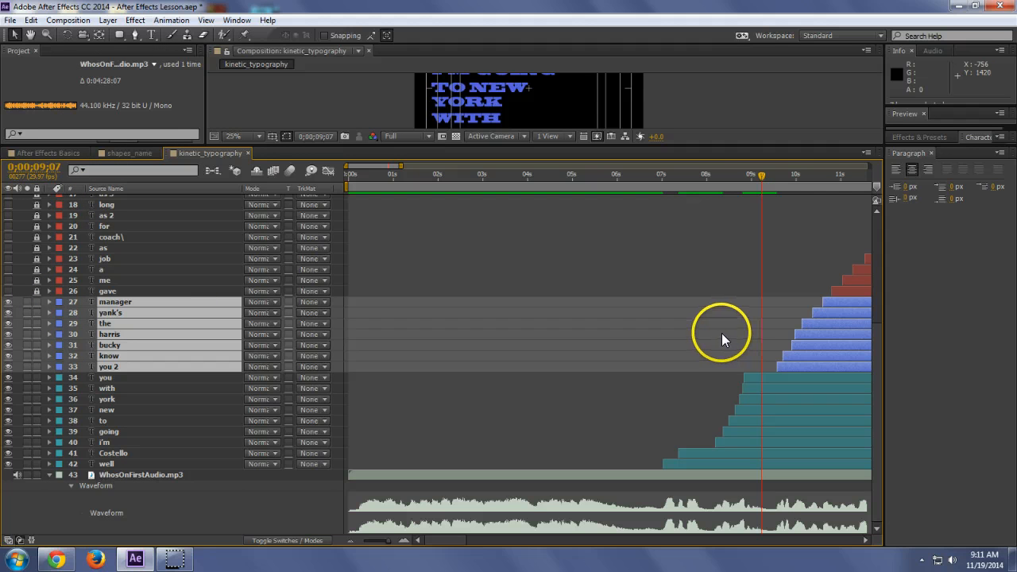
# Step: Split the nine layers from "you" through "well" at 0;00;09;16 and delete their parts after that point
pyautogui.moveTo(763, 175); pyautogui.dragTo(773, 178)
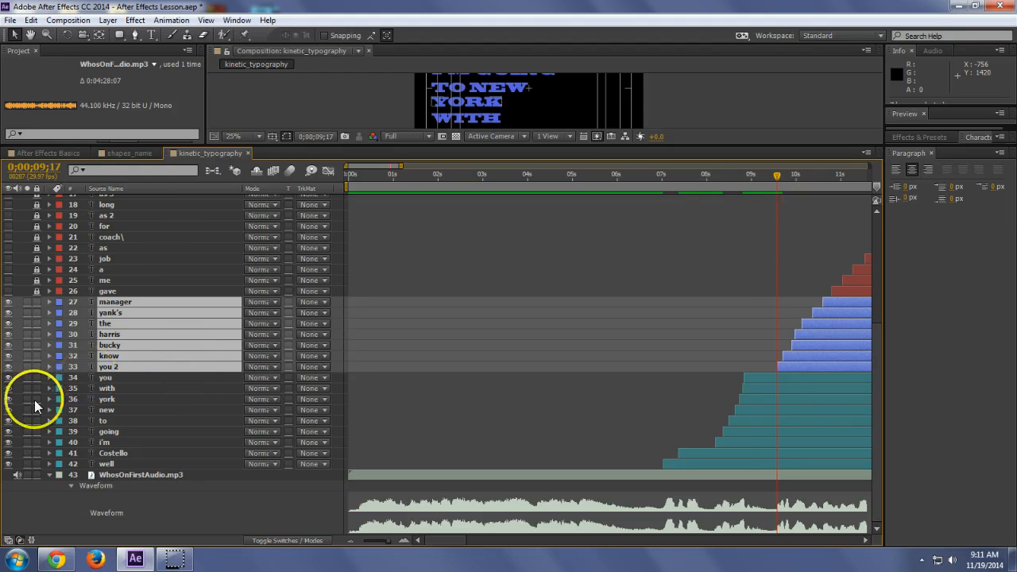
pyautogui.click(107, 378)
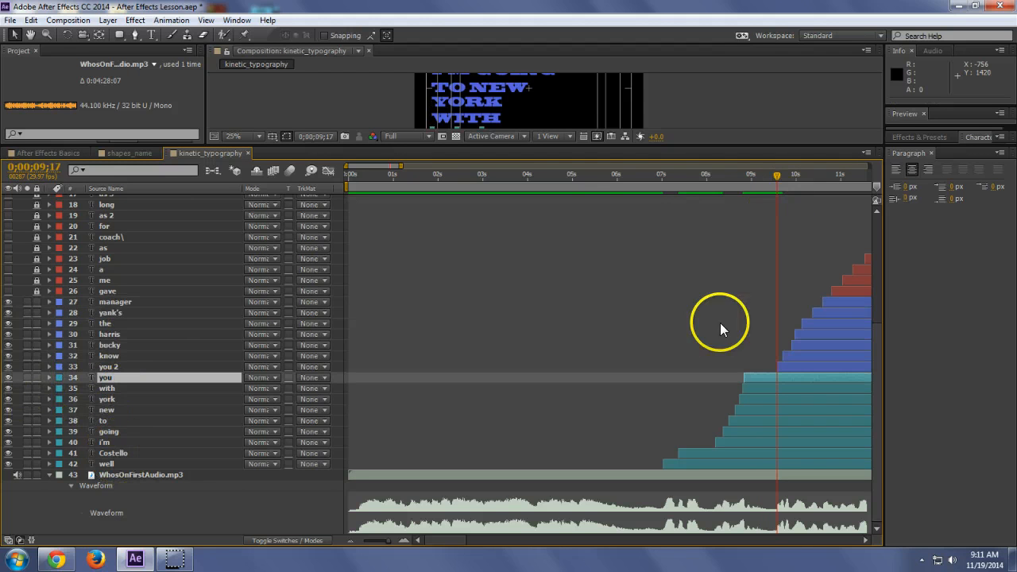
pyautogui.moveTo(593, 148); pyautogui.dragTo(591, 292)
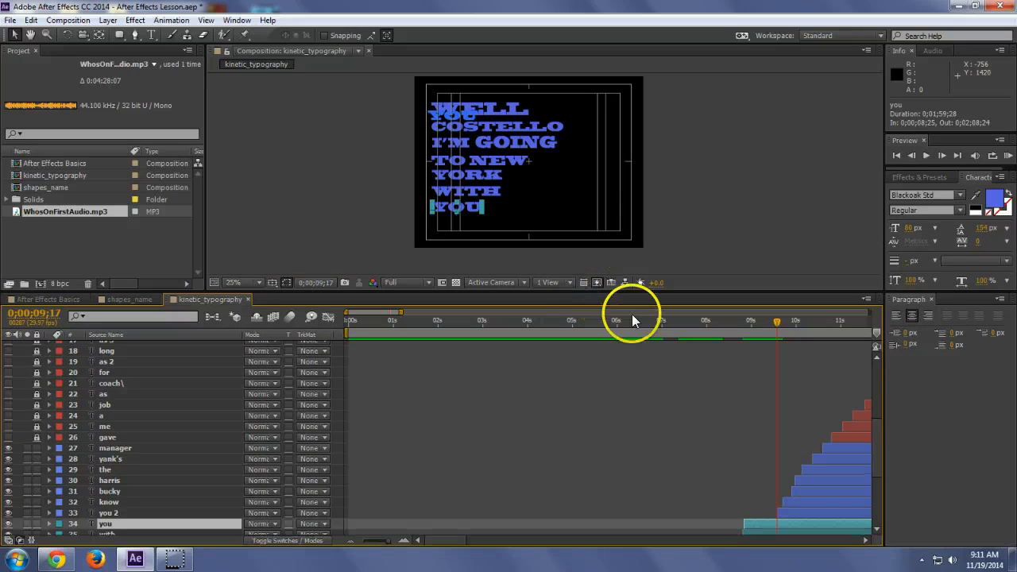
pyautogui.click(832, 321)
pyautogui.moveTo(833, 323); pyautogui.dragTo(774, 331)
pyautogui.scroll(-2, 594, 392)
pyautogui.scroll(-5, 594, 393)
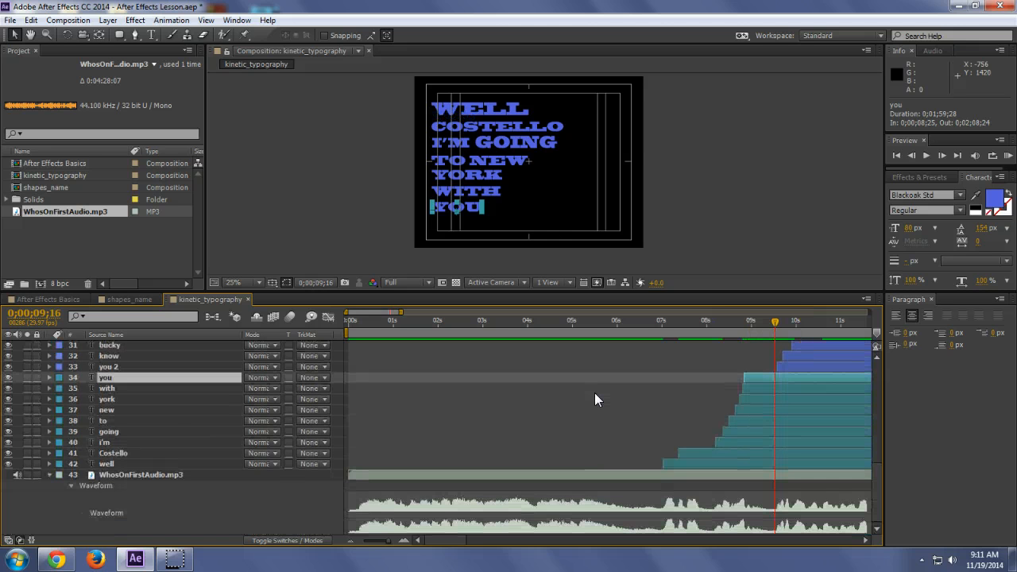
pyautogui.keyDown('shift'); pyautogui.click(112, 467); pyautogui.keyUp('shift')
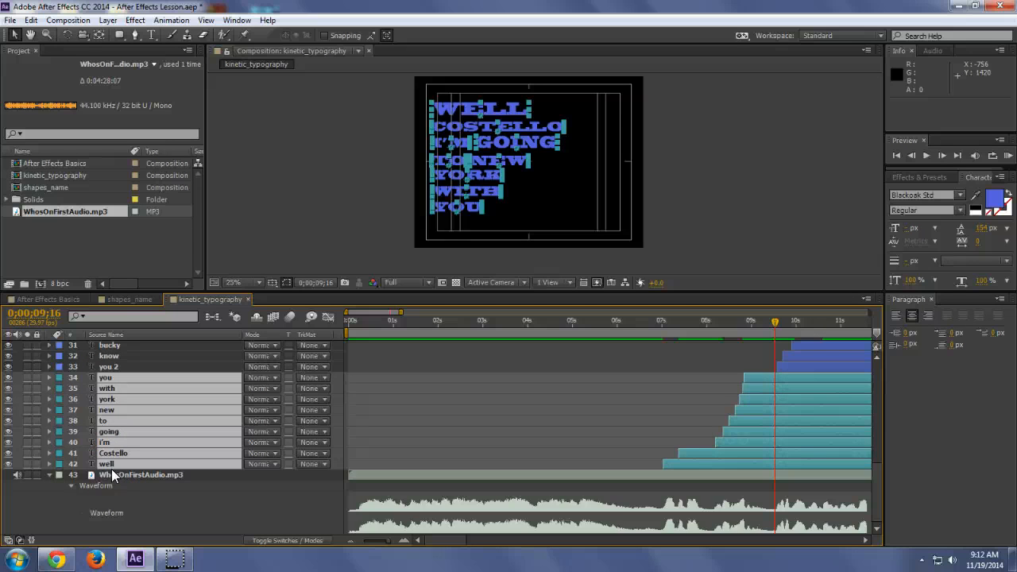
pyautogui.hotkey('ctrl', 'shift', 'd')
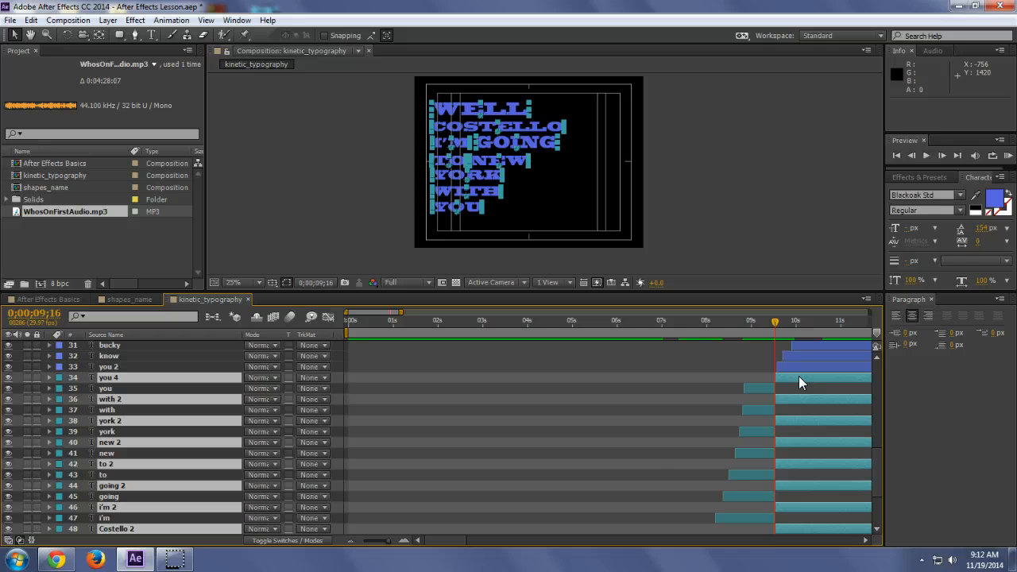
pyautogui.press('Delete')
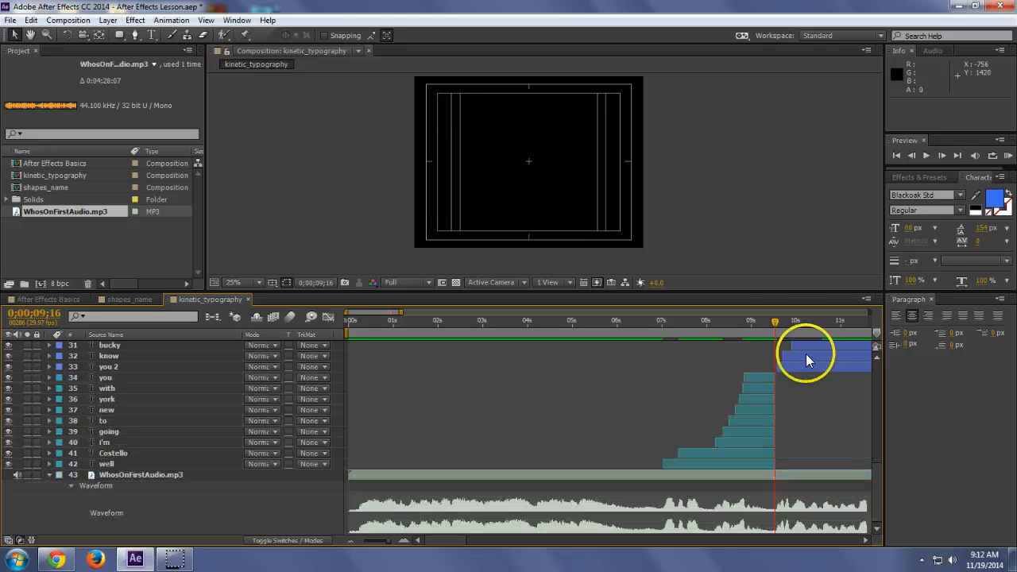
# Step: Trim the second sentence's layers from "manager" through "you 2" so they end at 0;00;10;24, where "gave" begins
pyautogui.moveTo(774, 321)
pyautogui.mouseDown()
pyautogui.moveTo(759, 324)
pyautogui.moveTo(782, 320)
pyautogui.mouseUp()
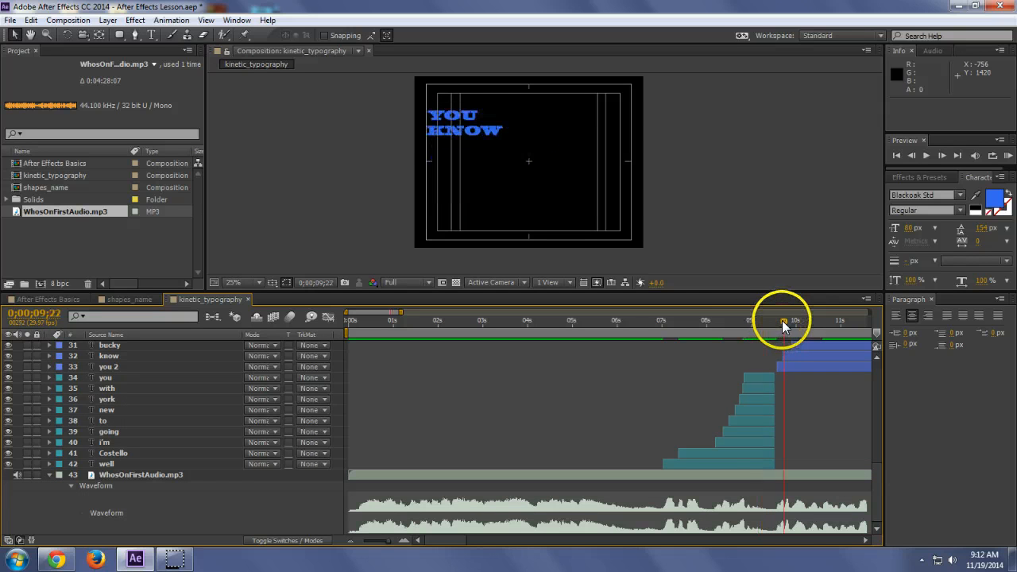
pyautogui.click(625, 329)
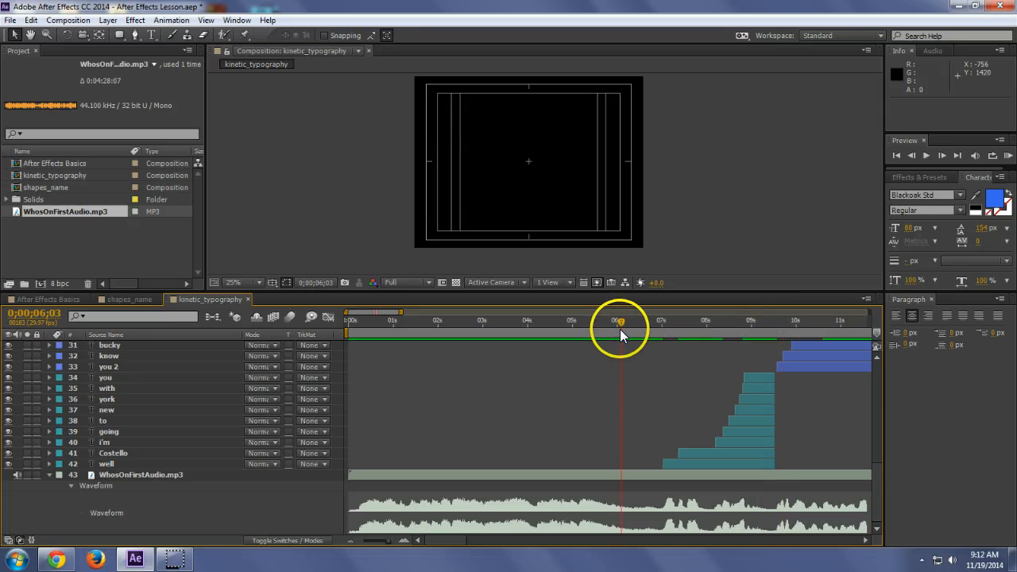
pyautogui.click(466, 540)
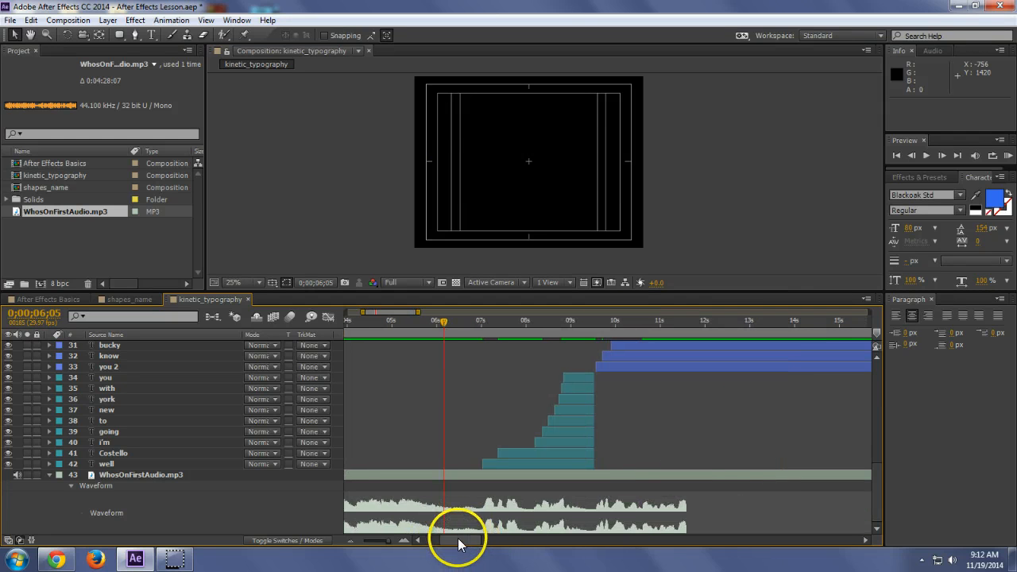
pyautogui.moveTo(472, 543)
pyautogui.mouseDown()
pyautogui.moveTo(535, 540)
pyautogui.moveTo(477, 543)
pyautogui.moveTo(483, 538)
pyautogui.mouseUp()
pyautogui.scroll(5, 461, 476)
pyautogui.moveTo(399, 322); pyautogui.dragTo(410, 327)
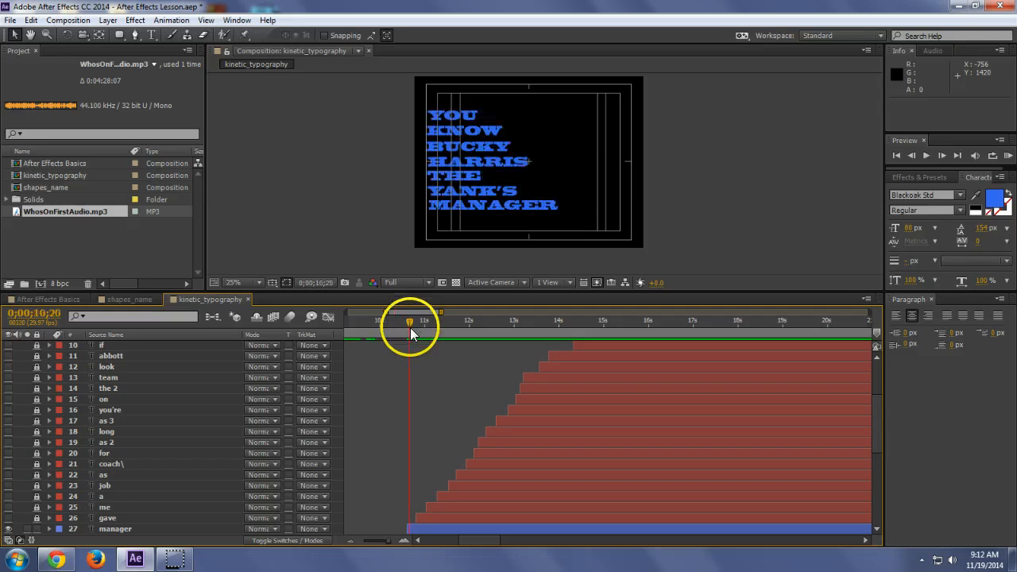
pyautogui.scroll(-3, 421, 405)
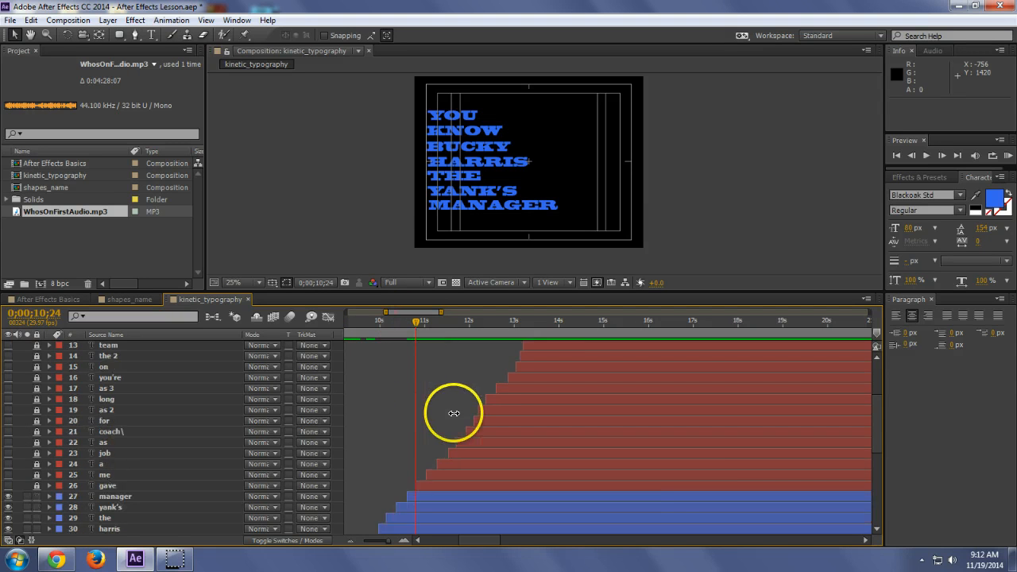
pyautogui.click(431, 429)
pyautogui.keyDown('shift'); pyautogui.click(427, 493); pyautogui.keyUp('shift')
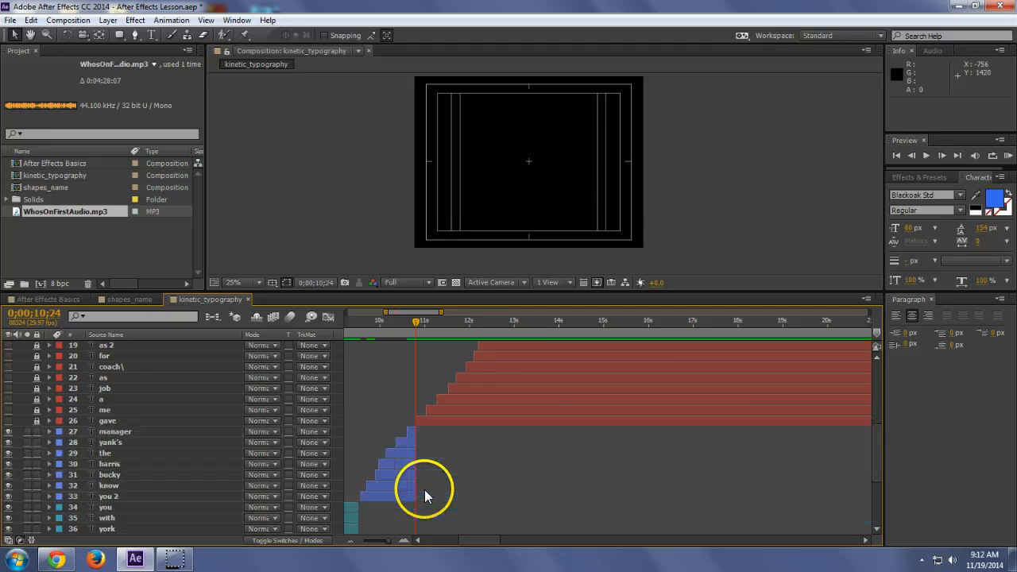
pyautogui.hotkey('alt', ']')
# Step: Unlock all the remaining locked text layers from "players" through "gave"
pyautogui.scroll(2, 636, 457)
pyautogui.scroll(4, 636, 459)
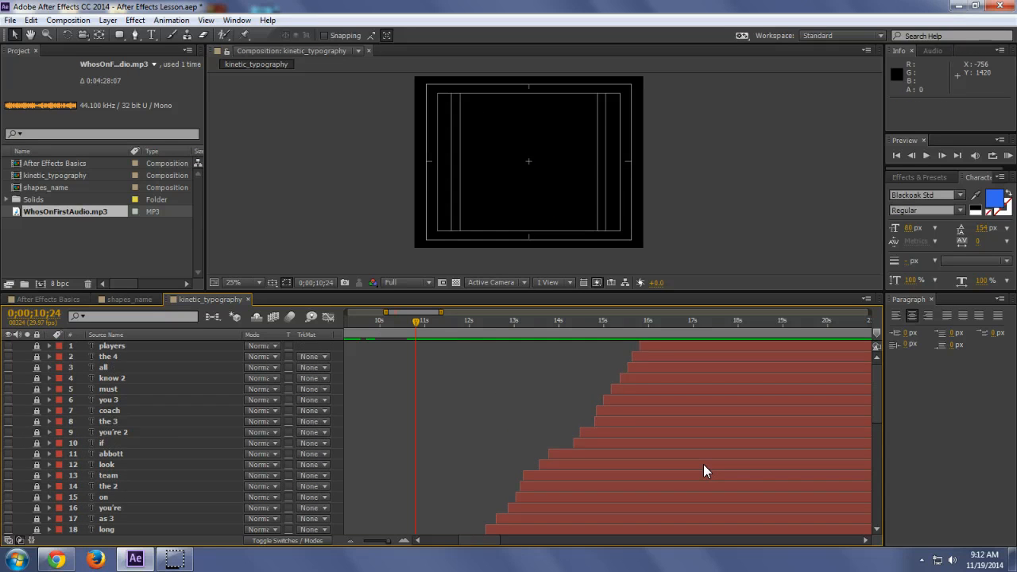
pyautogui.scroll(-2, 703, 471)
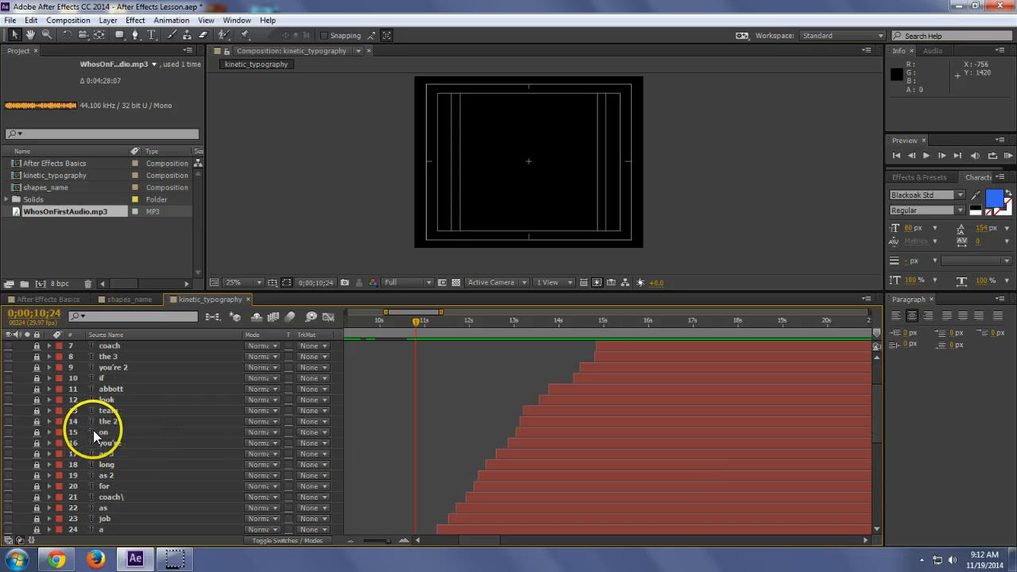
pyautogui.click(36, 410)
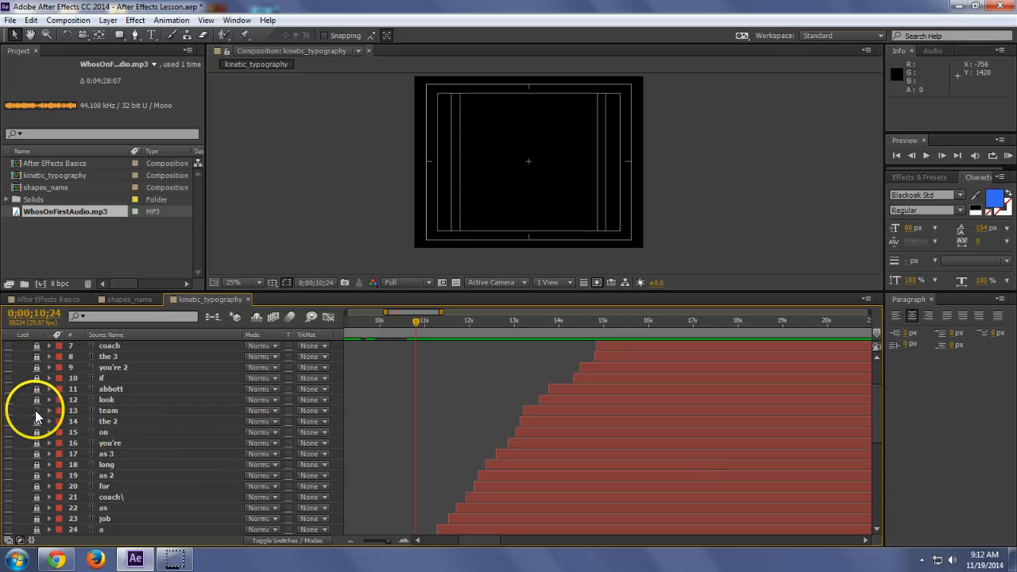
pyautogui.moveTo(38, 422); pyautogui.dragTo(38, 534)
pyautogui.scroll(-1, 38, 422)
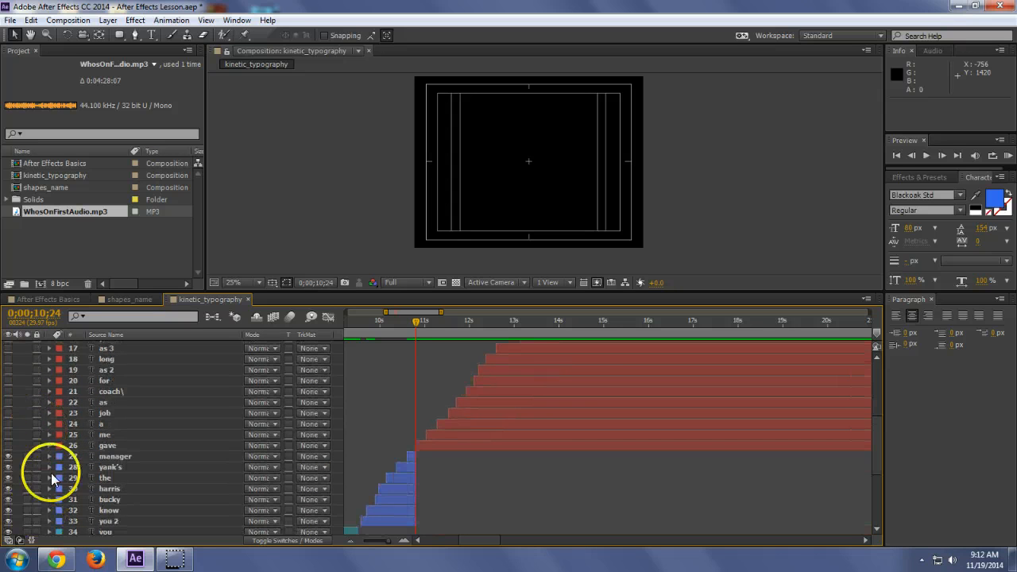
pyautogui.scroll(5, 58, 455)
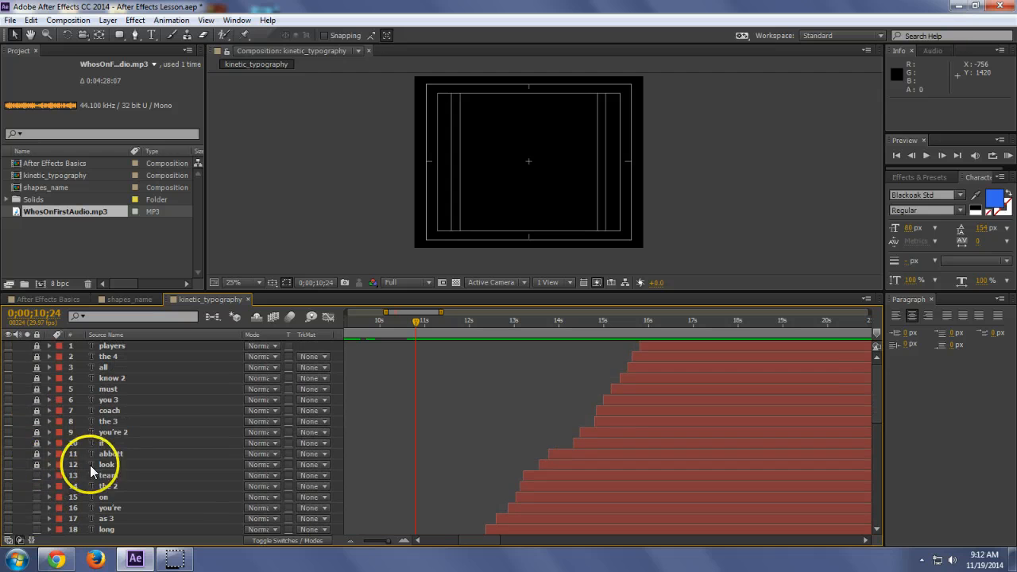
pyautogui.click(38, 468)
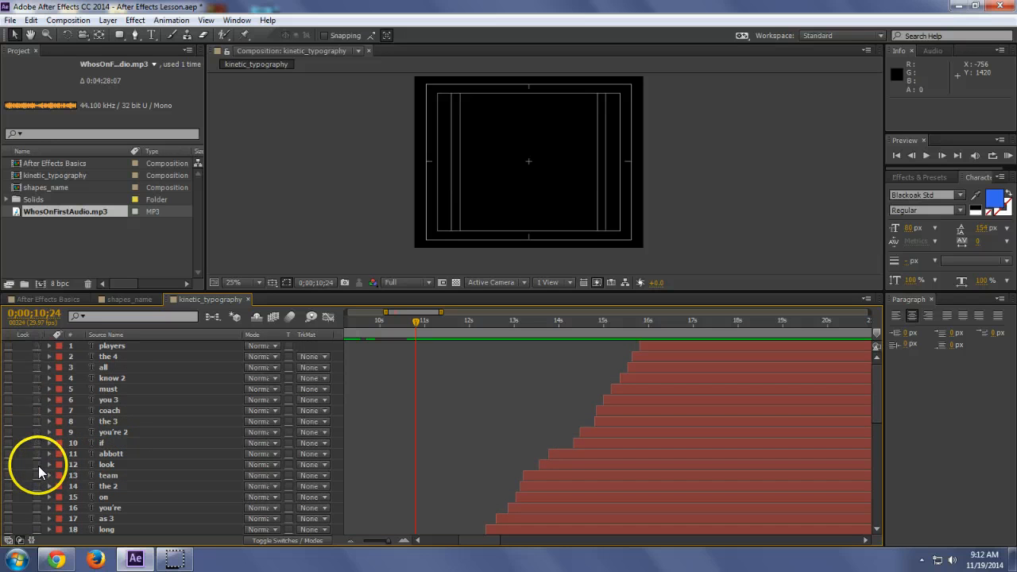
# Step: Set the label colour of the twelve layers from "players" through "look" to Dark Green
pyautogui.click(113, 465)
pyautogui.keyDown('shift'); pyautogui.click(129, 344); pyautogui.keyUp('shift')
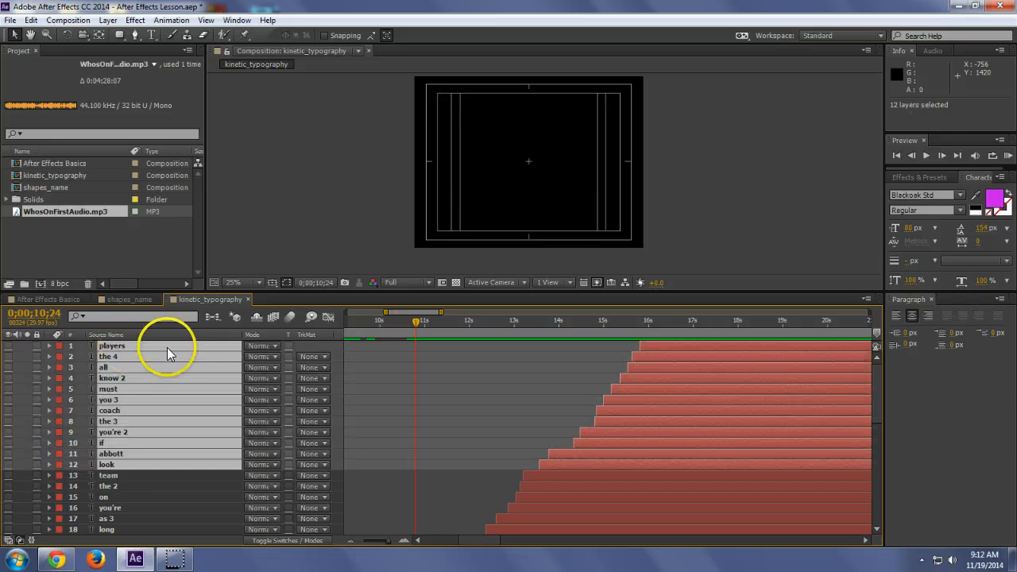
pyautogui.click(58, 356)
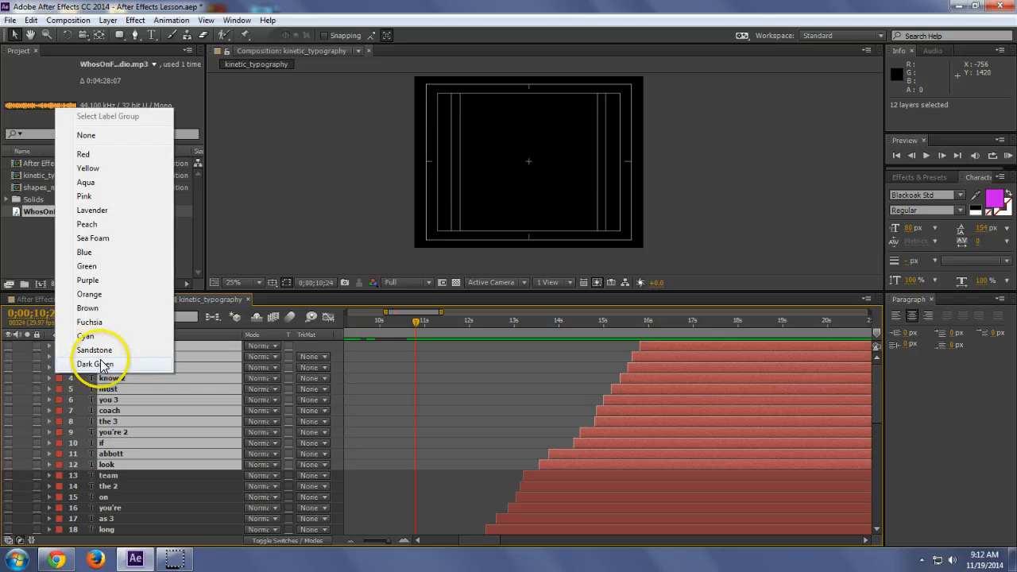
pyautogui.click(101, 365)
# Step: Split the layers from "team" through "gave" at 0;00;13;17 and delete their parts after that point
pyautogui.scroll(-3, 493, 433)
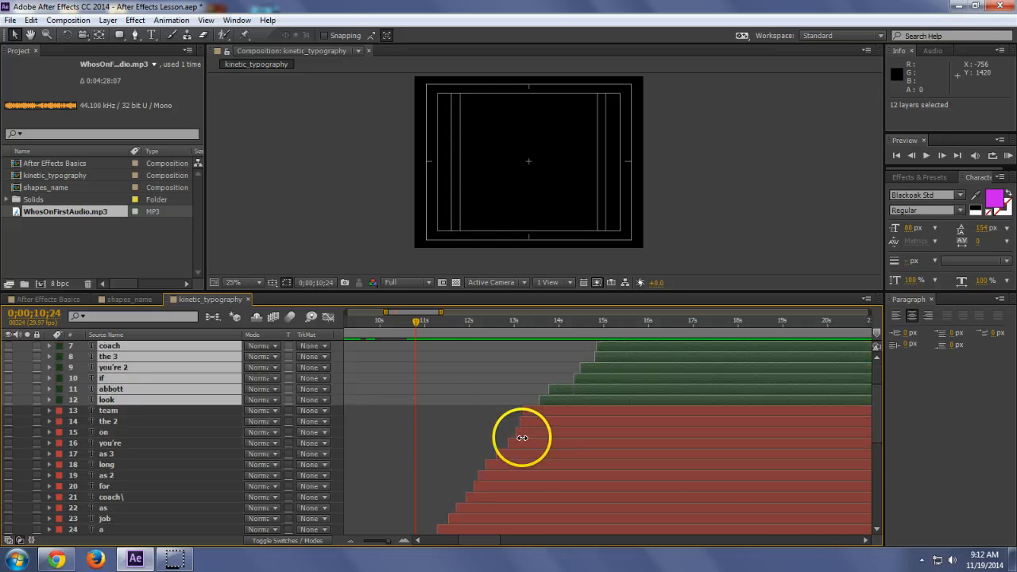
pyautogui.scroll(-3, 522, 438)
pyautogui.scroll(3, 525, 439)
pyautogui.click(533, 322)
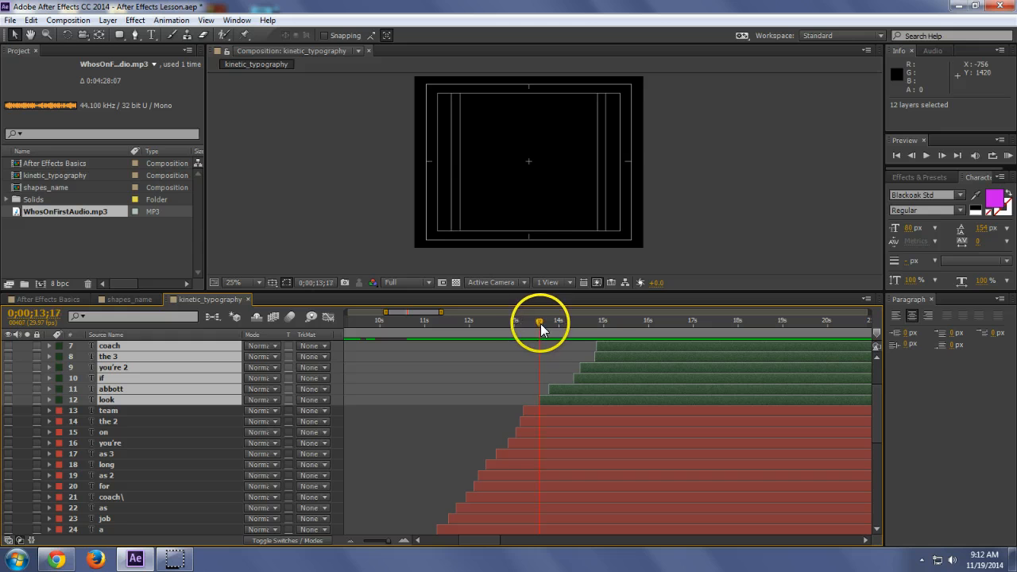
pyautogui.click(529, 410)
pyautogui.scroll(-2, 516, 453)
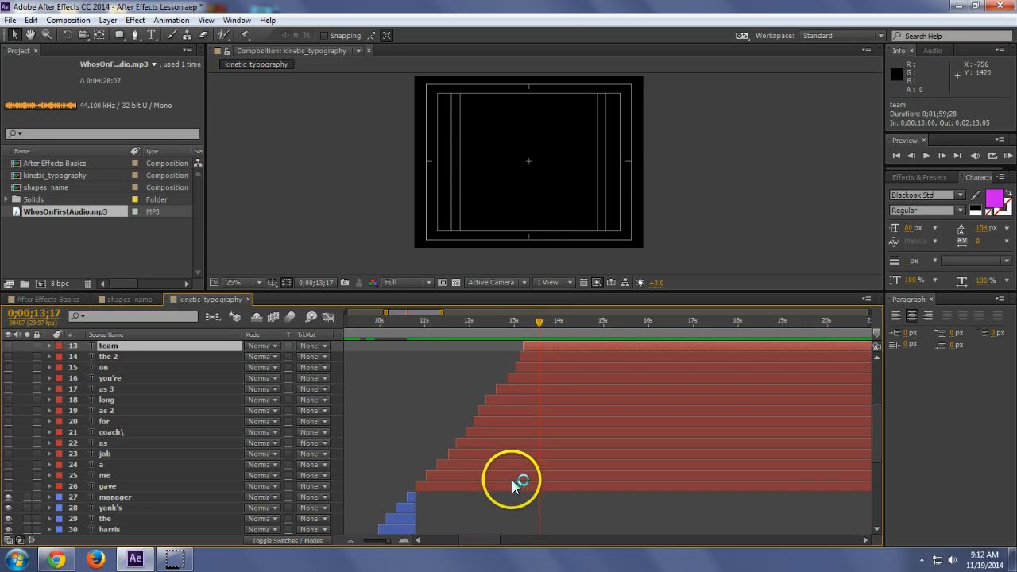
pyautogui.keyDown('shift'); pyautogui.click(514, 488); pyautogui.keyUp('shift')
pyautogui.hotkey('ctrl', 'shift', 'd')
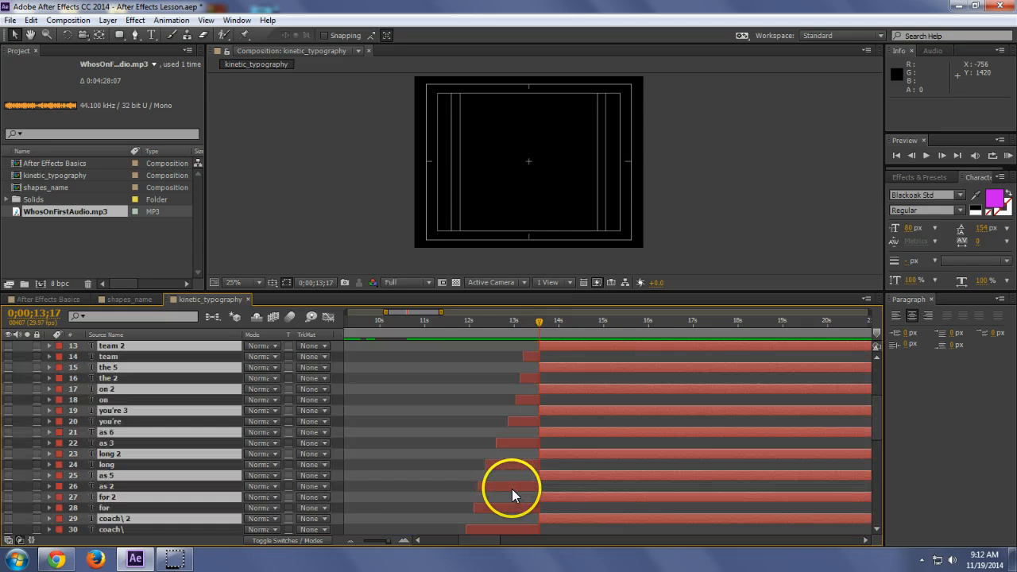
pyautogui.press('Delete')
# Step: Turn on the visibility of the hidden text layers from "players" through "gave"
pyautogui.scroll(2, 581, 437)
pyautogui.scroll(2, 581, 438)
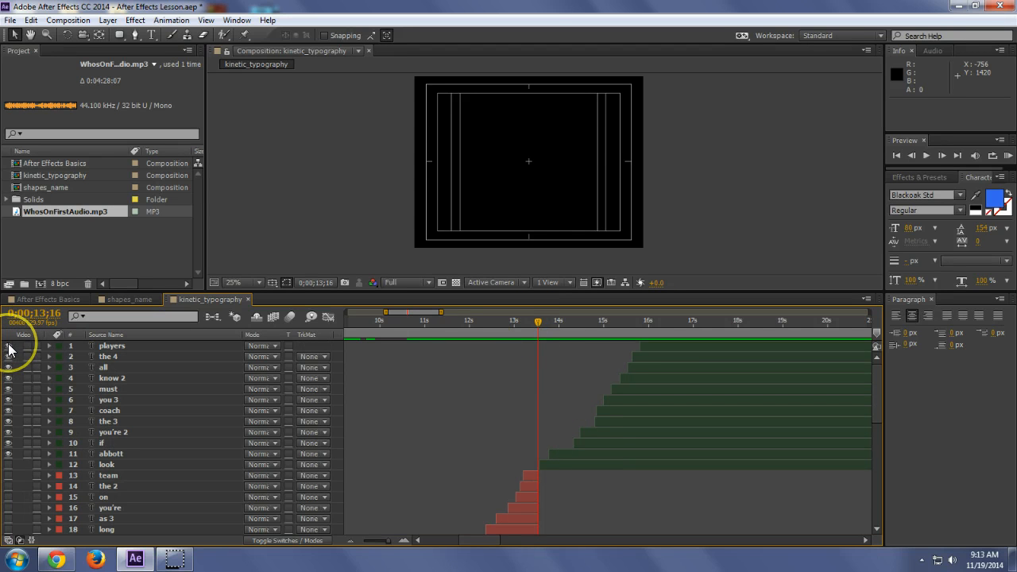
pyautogui.scroll(-4, 9, 350)
pyautogui.scroll(-5, 9, 350)
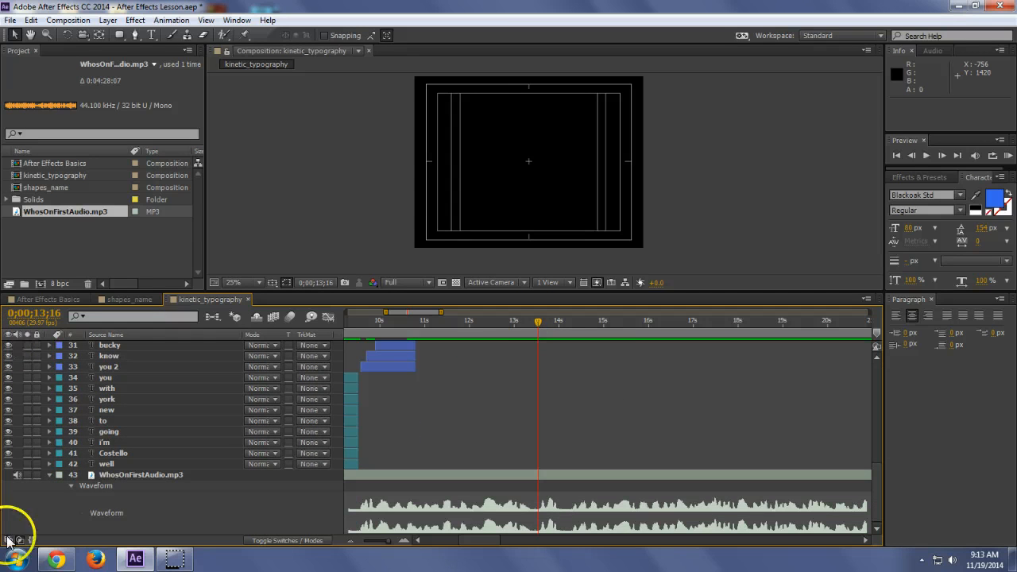
# Step: Play a RAM preview of the composition from the start, and scrub through the end of the first sentence to 0;00;09;08
pyautogui.click(530, 321)
pyautogui.press('Home')
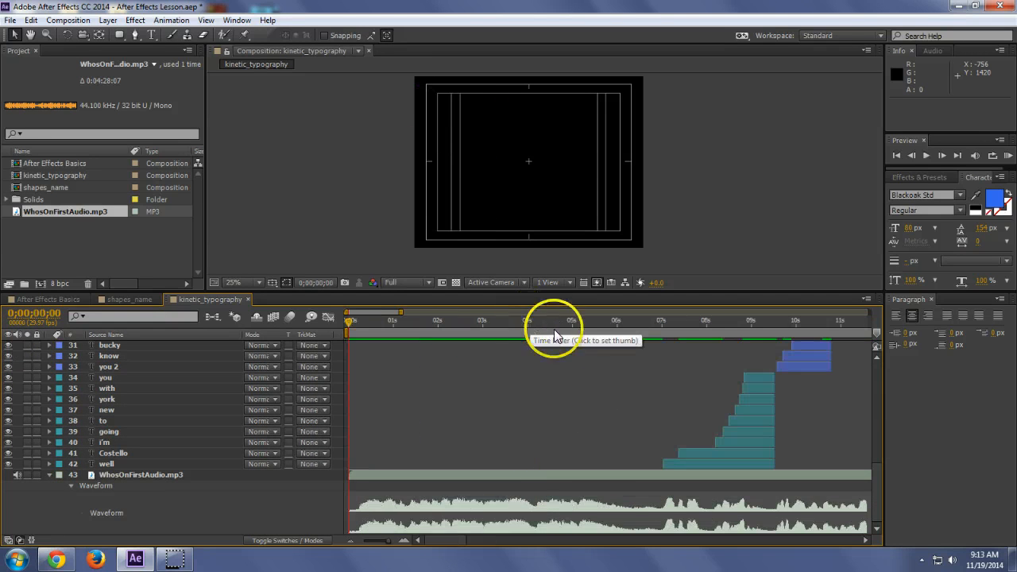
pyautogui.click(1007, 157)
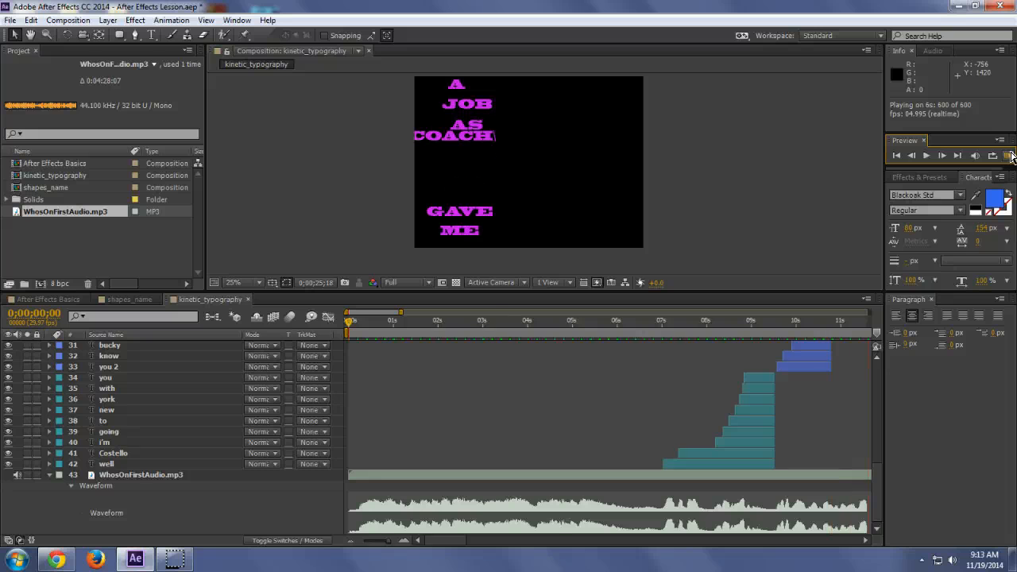
pyautogui.click(1008, 155)
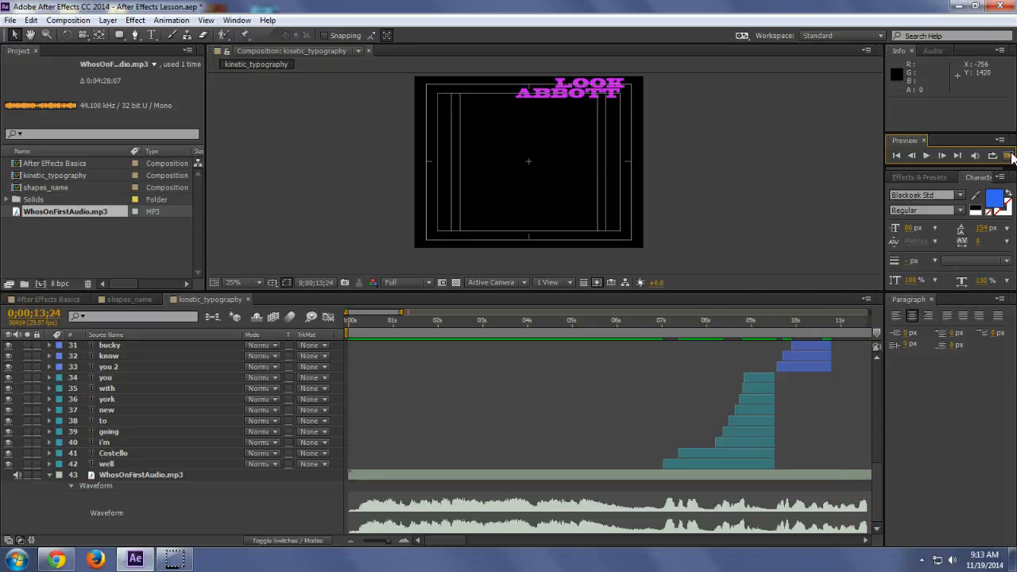
pyautogui.click(740, 329)
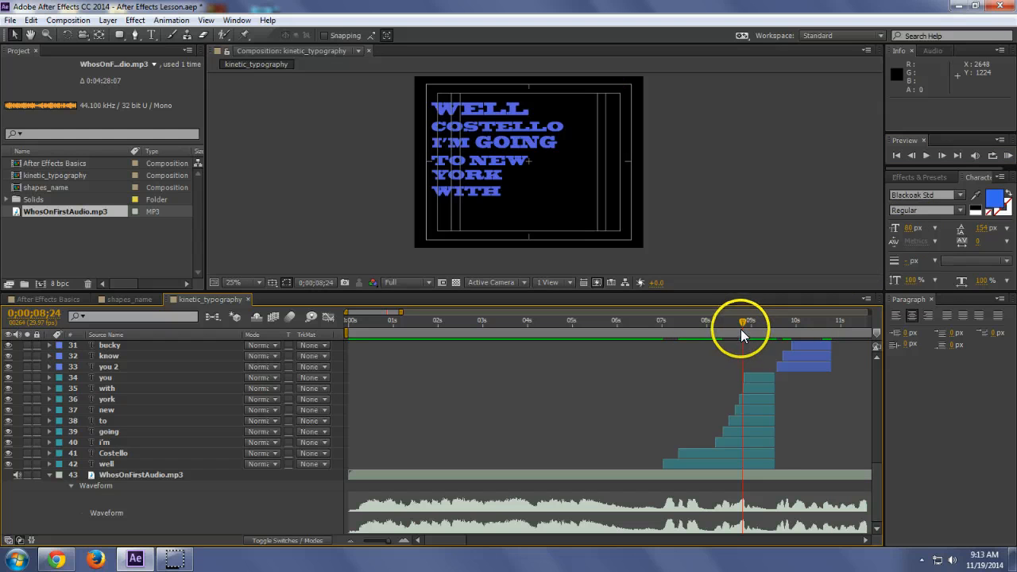
pyautogui.moveTo(740, 329); pyautogui.dragTo(764, 331)
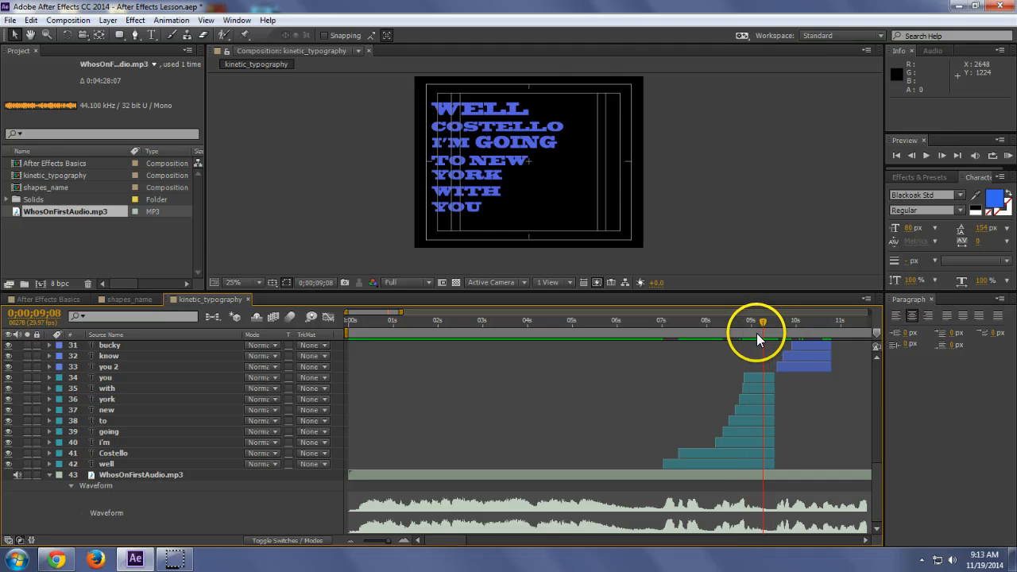